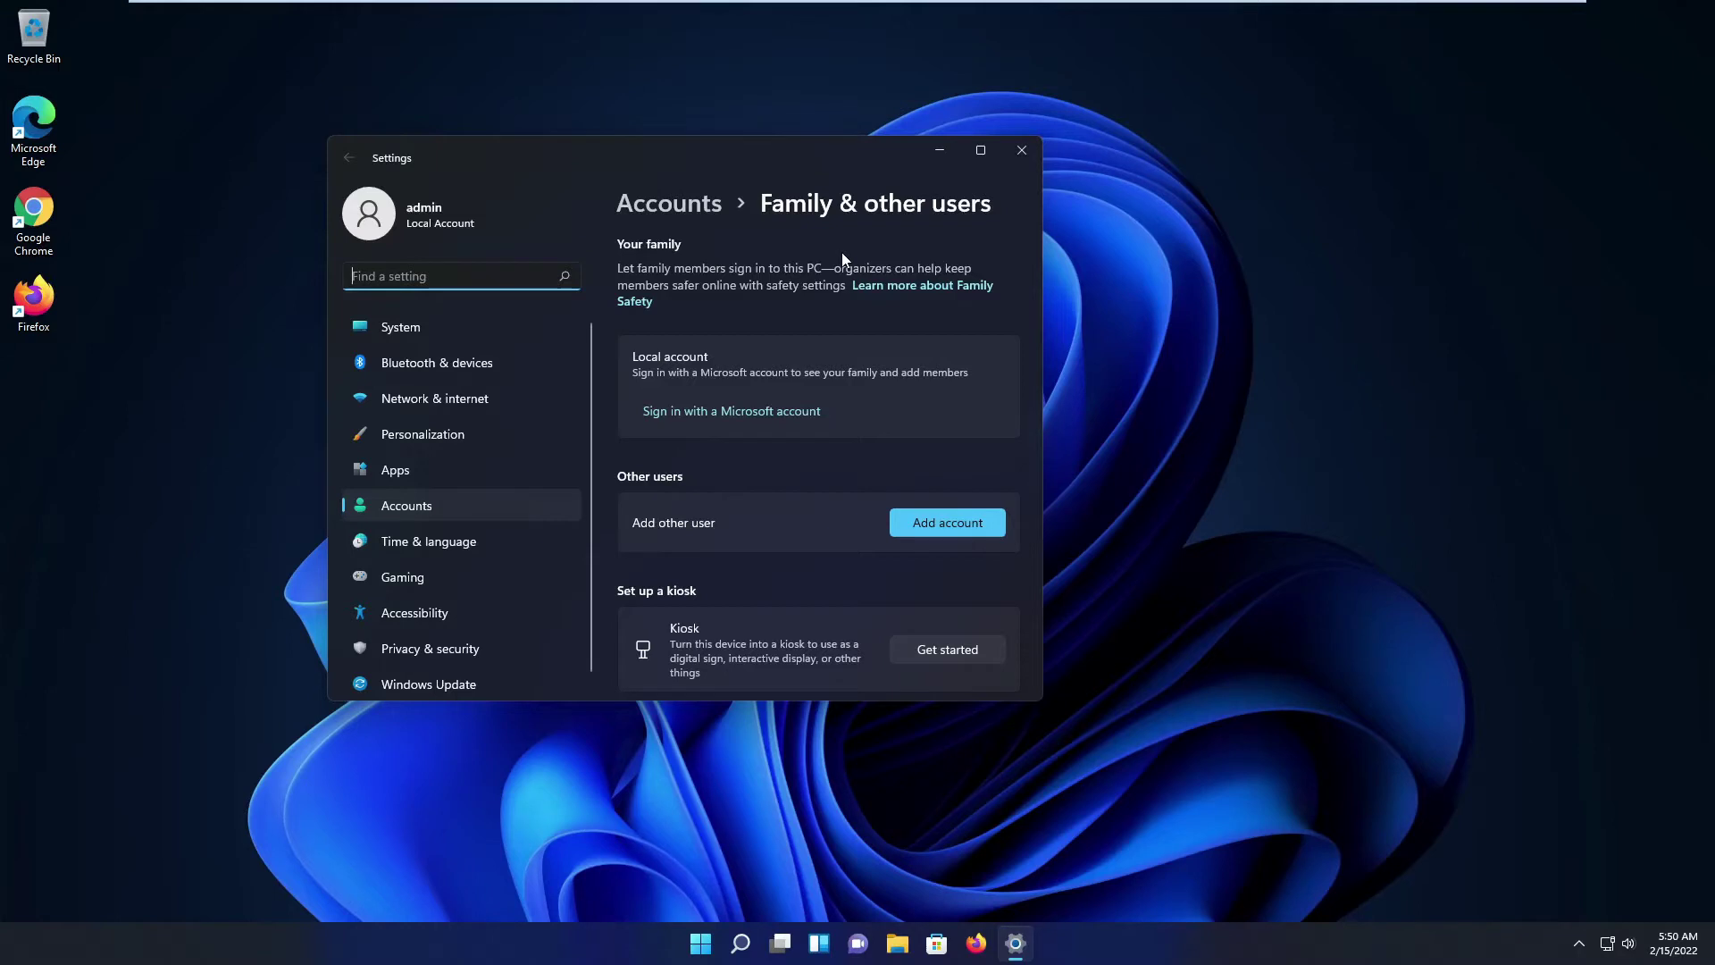
Step: Close the Family & other users page, reopen Settings and go to the General permissions of Privacy & security
key("alt+F4")
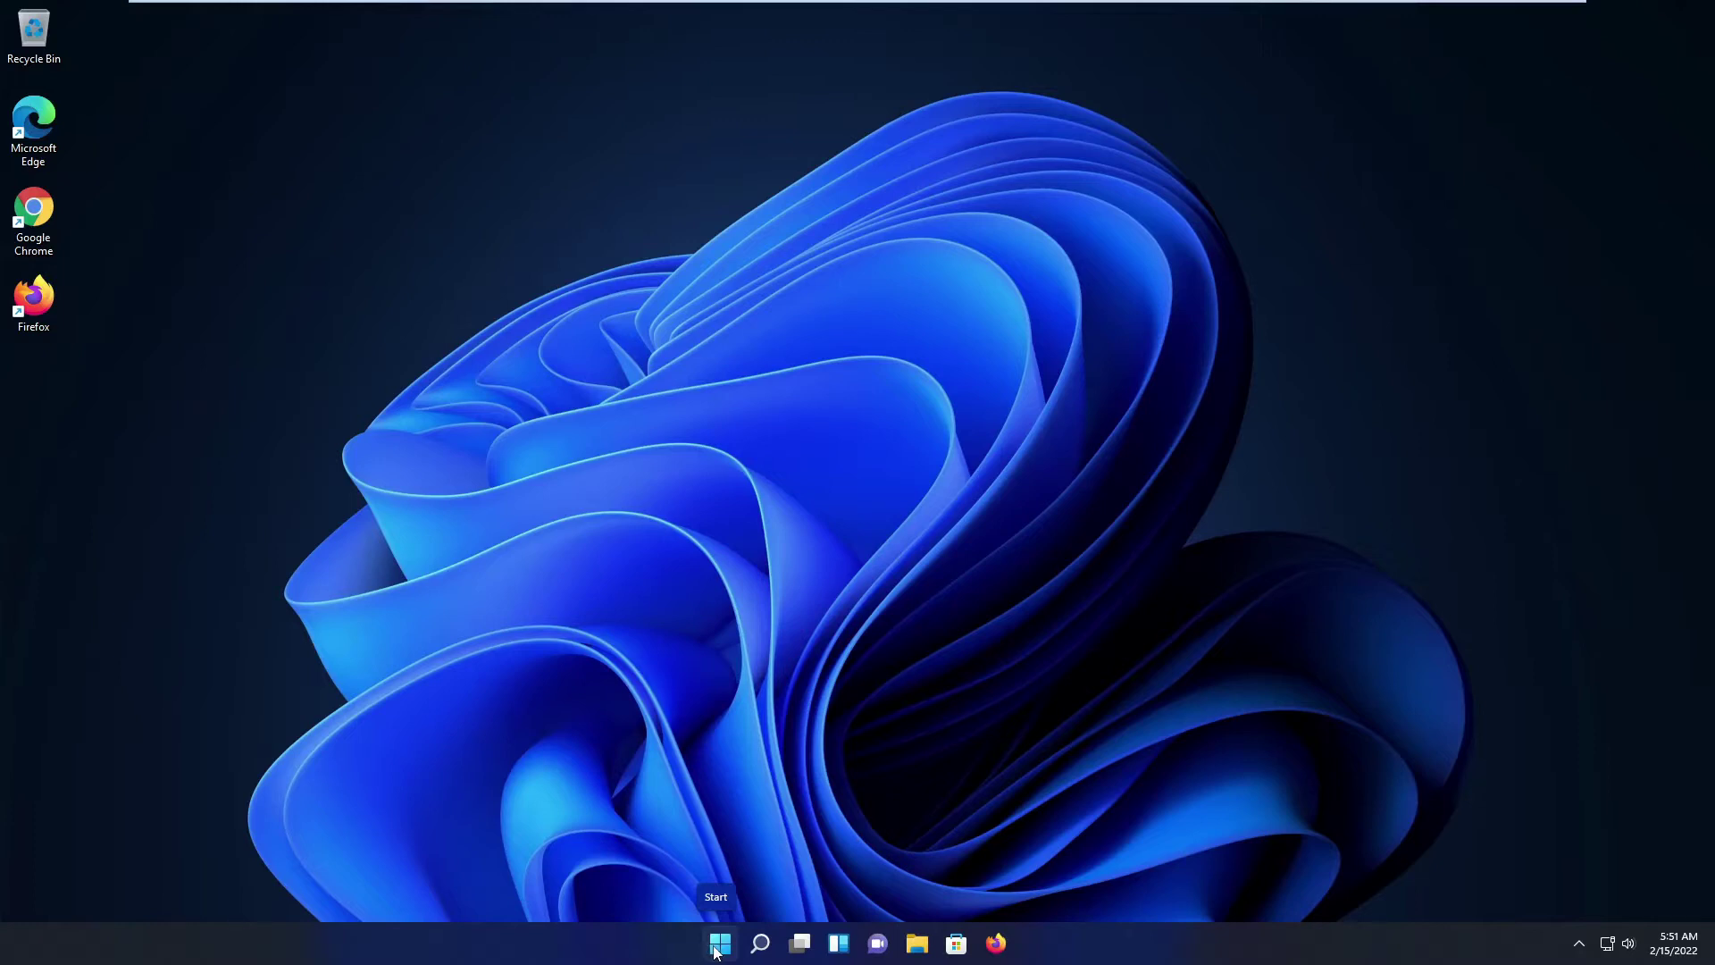
left_click(717, 949)
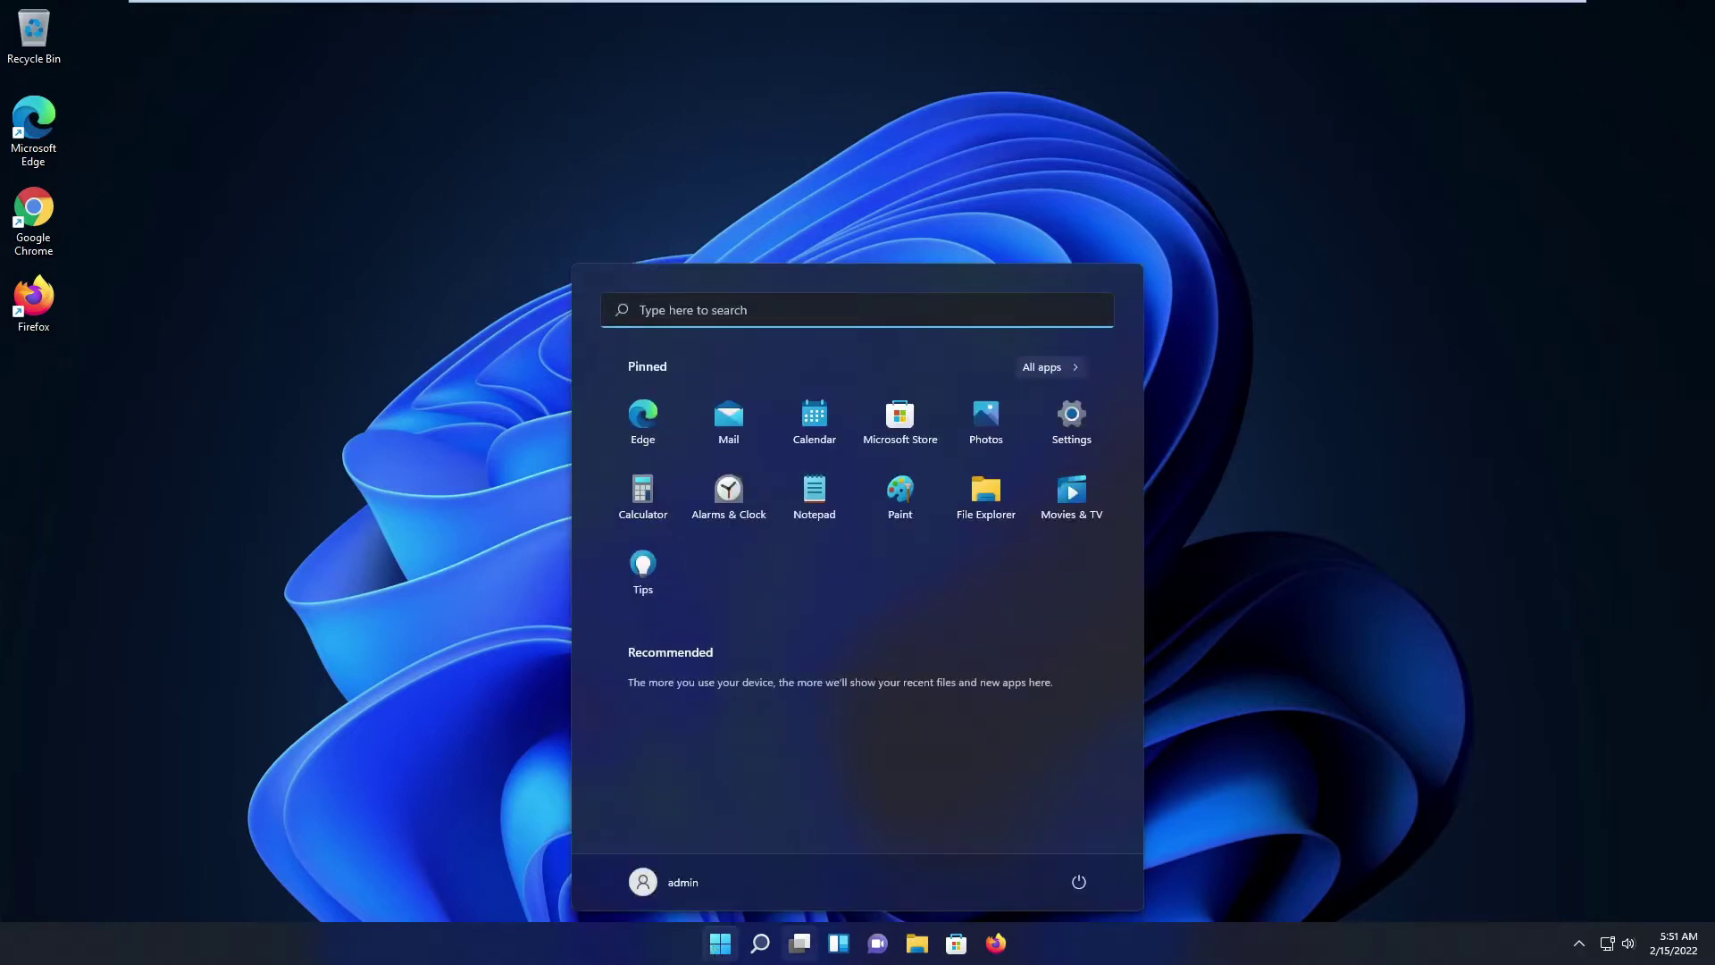
key("super+i")
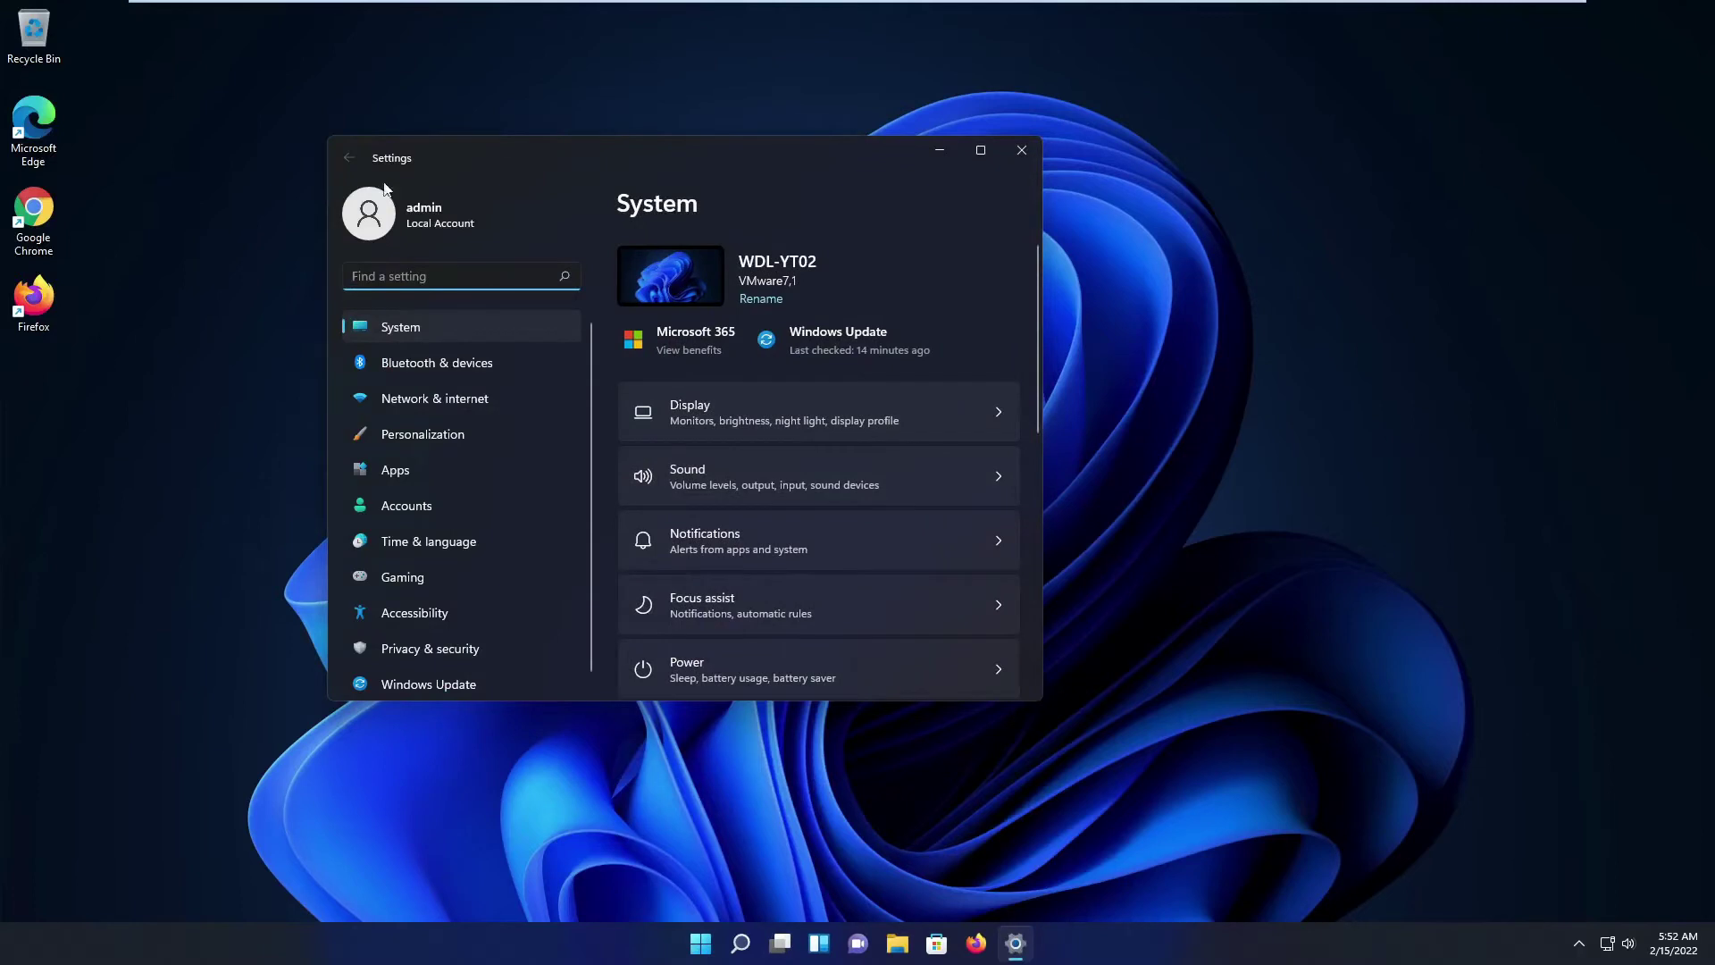
left_click(438, 660)
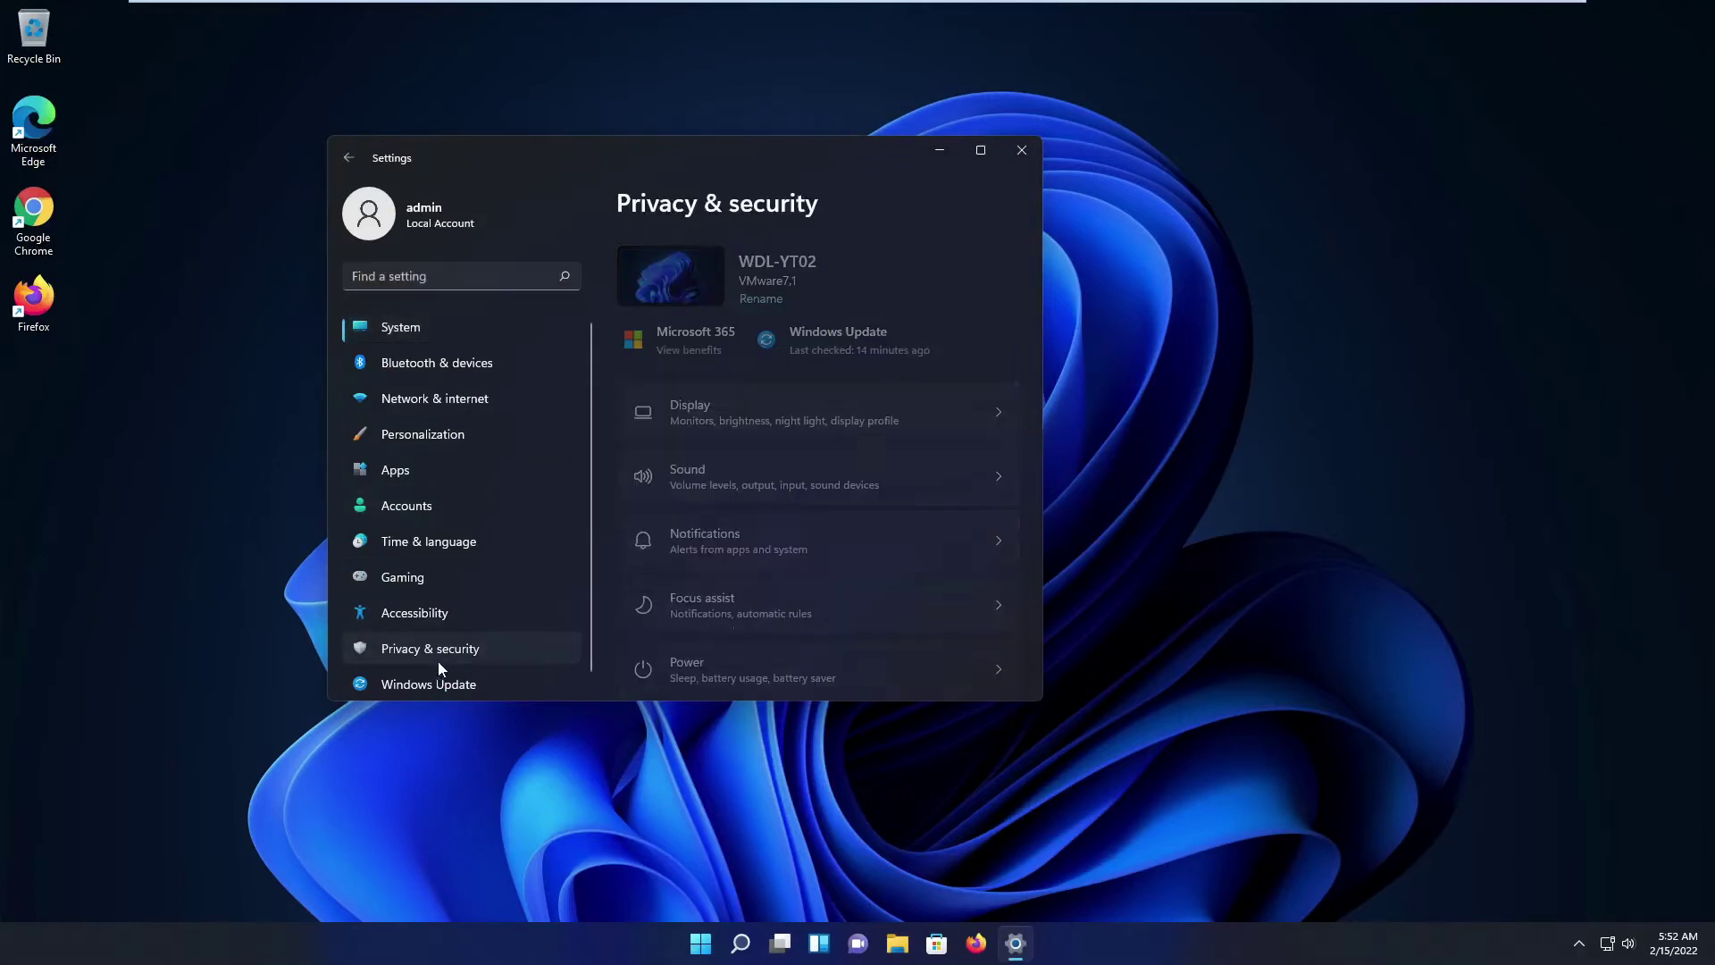
left_click(997, 561)
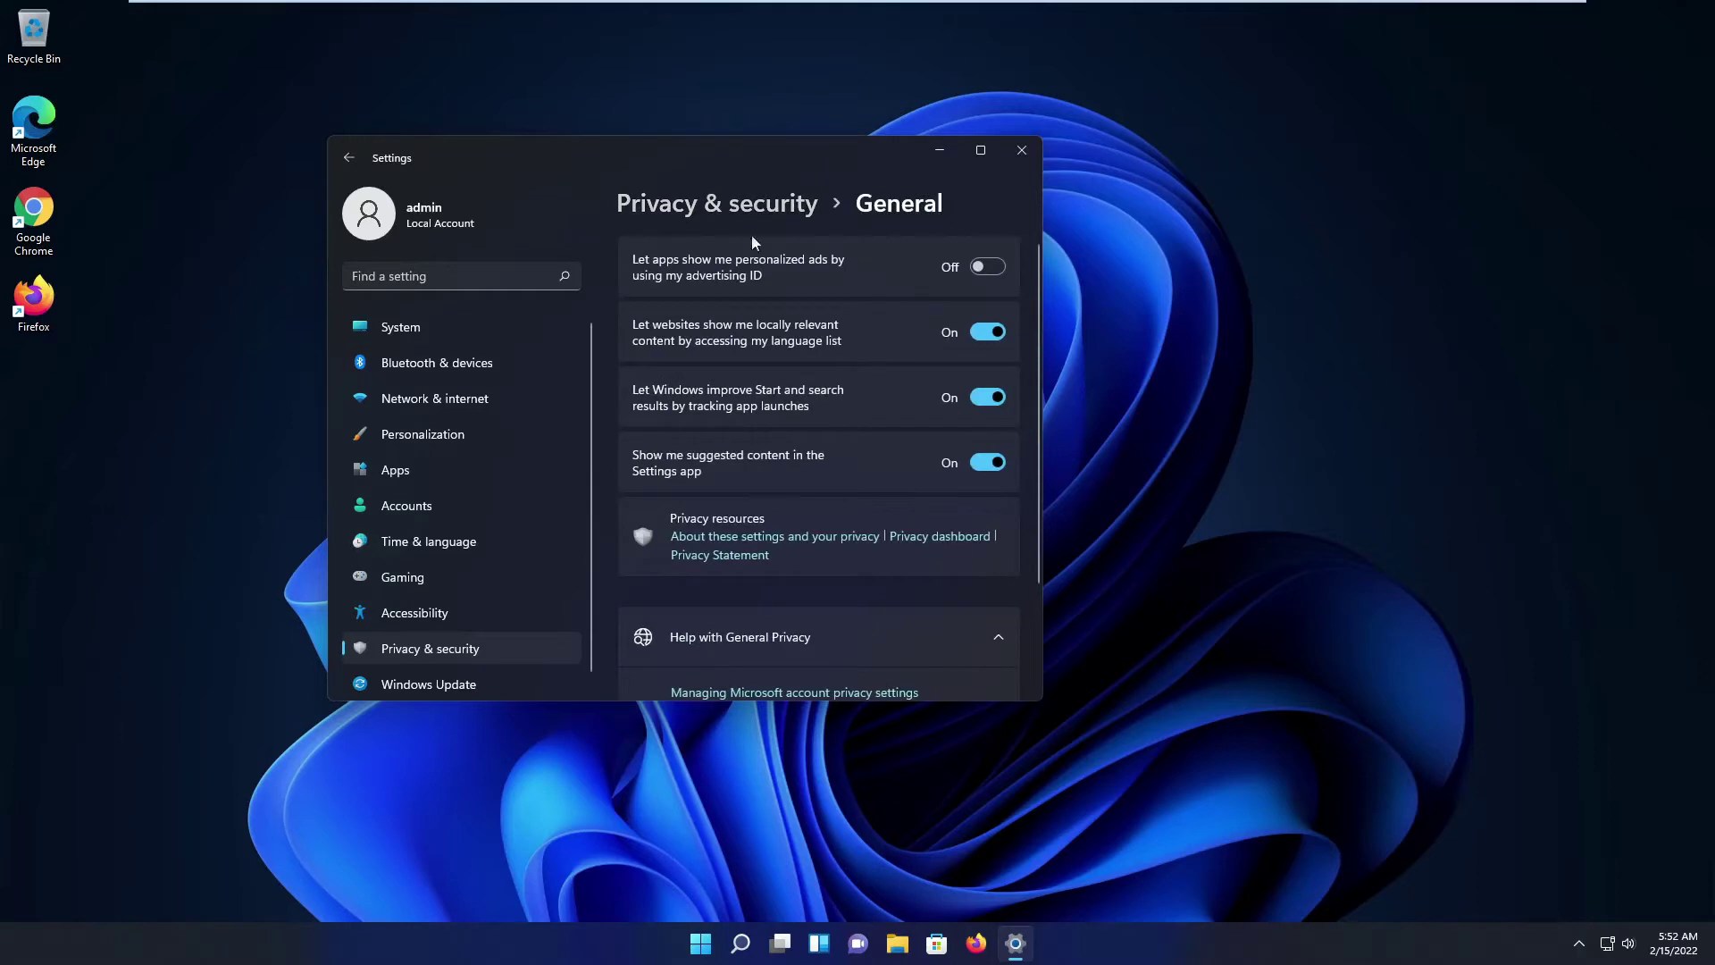
Step: Turn off locally relevant website content, app launch tracking and suggested content in the Settings app
left_click(978, 333)
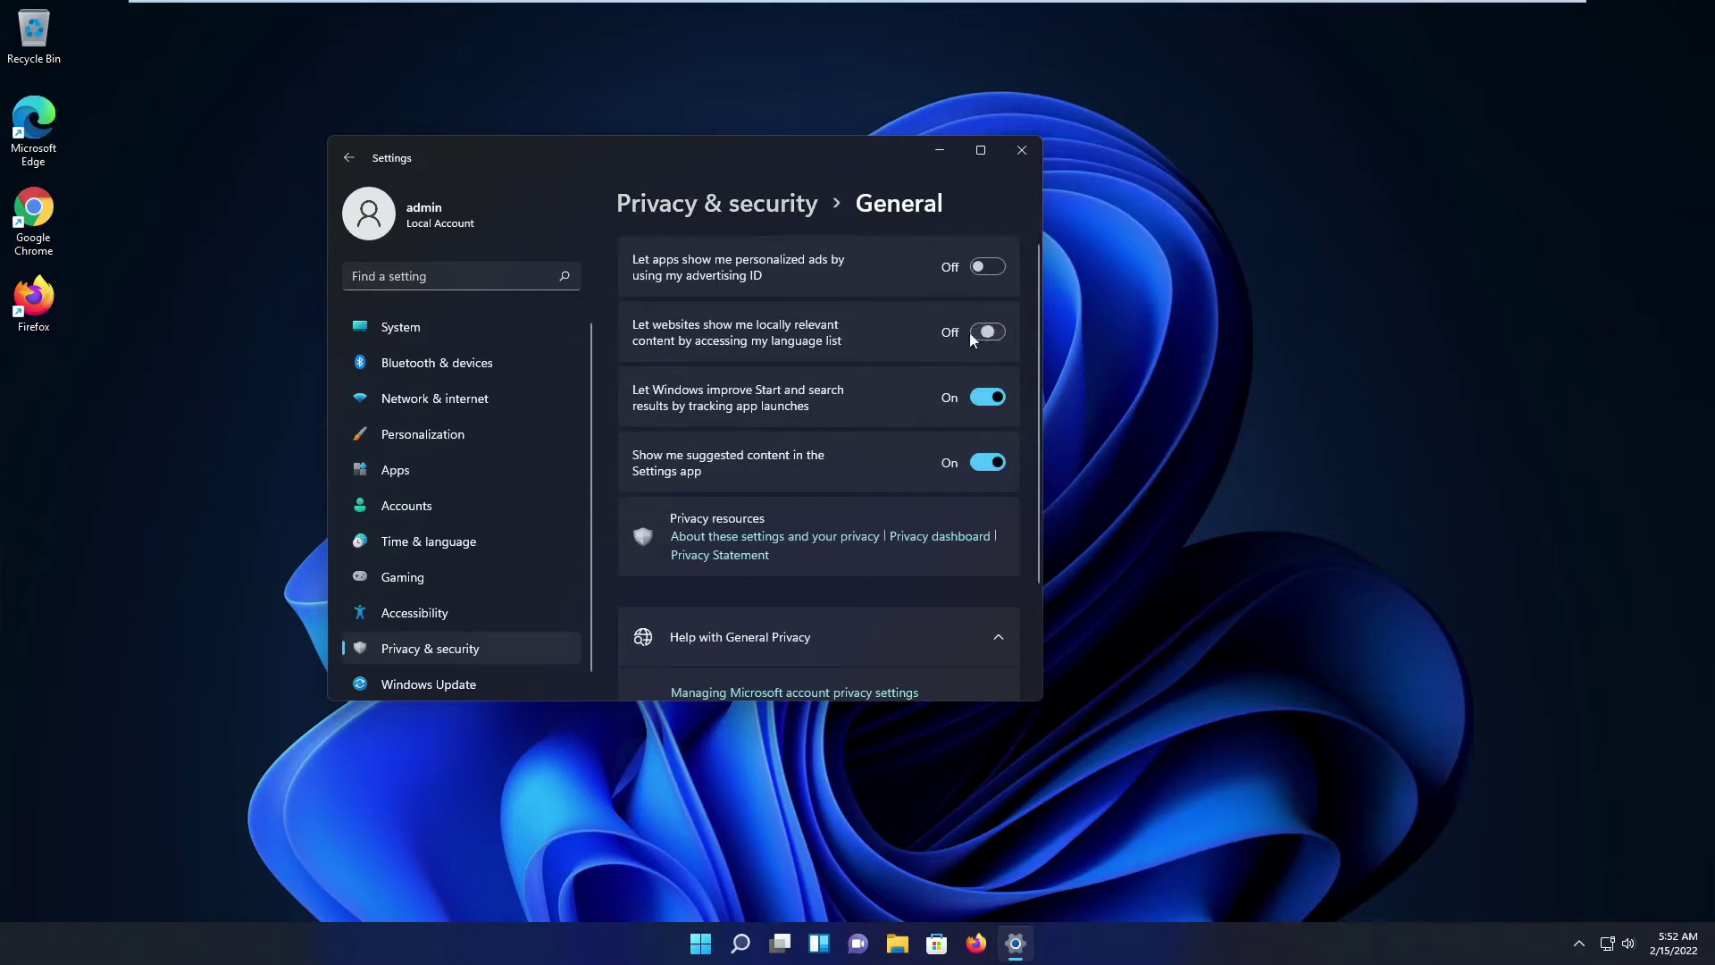
left_click(980, 402)
scroll(721, 206, "down", 1)
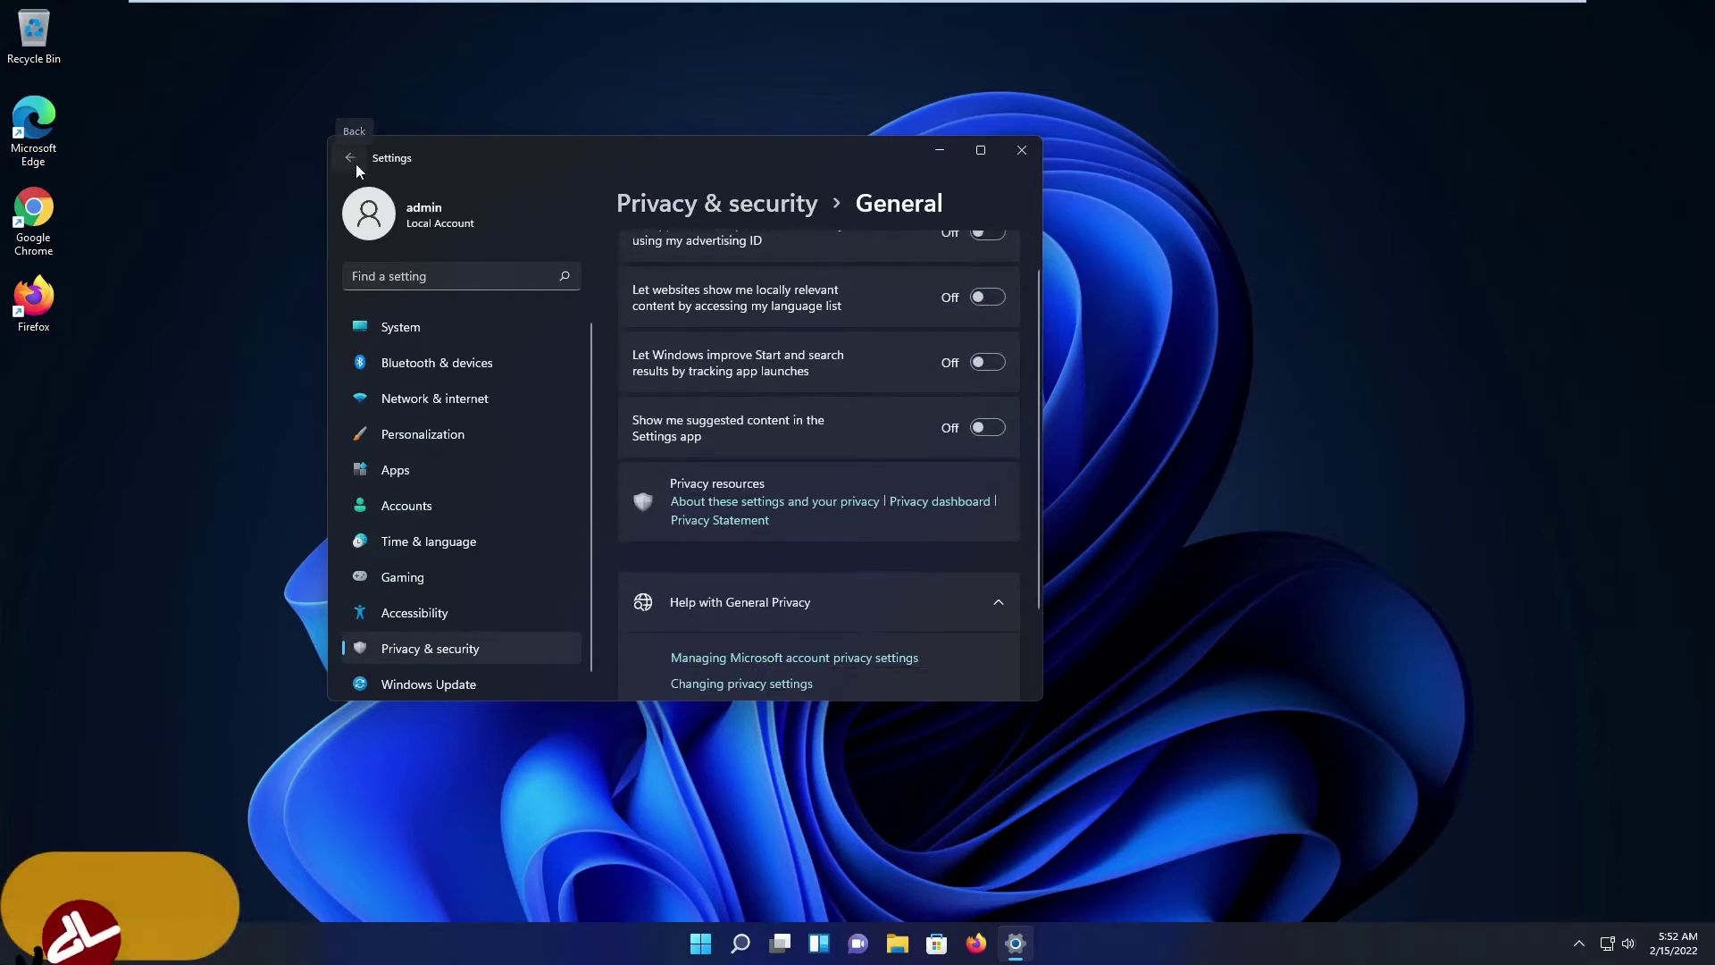
Step: Review the Find my device options, then return to the Privacy & security overview
left_click(355, 164)
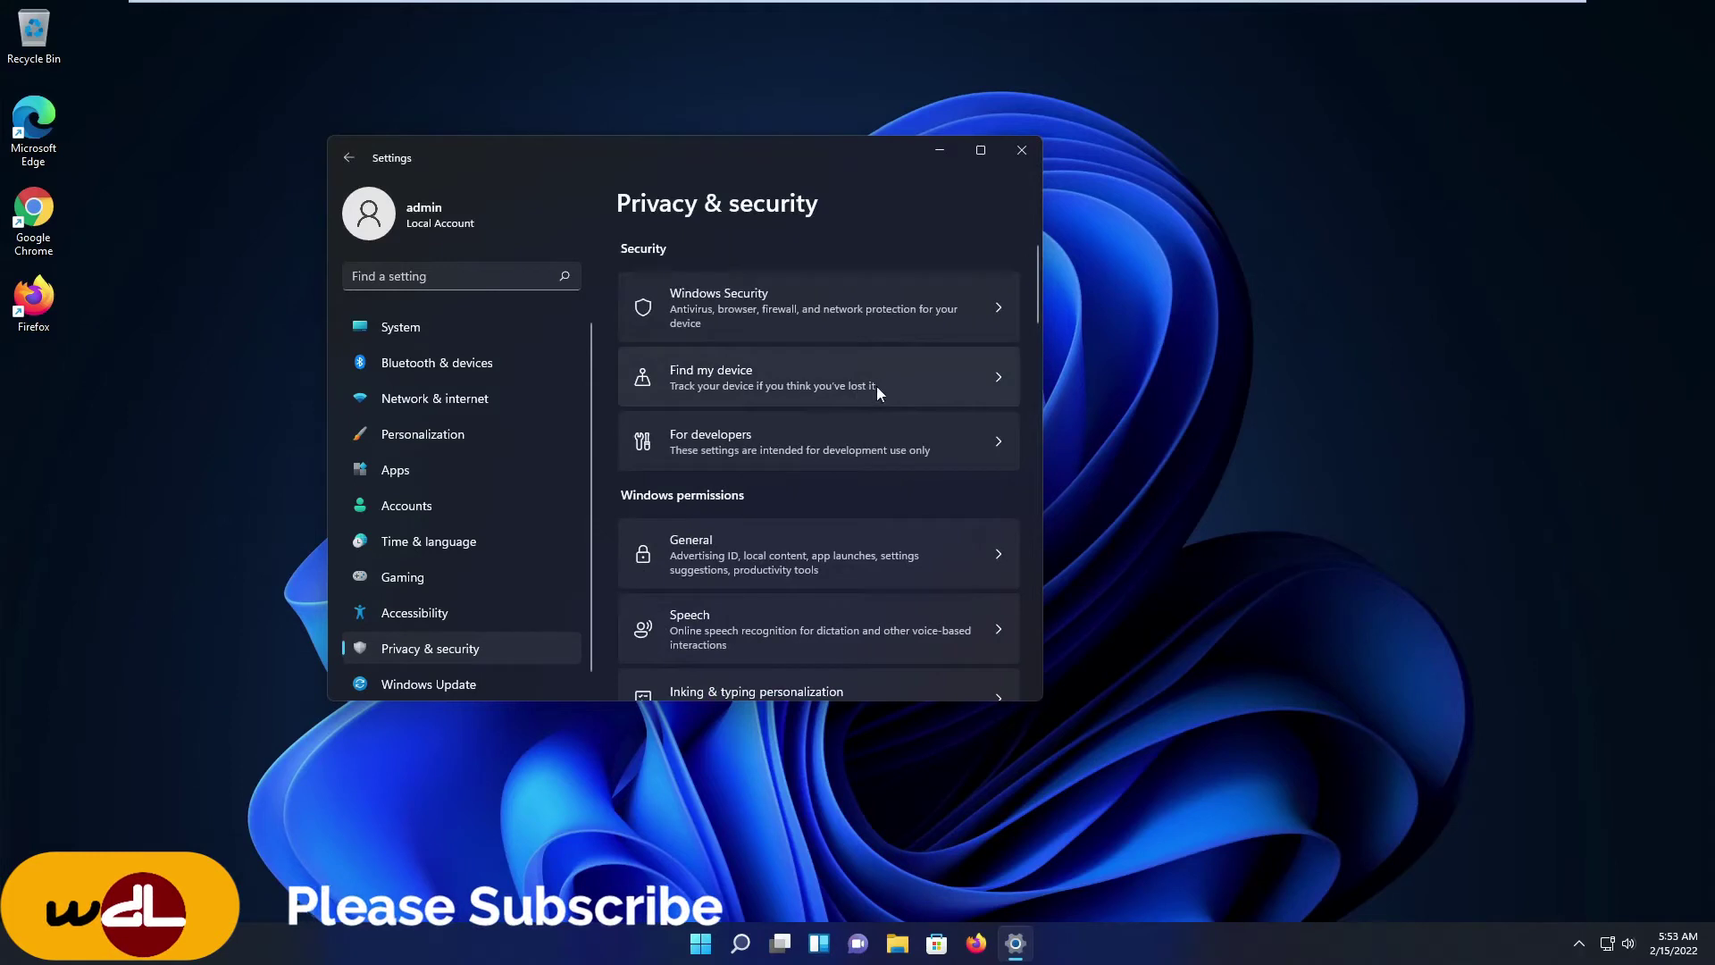
left_click(994, 377)
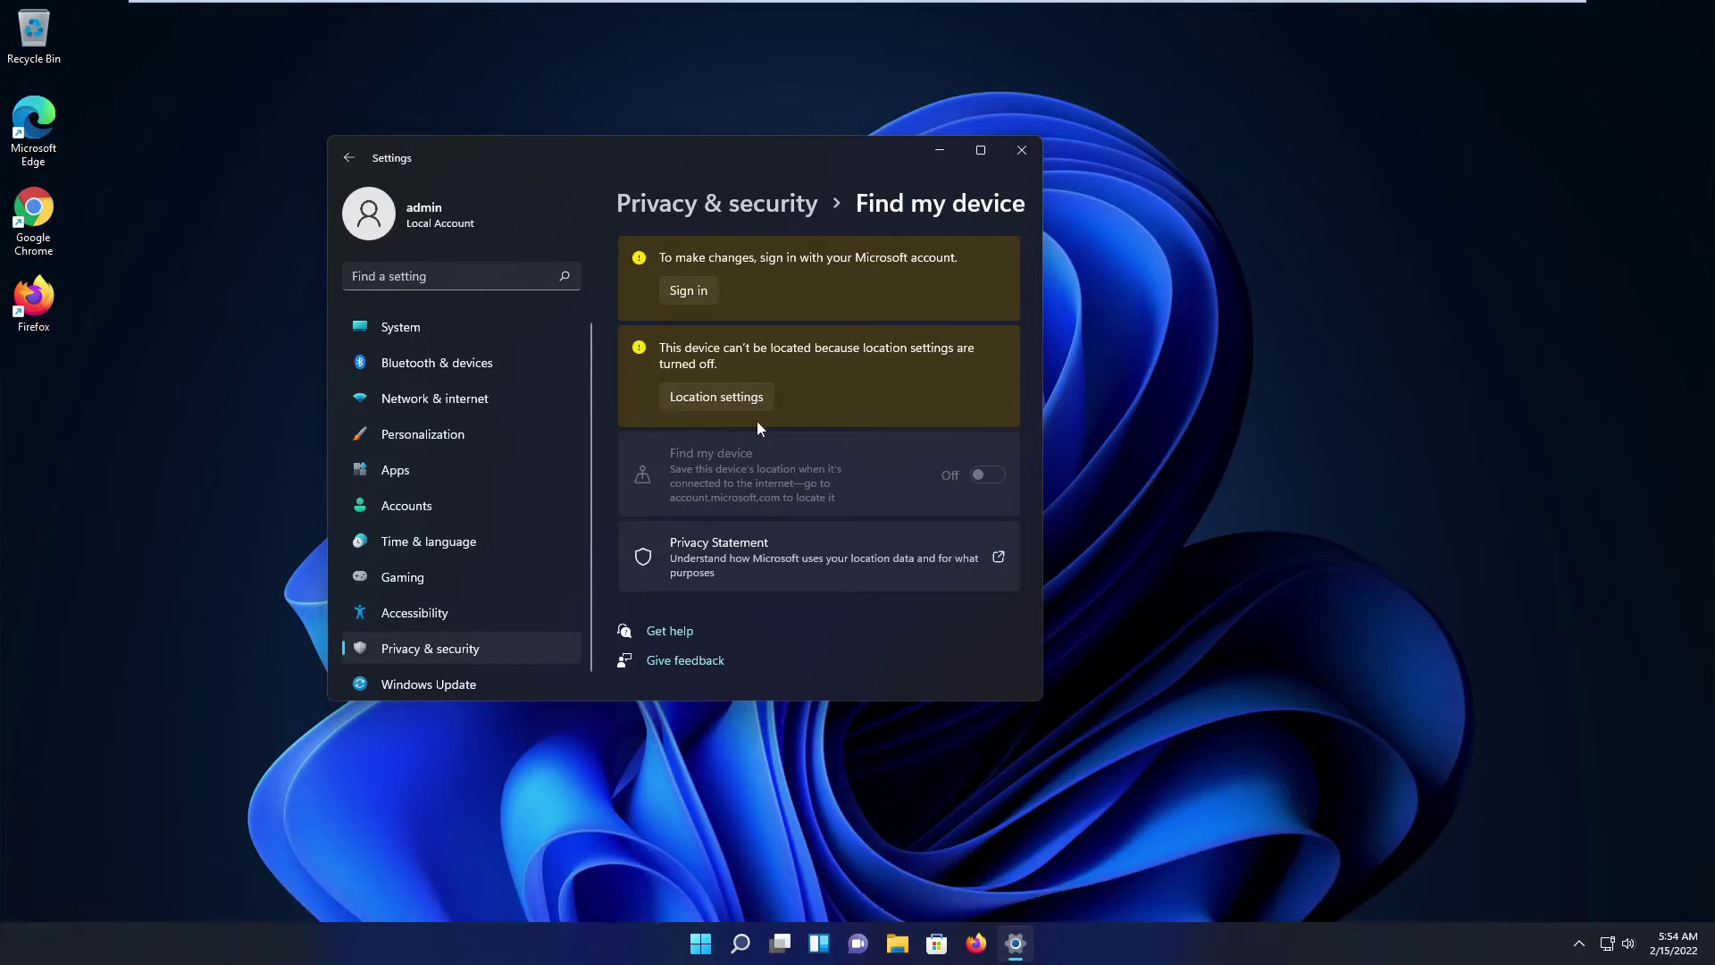
left_click(349, 158)
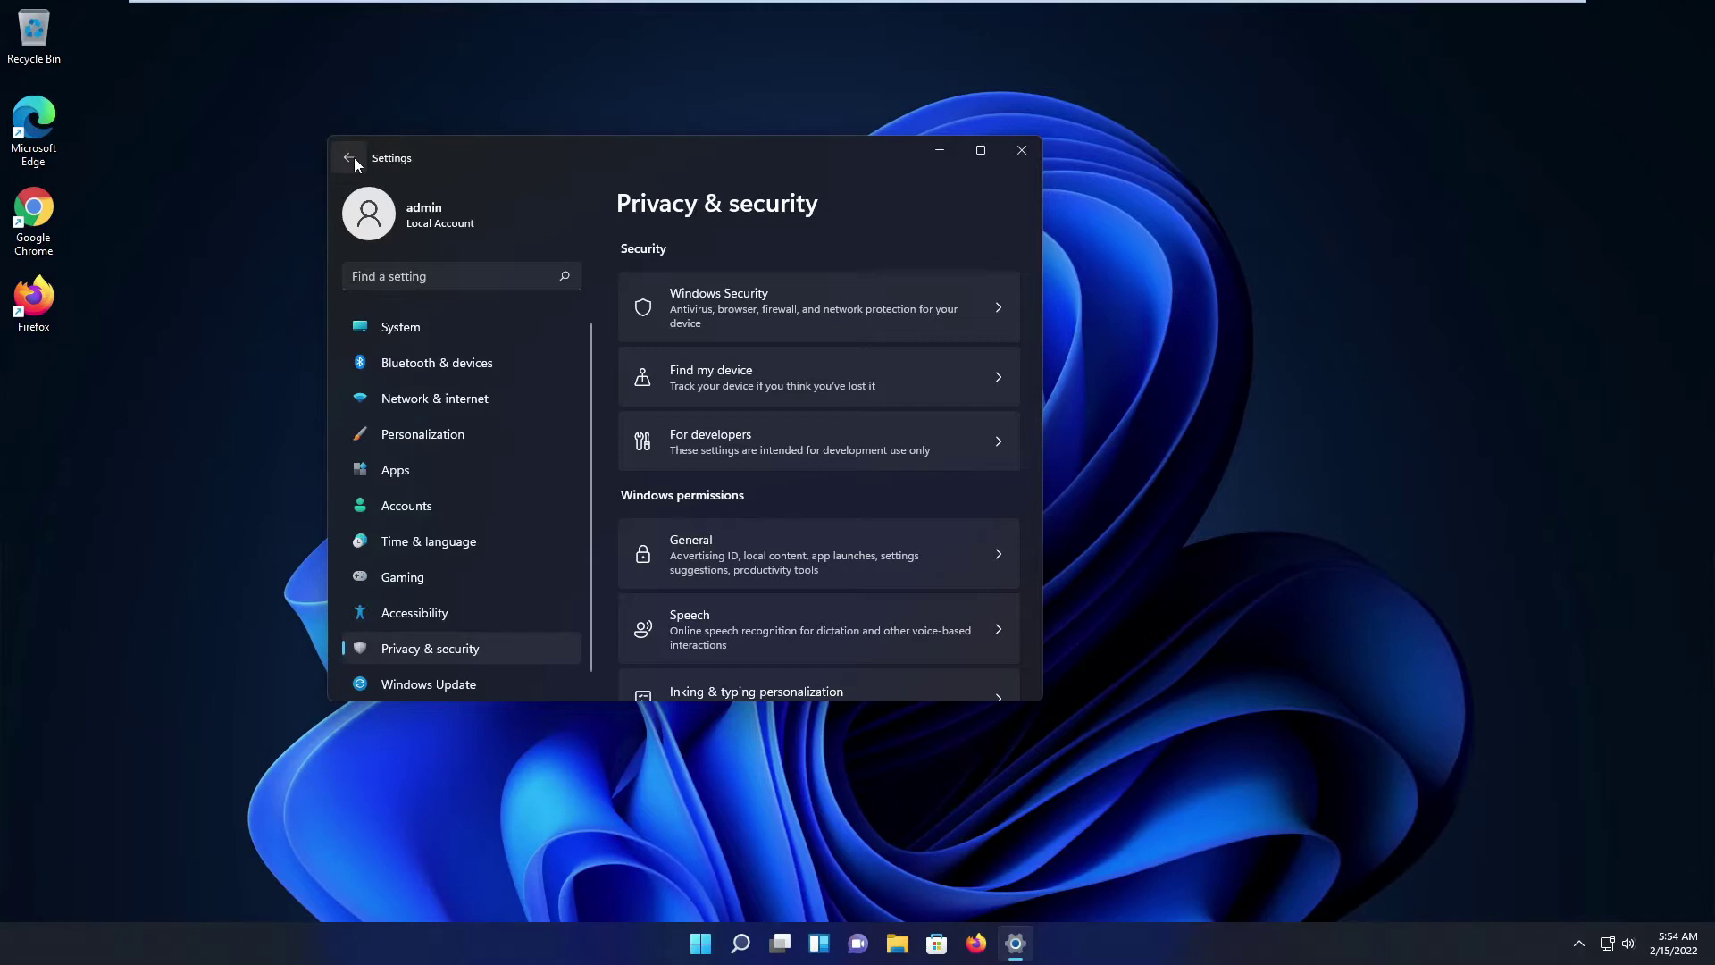
Step: Turn off the personal inking and typing dictionary and return to Privacy & security
scroll(755, 374, "down", 3)
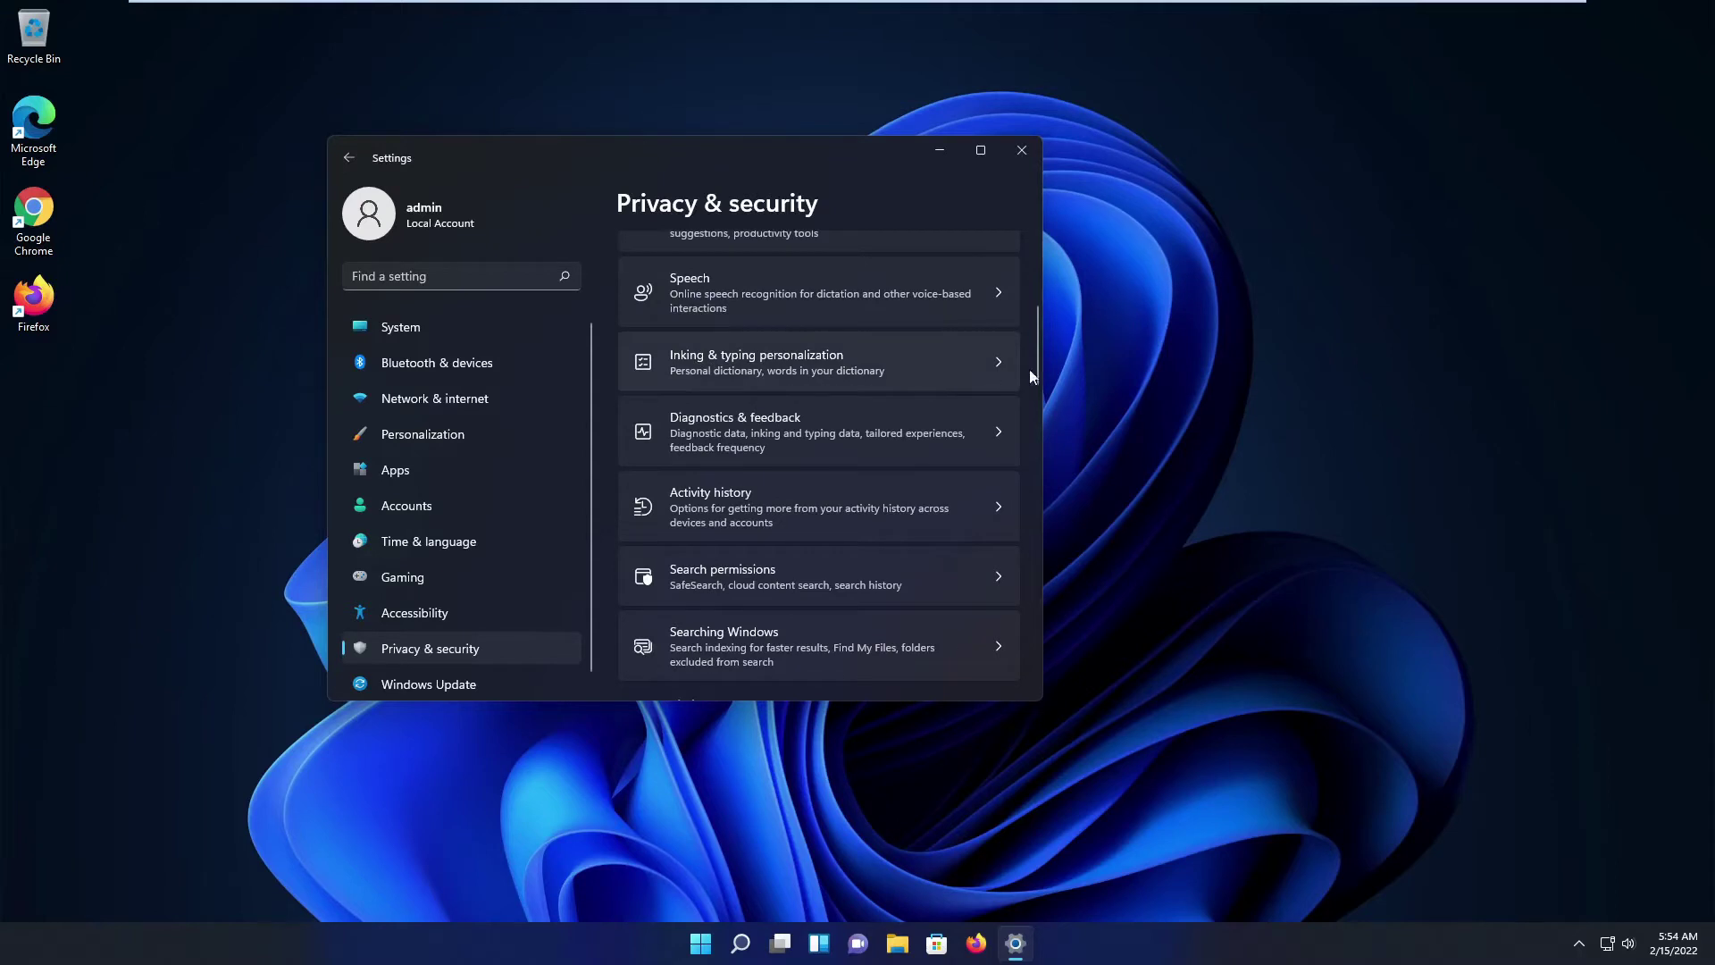
left_click(999, 358)
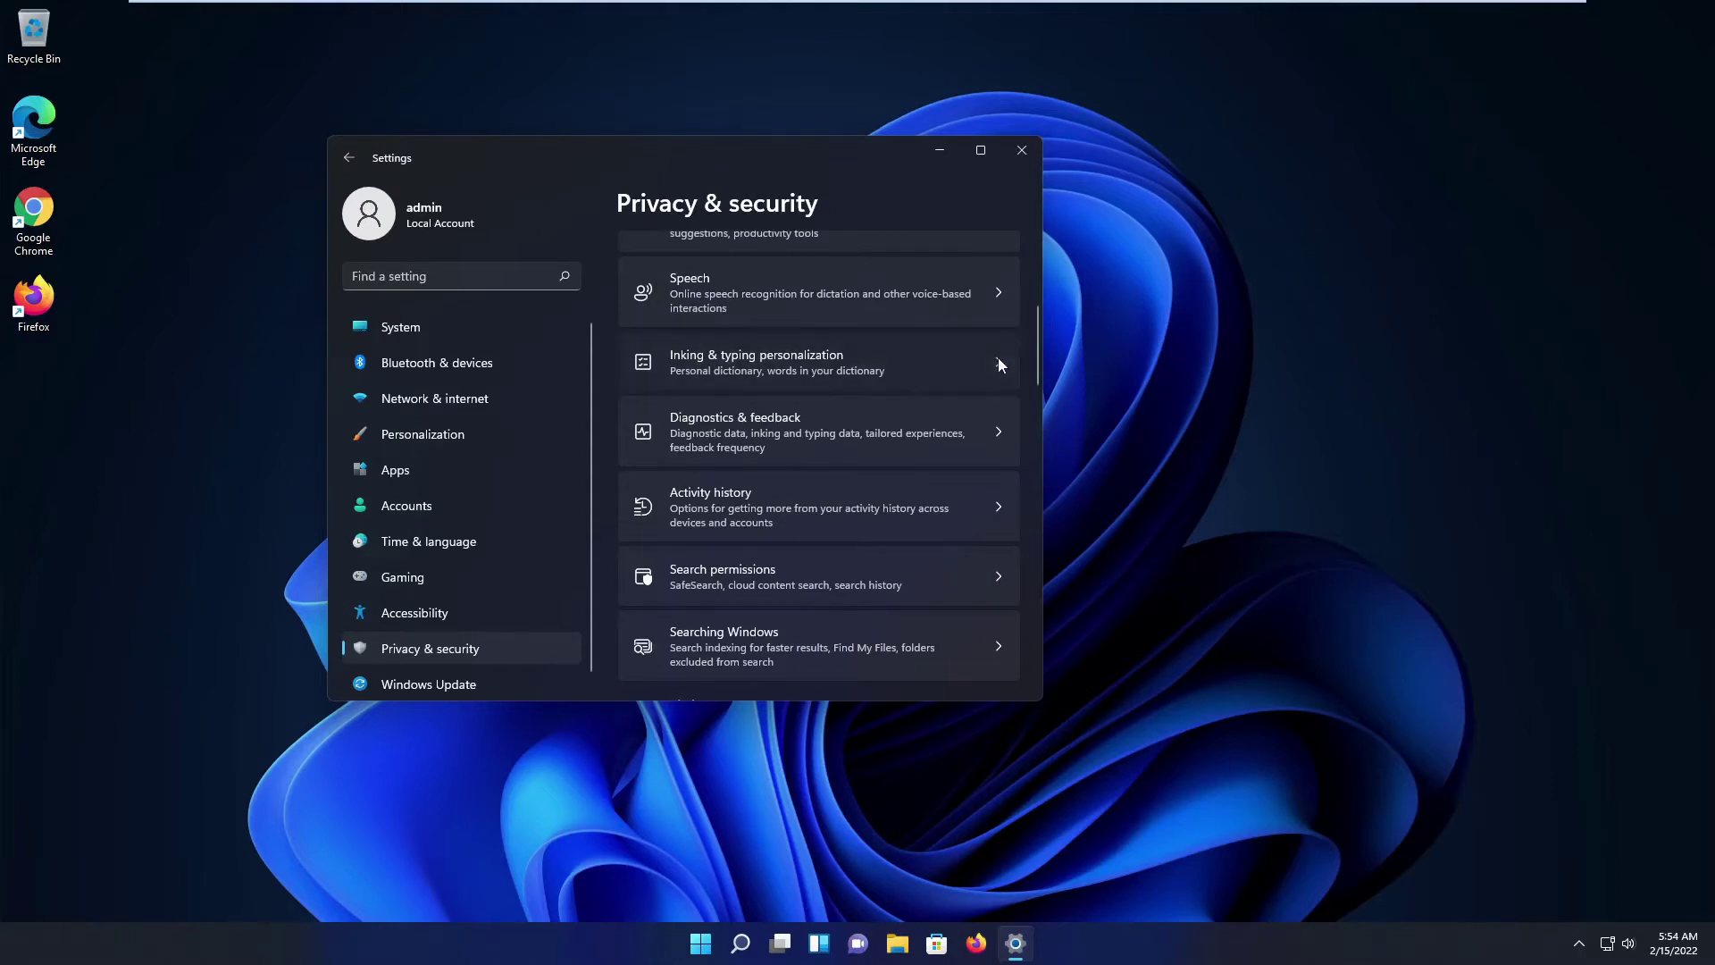
left_click(986, 366)
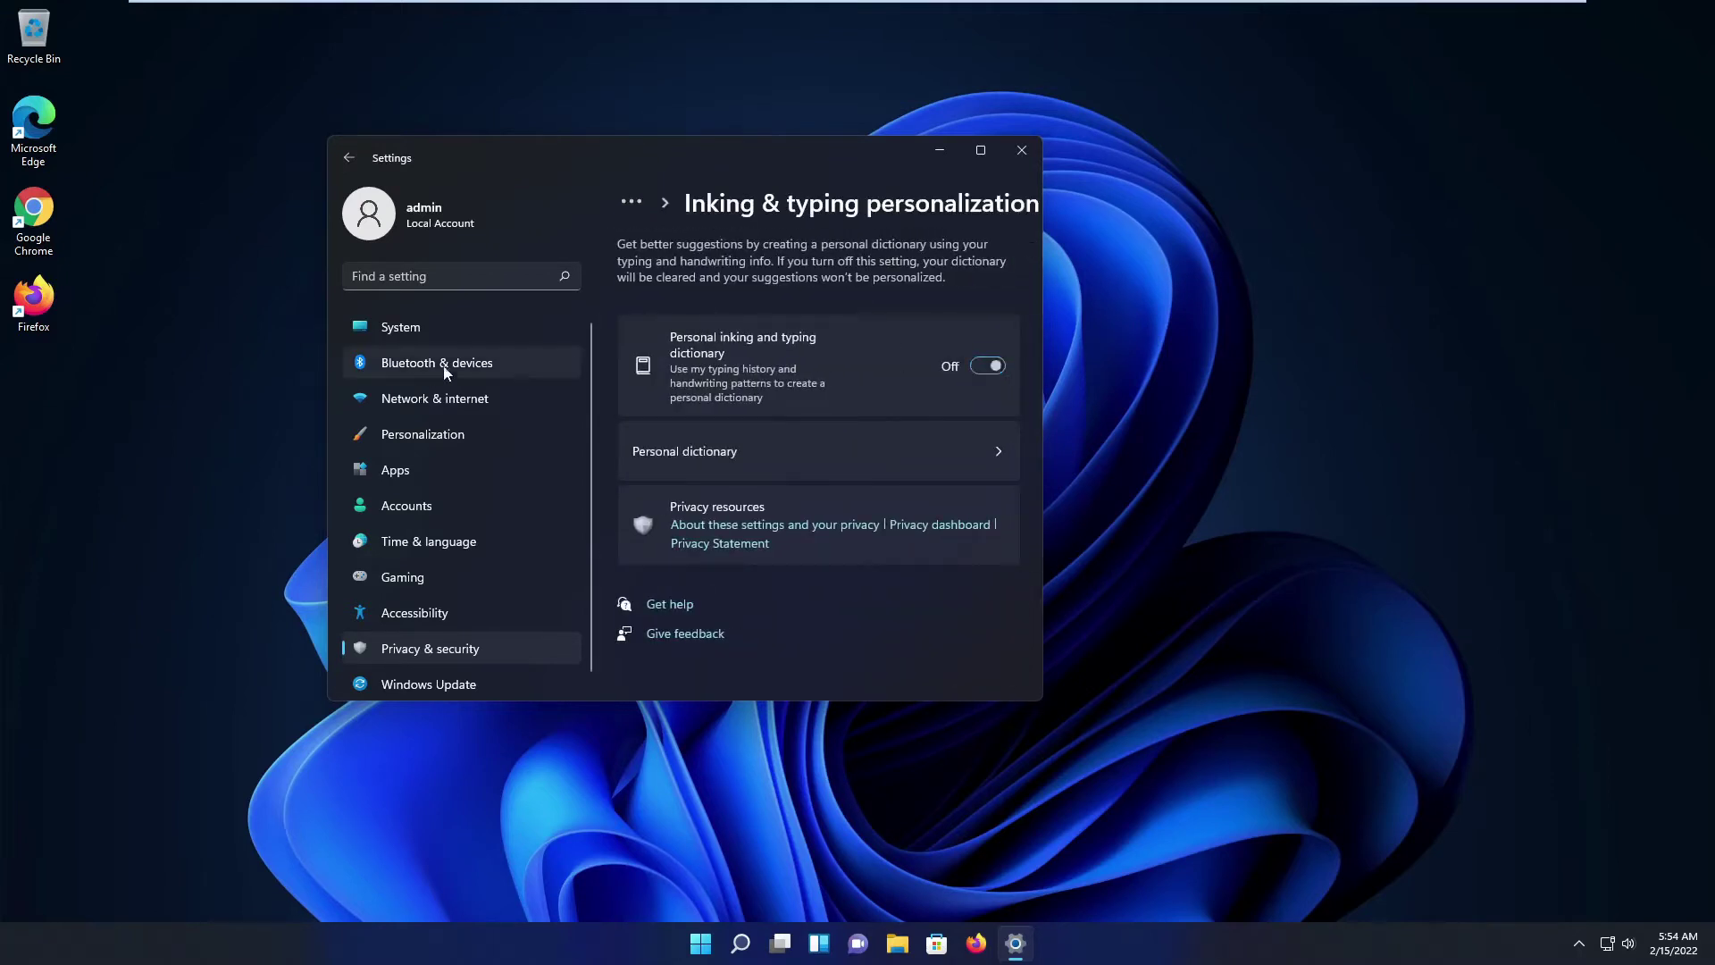
left_click(349, 157)
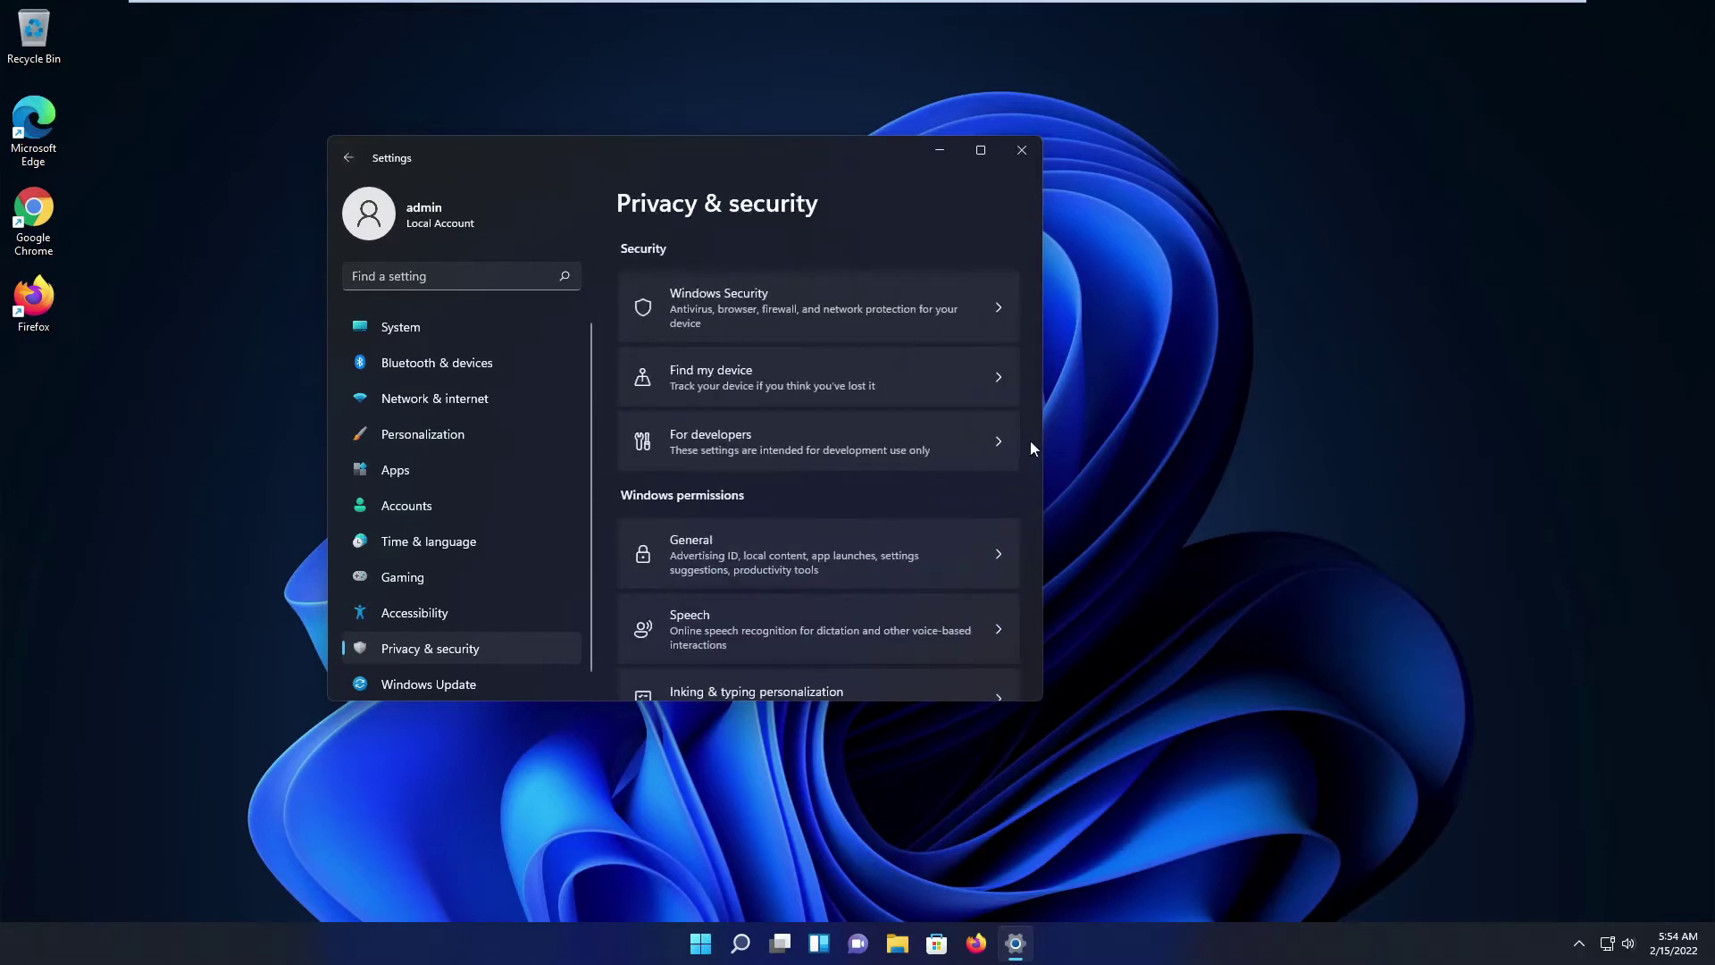
Step: Delete the diagnostic data collected about this device in Diagnostics & feedback, then close Settings
scroll(791, 331, "down", 5)
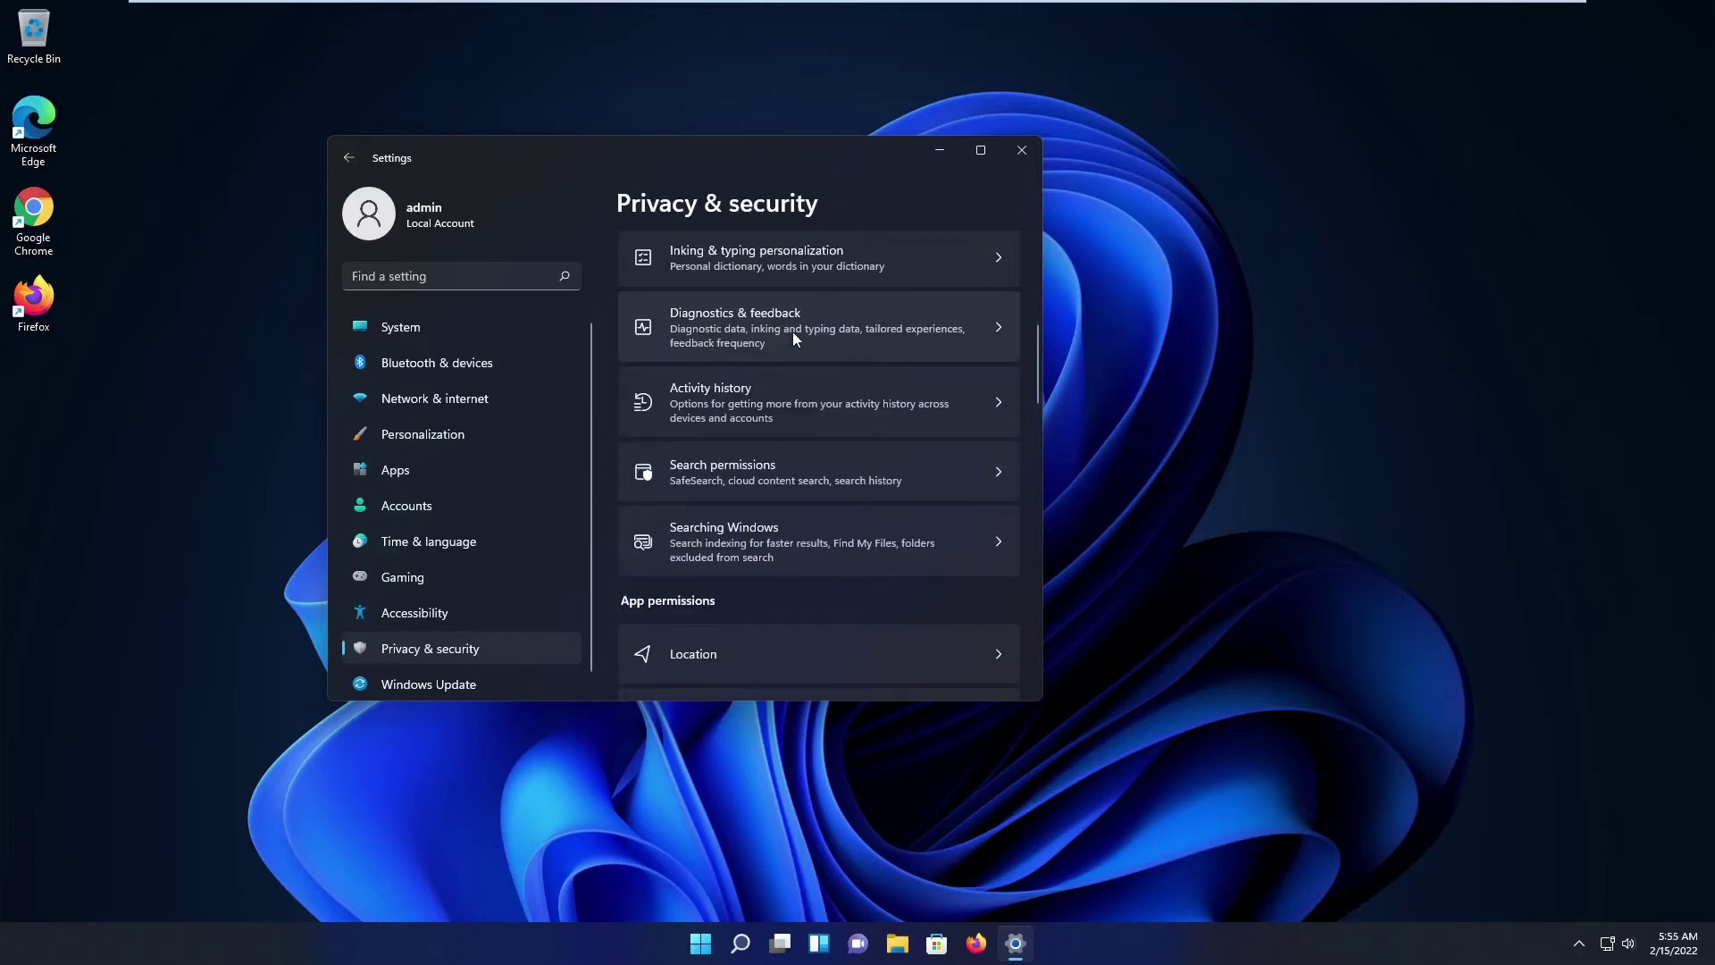
left_click(995, 325)
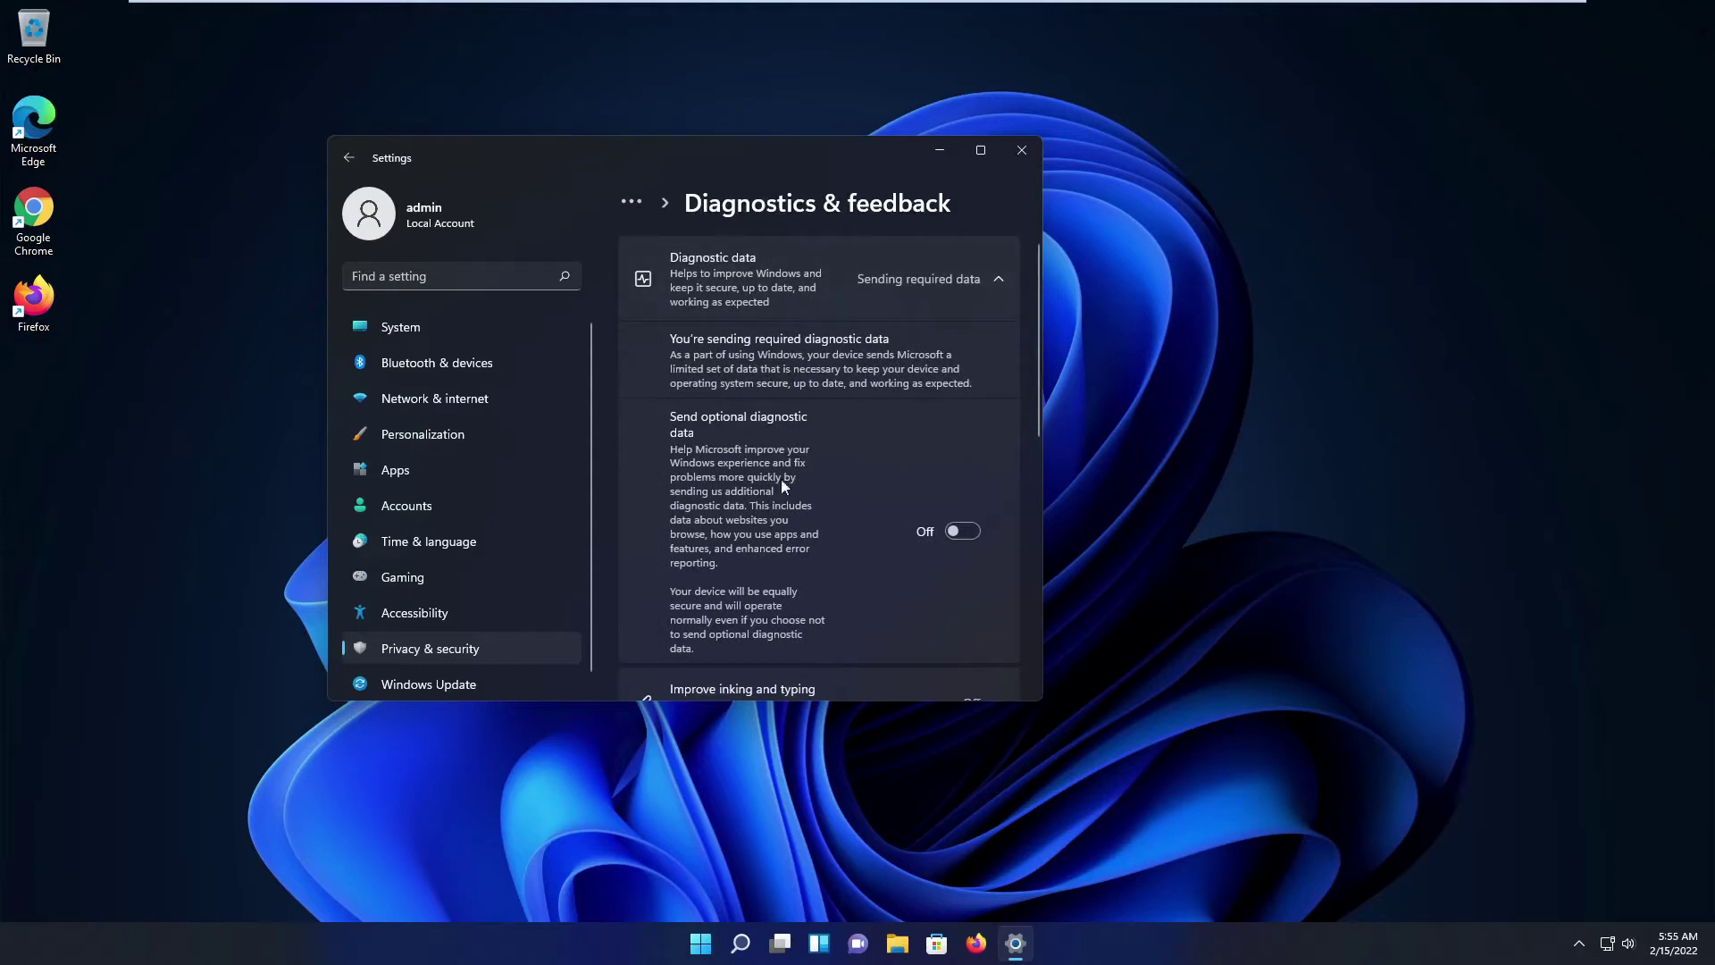
left_click_drag(1039, 406, 1040, 526)
scroll(1018, 399, "down", 2)
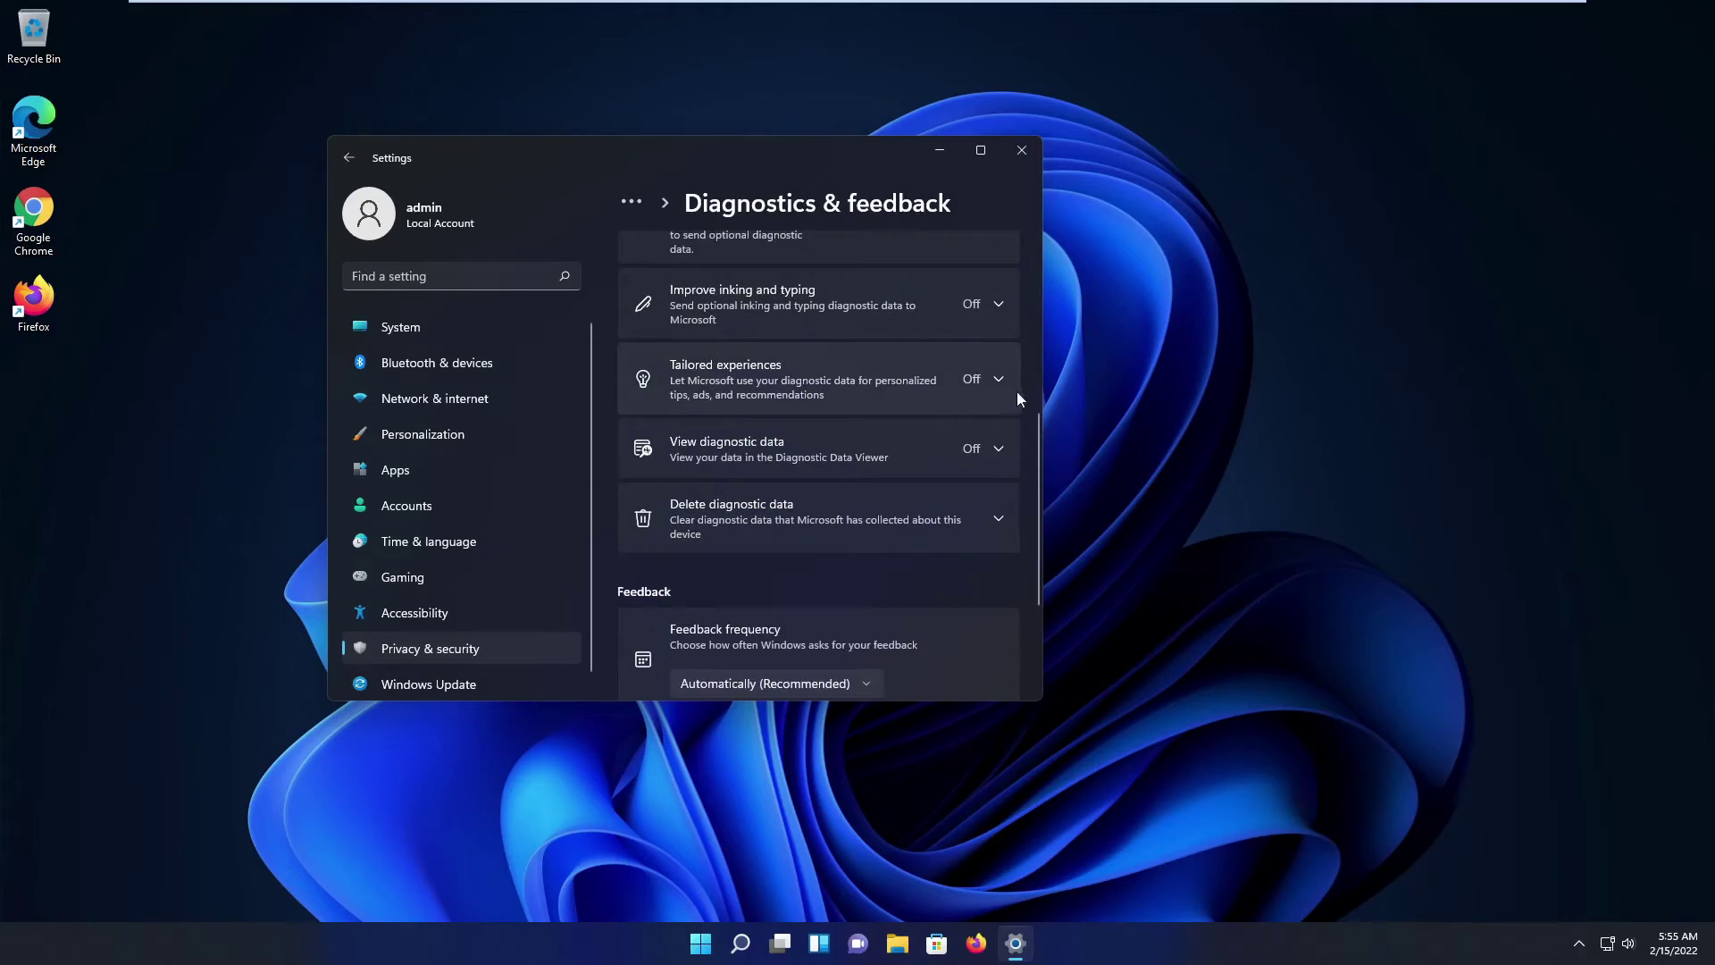
scroll(807, 460, "down", 3)
left_click(993, 323)
left_click(751, 355)
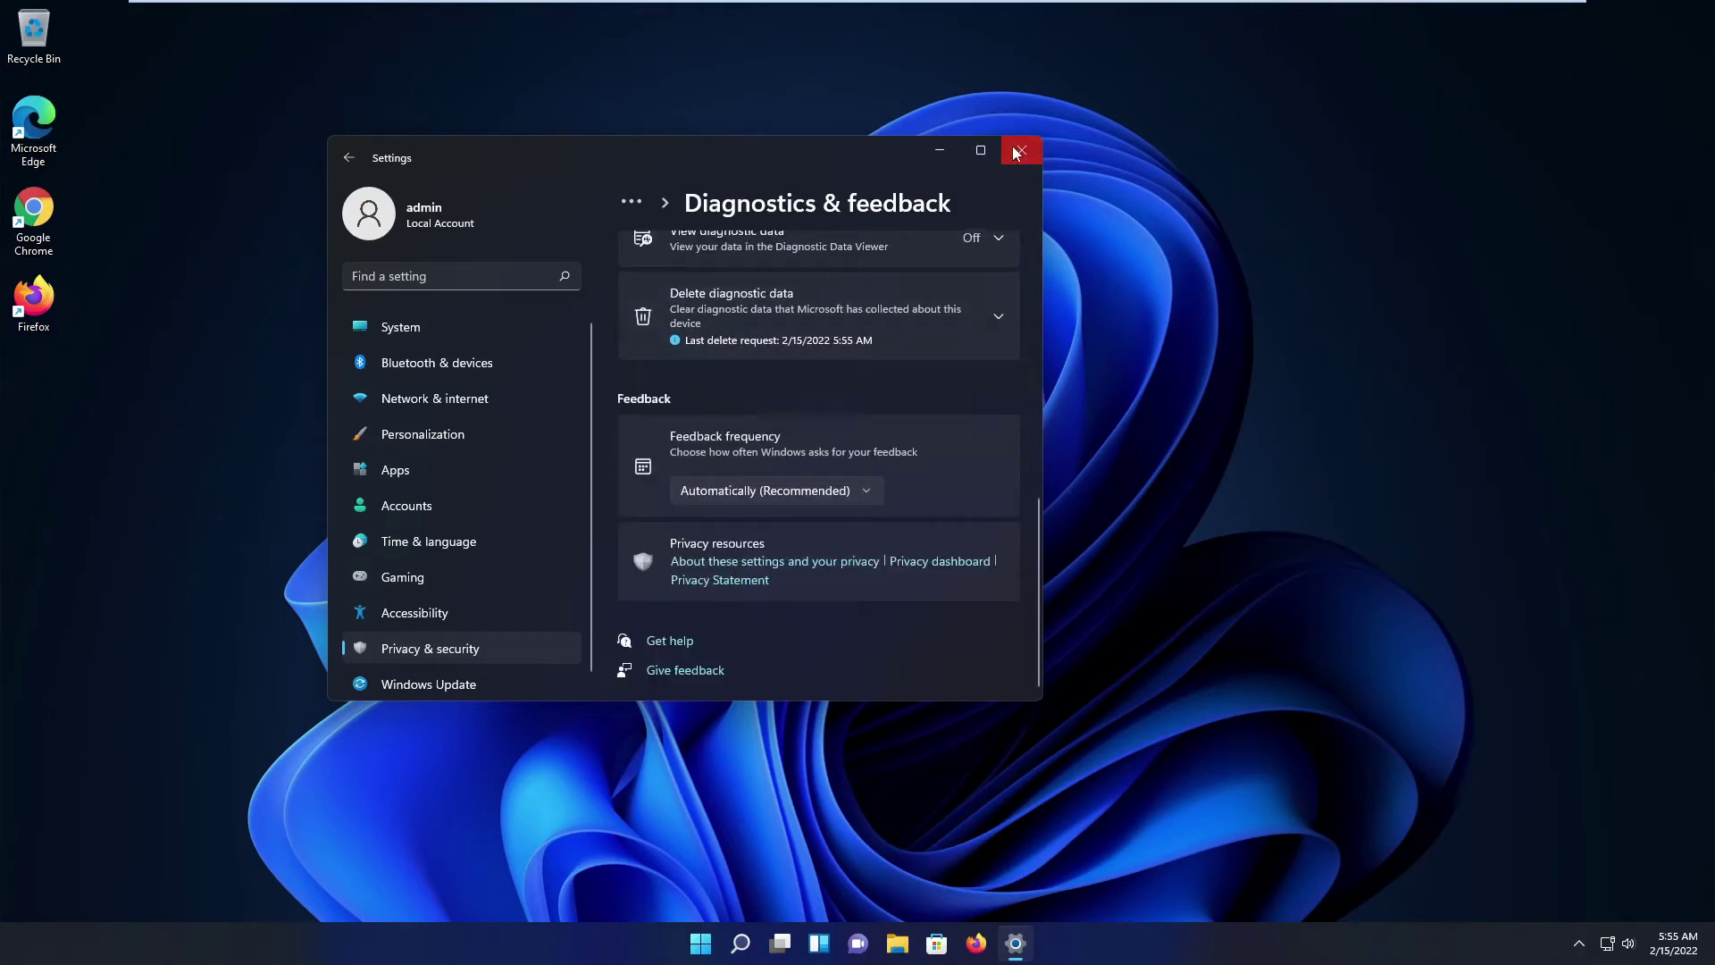
left_click(1021, 150)
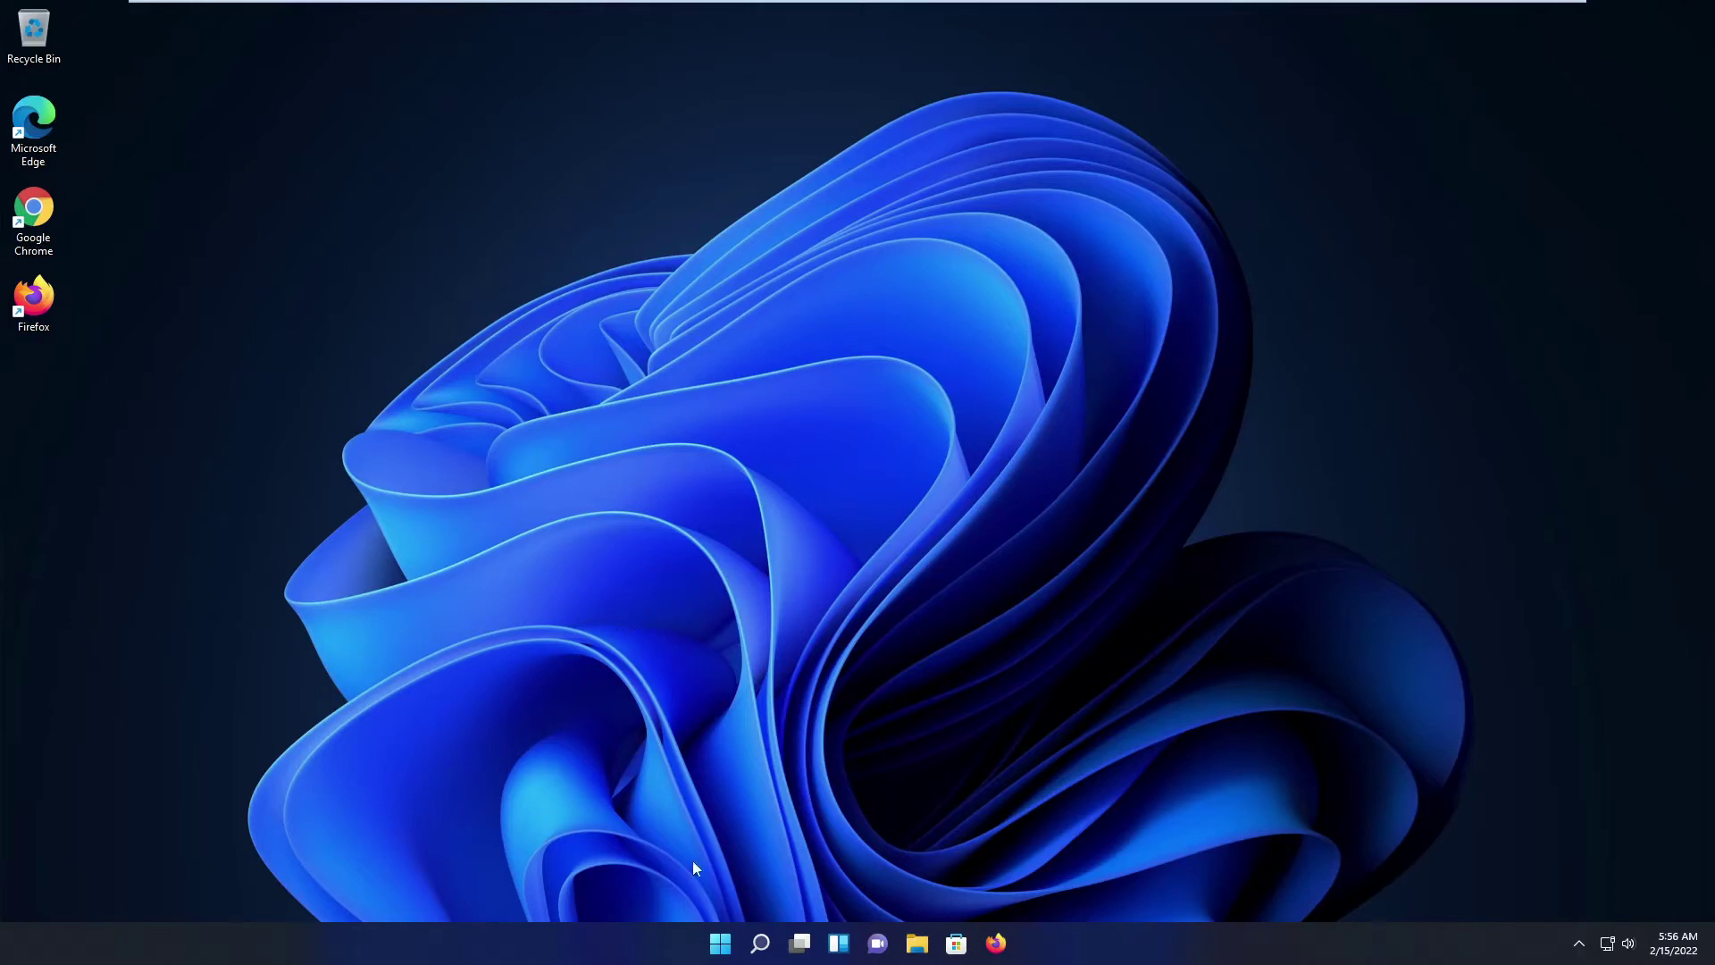
Step: Search for "serv", run the Services app as administrator and move its window nearer the middle of the desktop
left_click(721, 944)
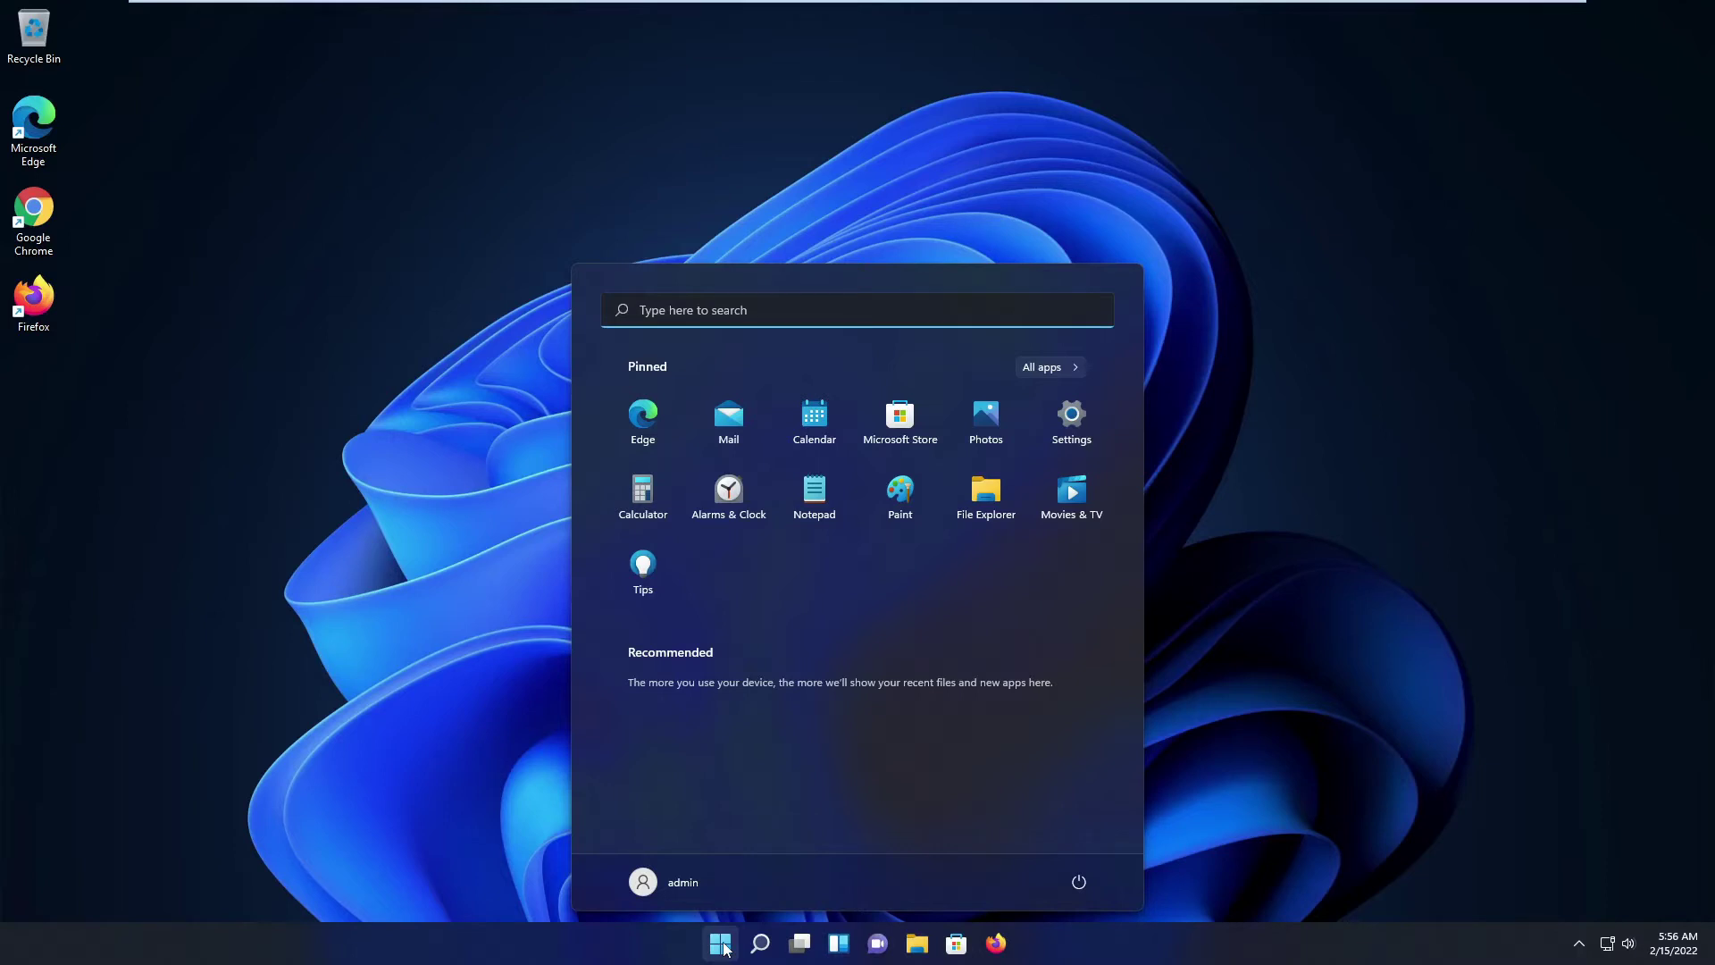
left_click(721, 944)
left_click(719, 944)
type("serv")
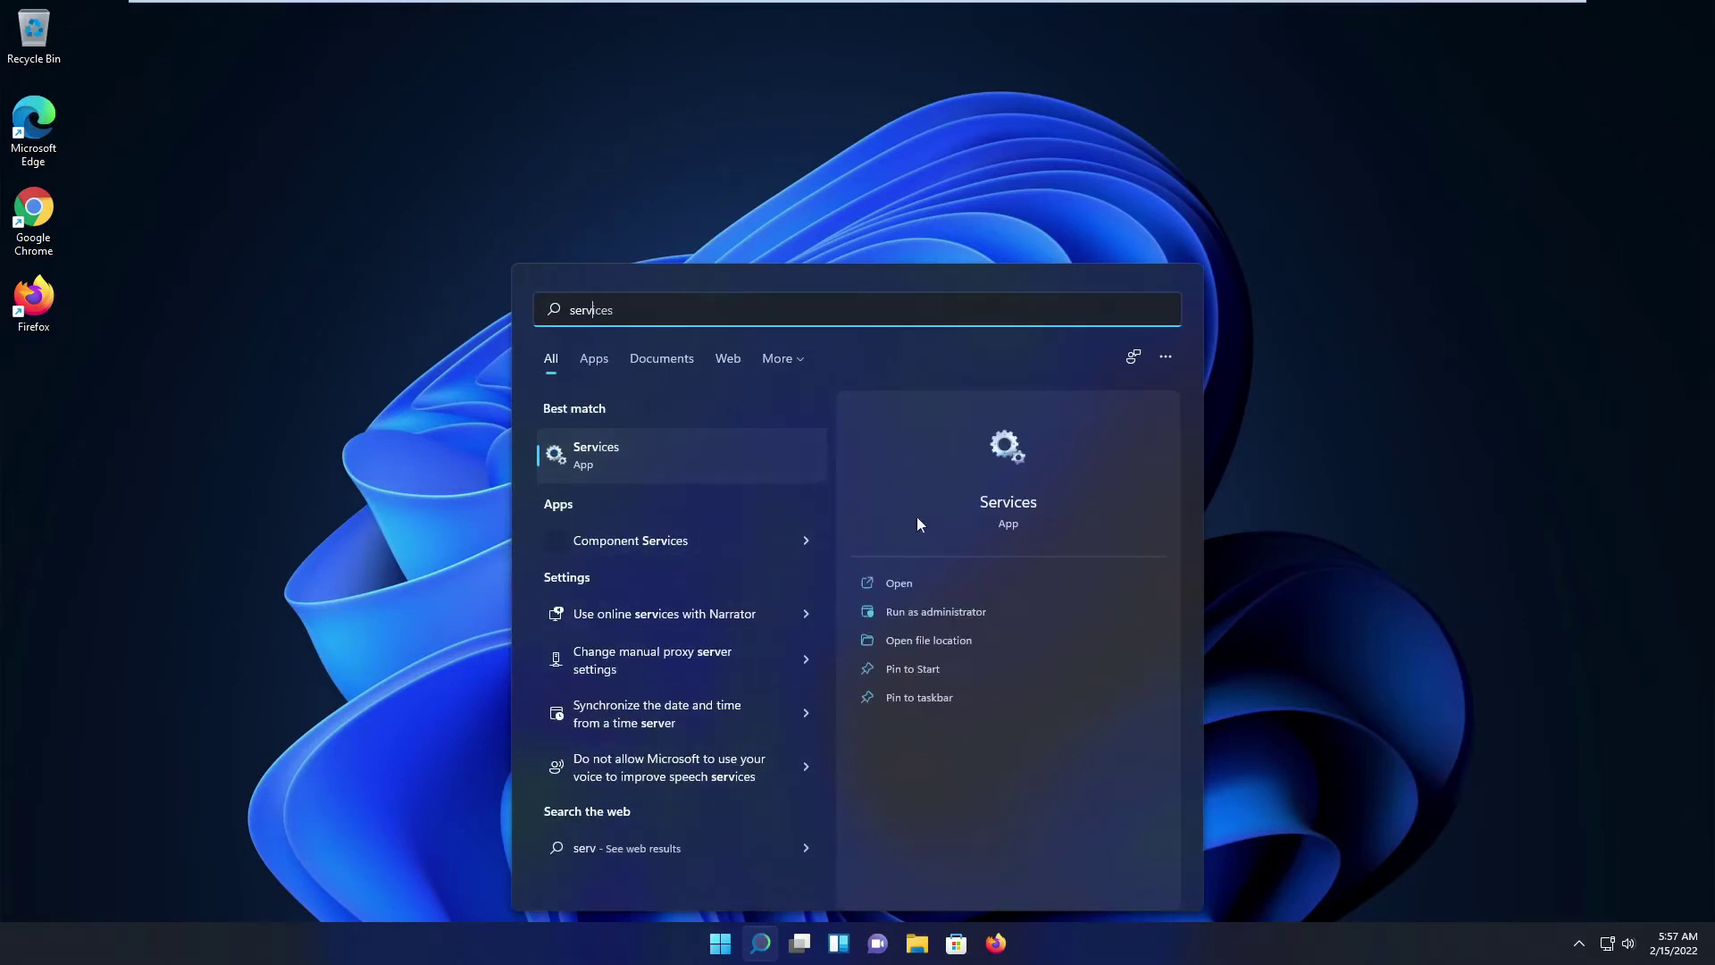
left_click(963, 609)
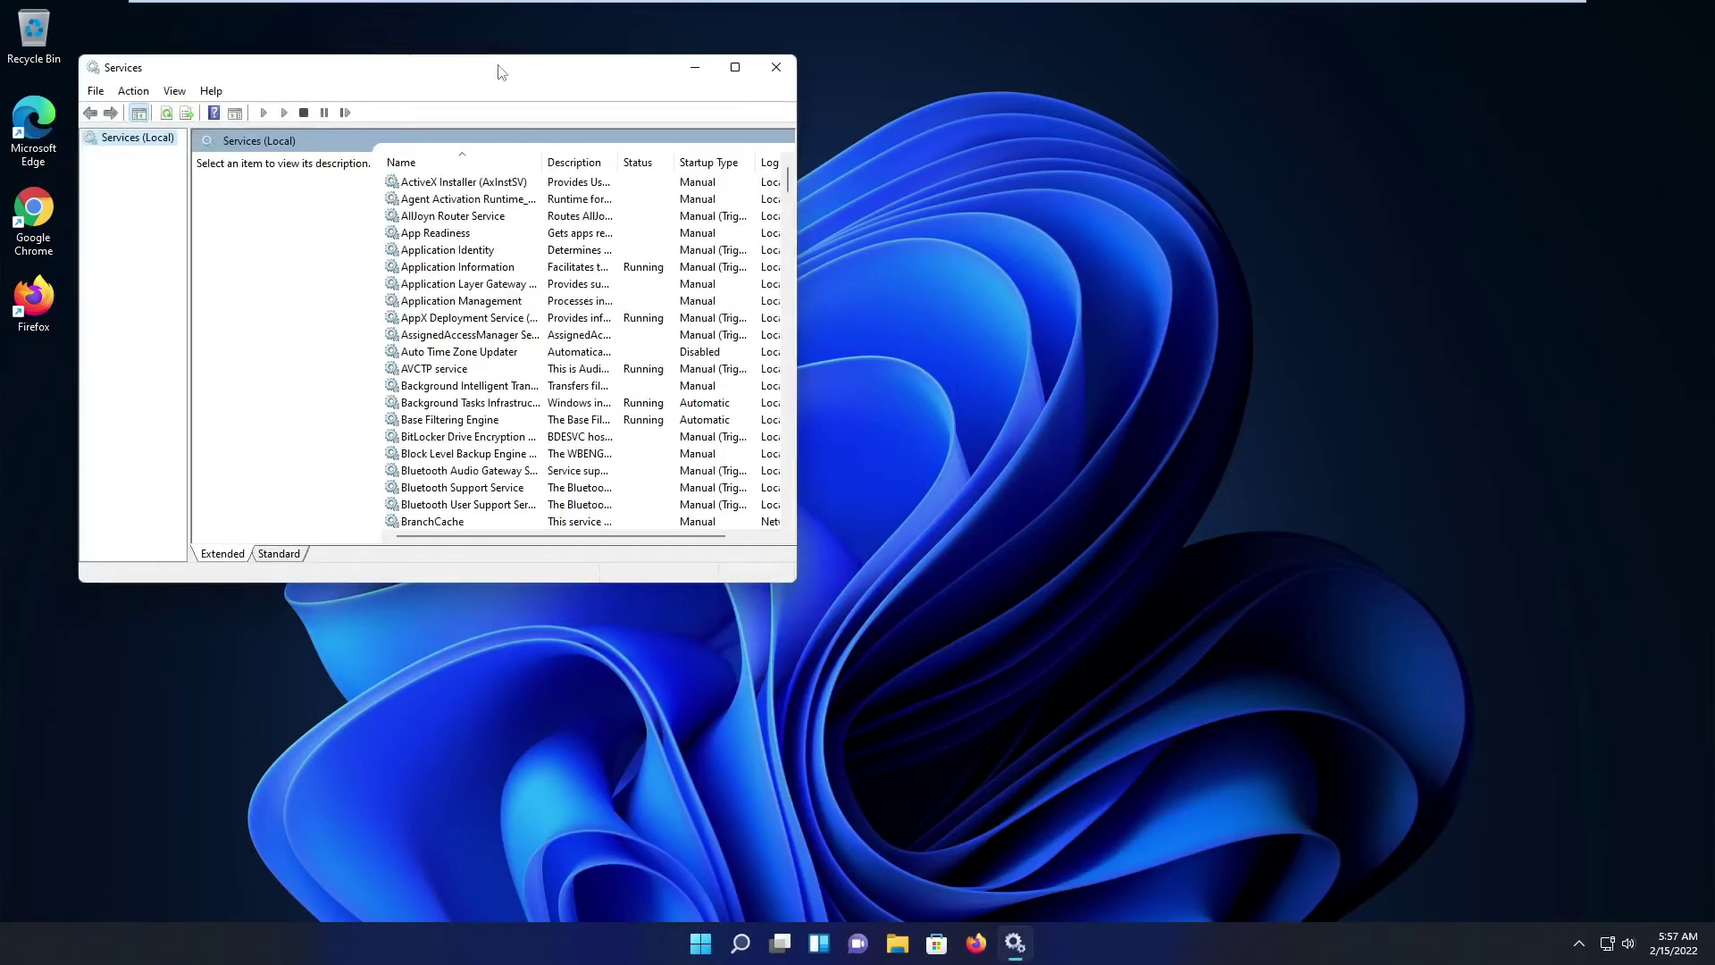
left_click_drag(498, 72, 797, 112)
Step: Stop the Connected User Experiences and Telemetry service and set its startup type to Disabled
left_click(738, 411)
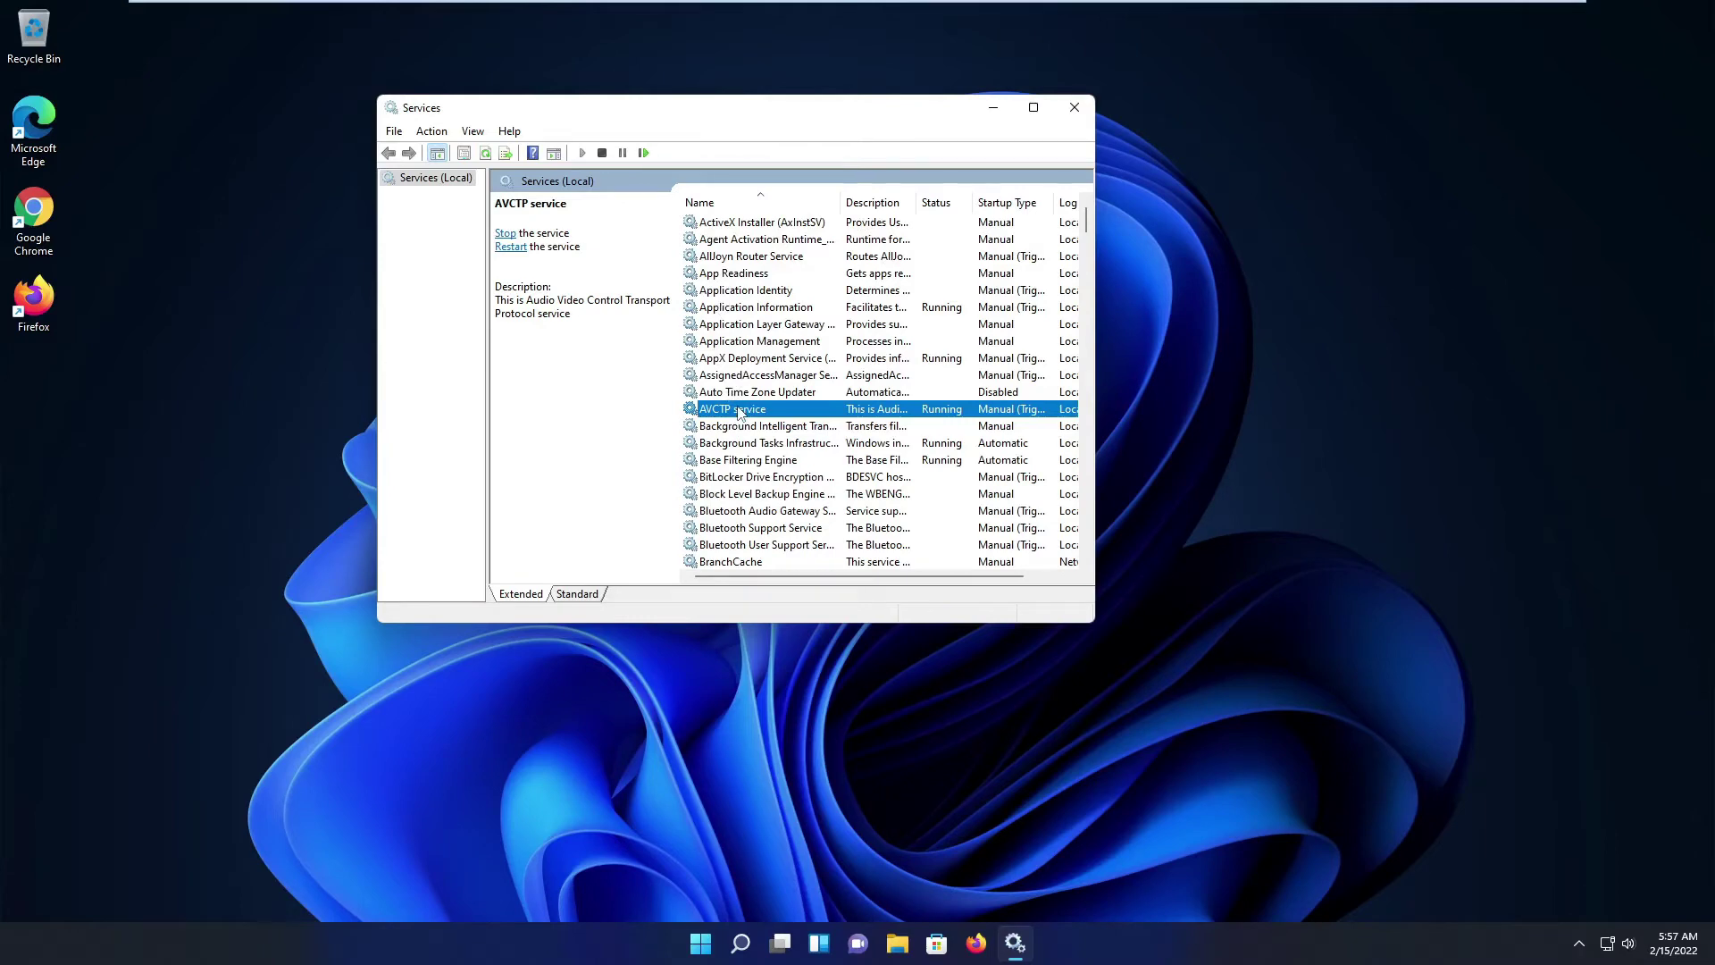
scroll(738, 411, "down", 7)
left_click(795, 410)
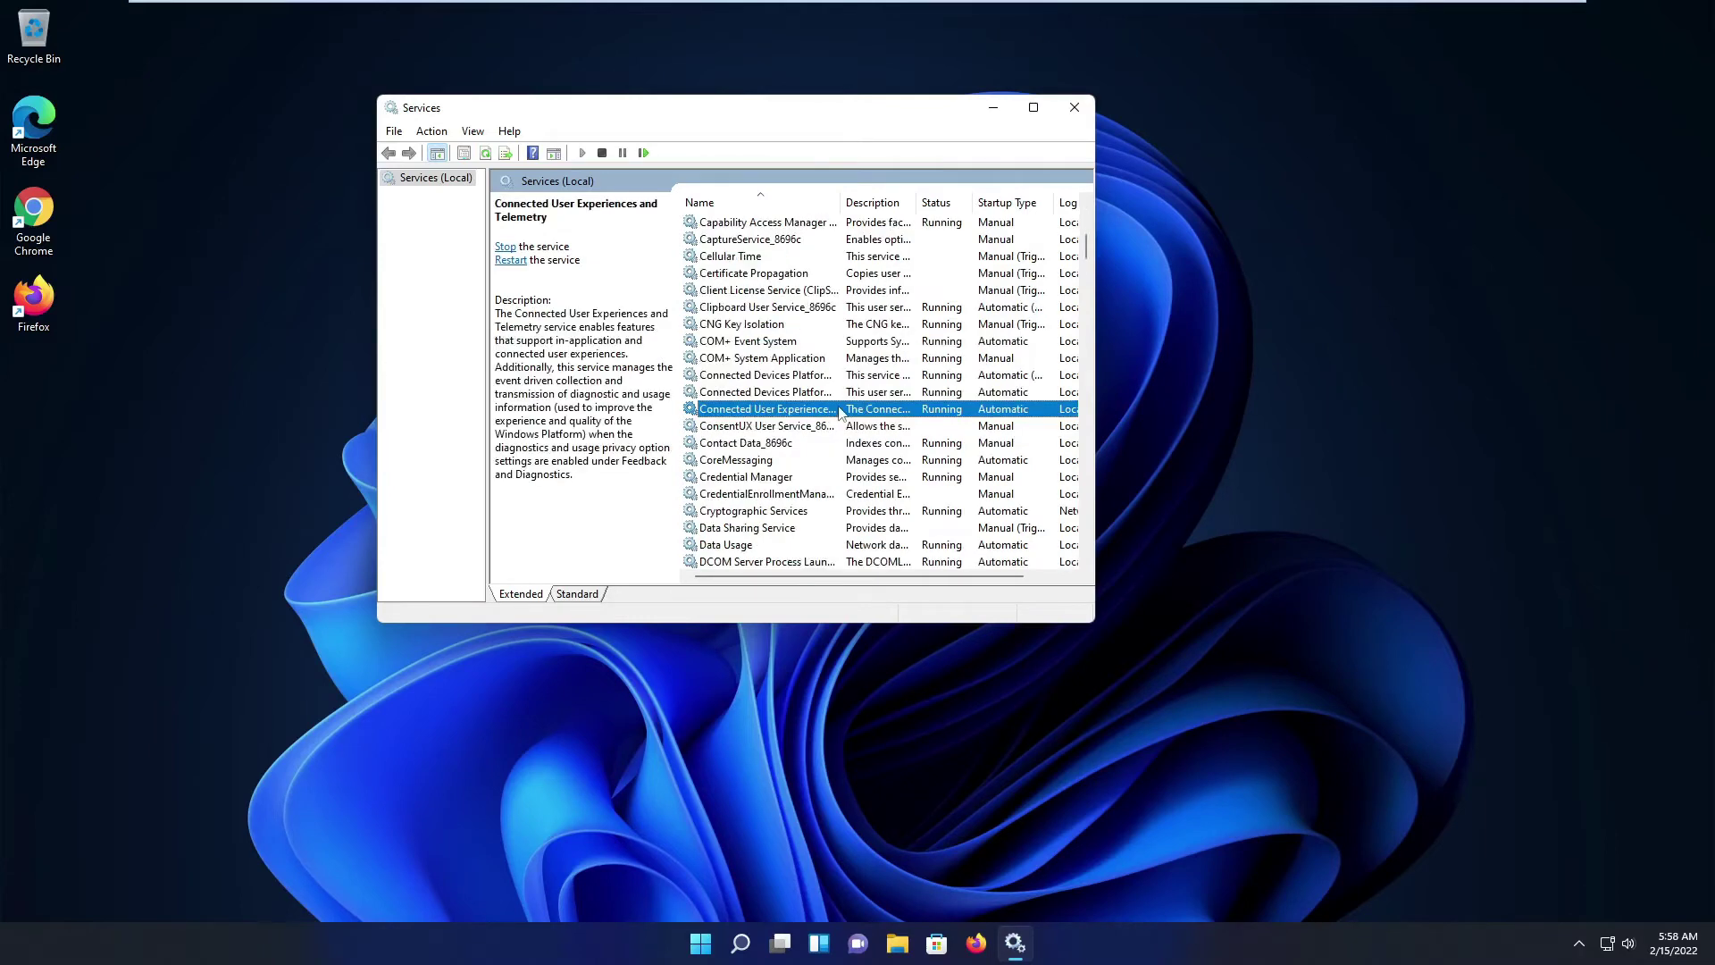
double_click(794, 410)
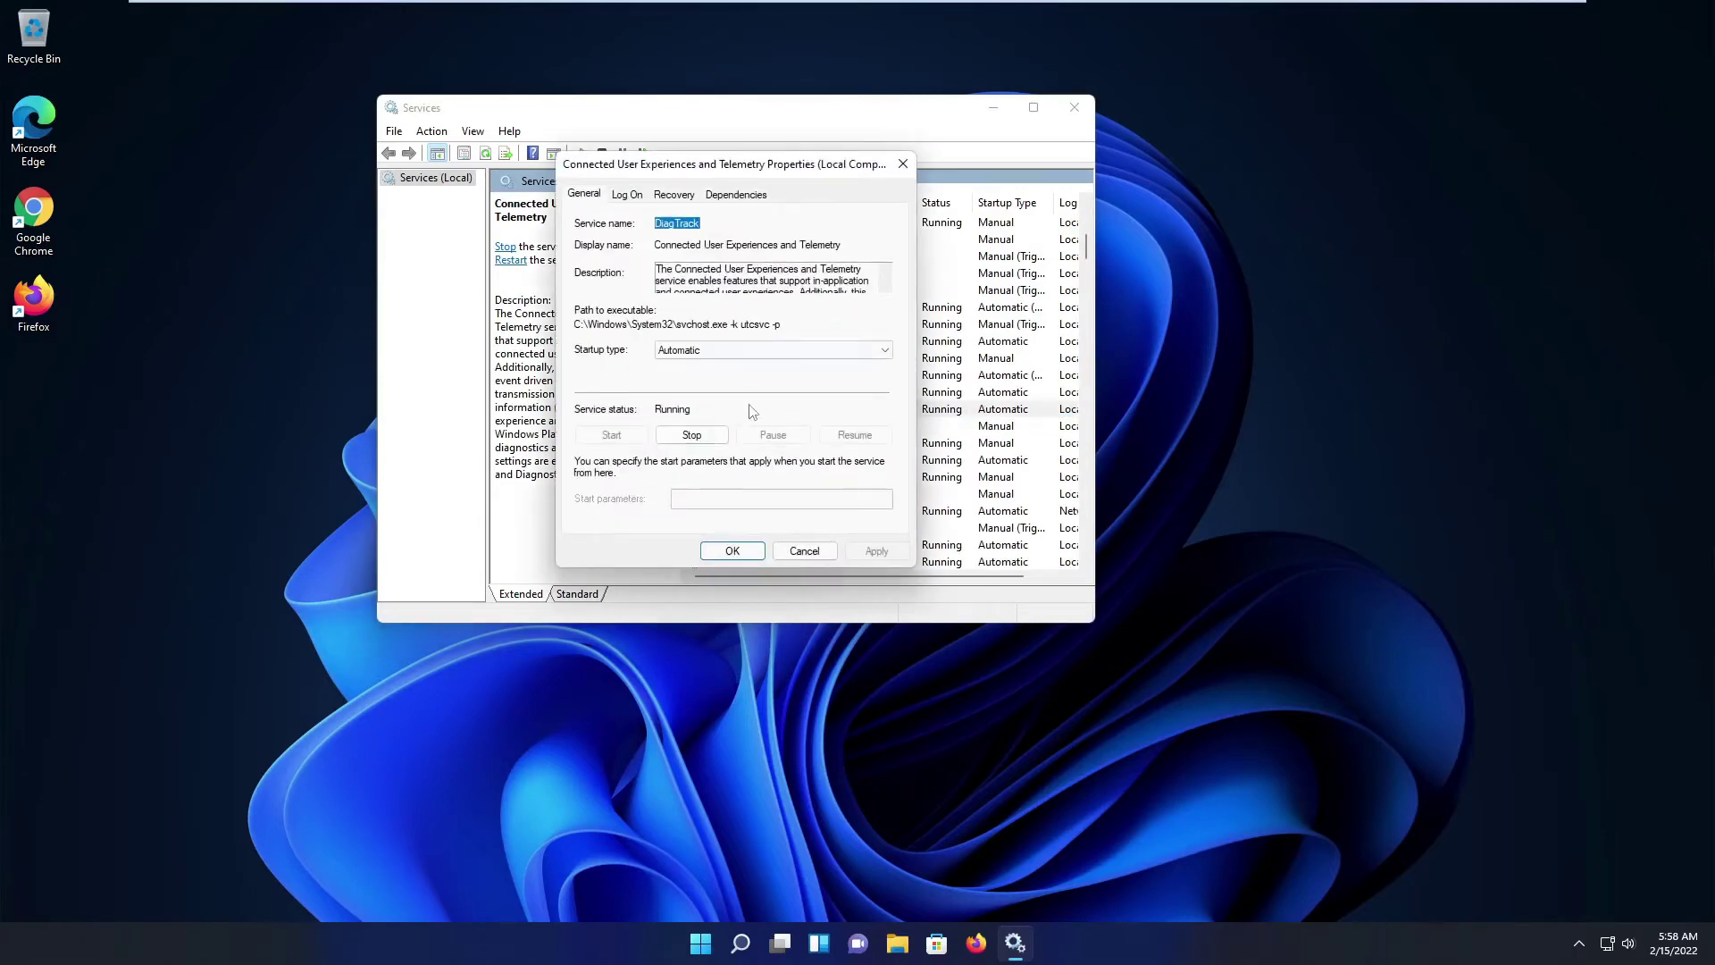
left_click(692, 435)
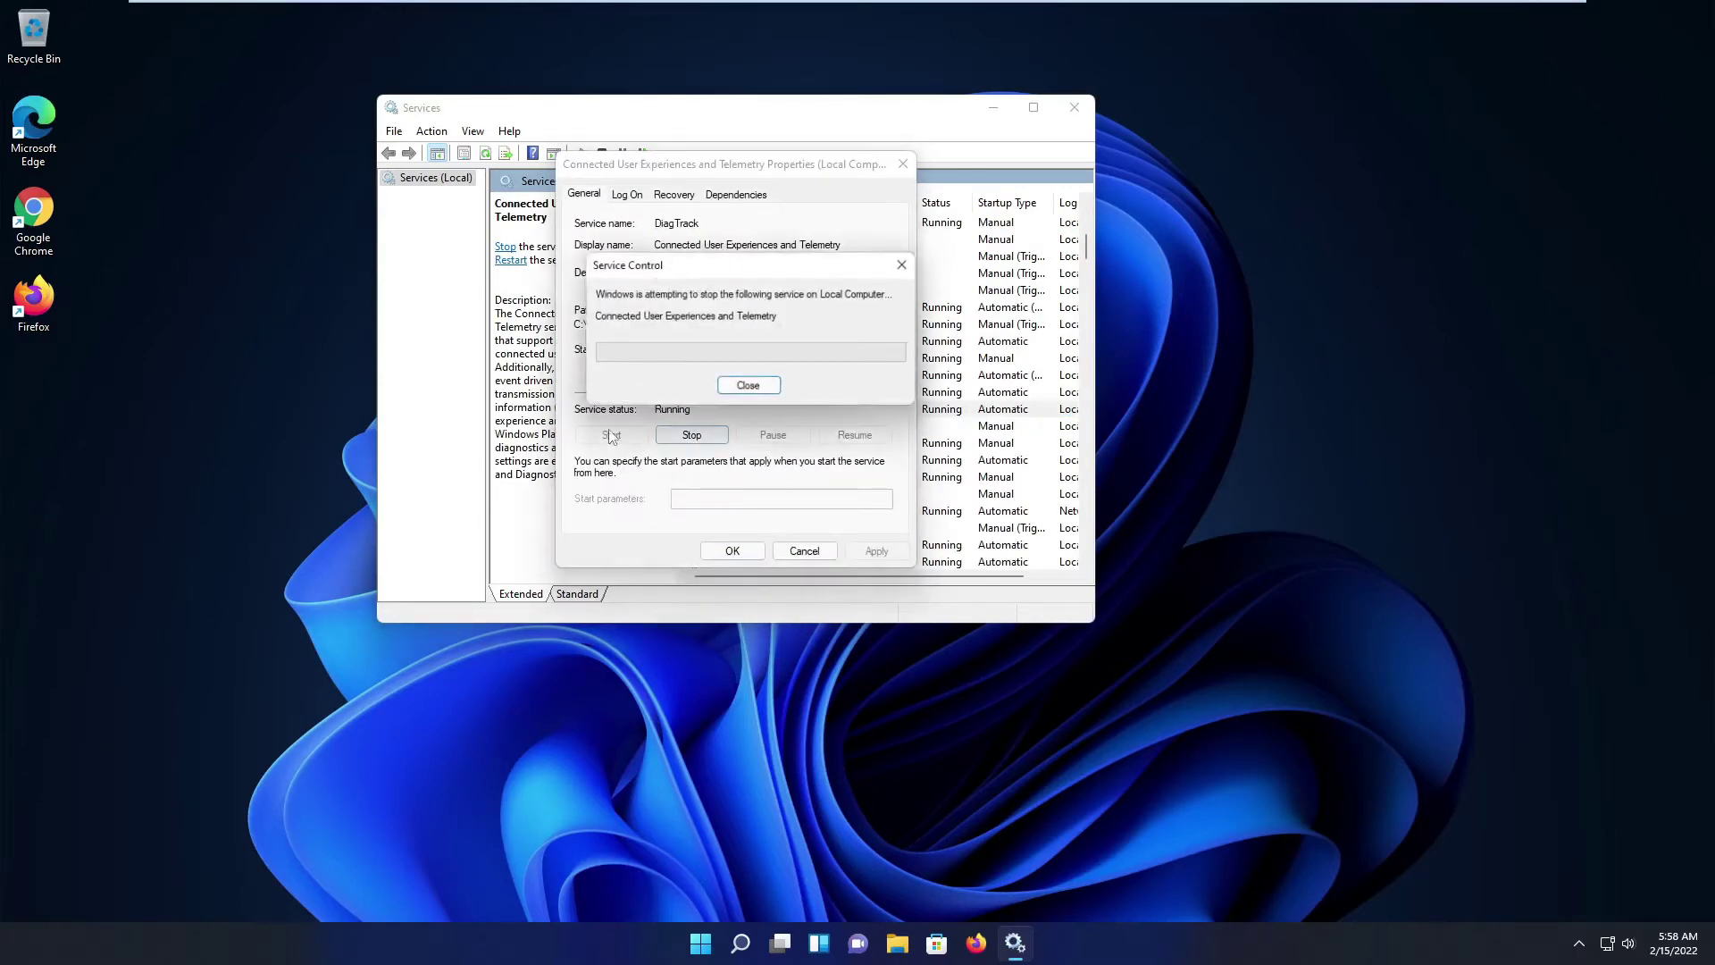
left_click(746, 357)
left_click(719, 412)
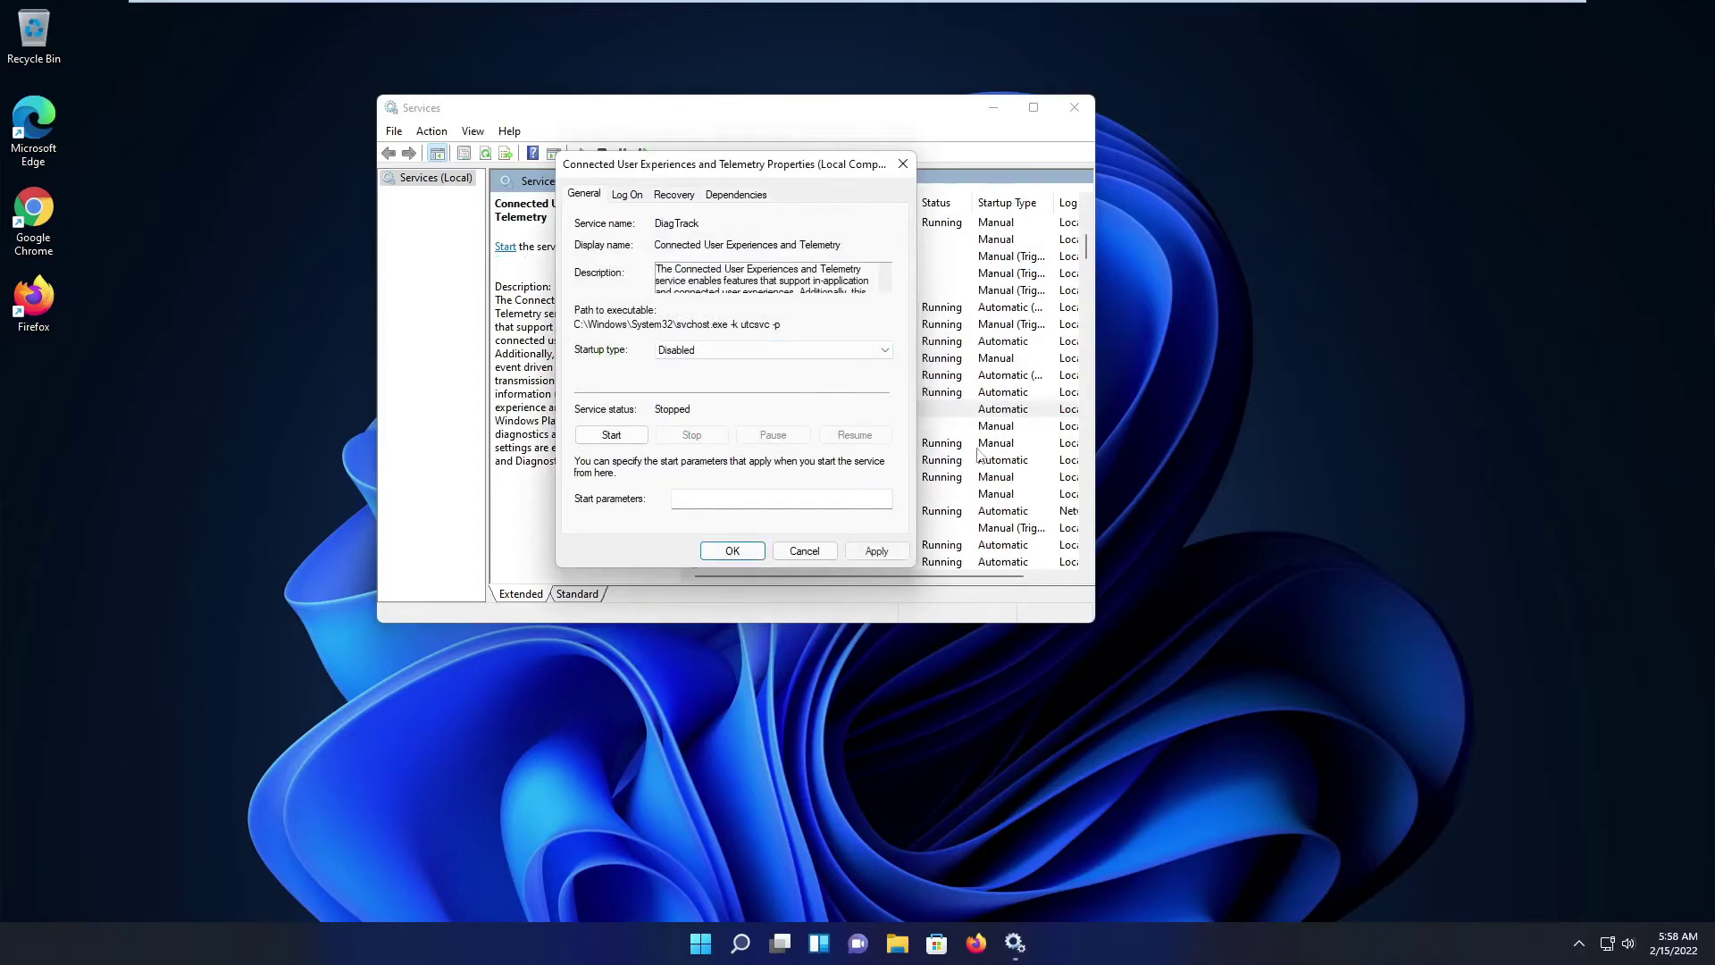
left_click(876, 551)
left_click(710, 553)
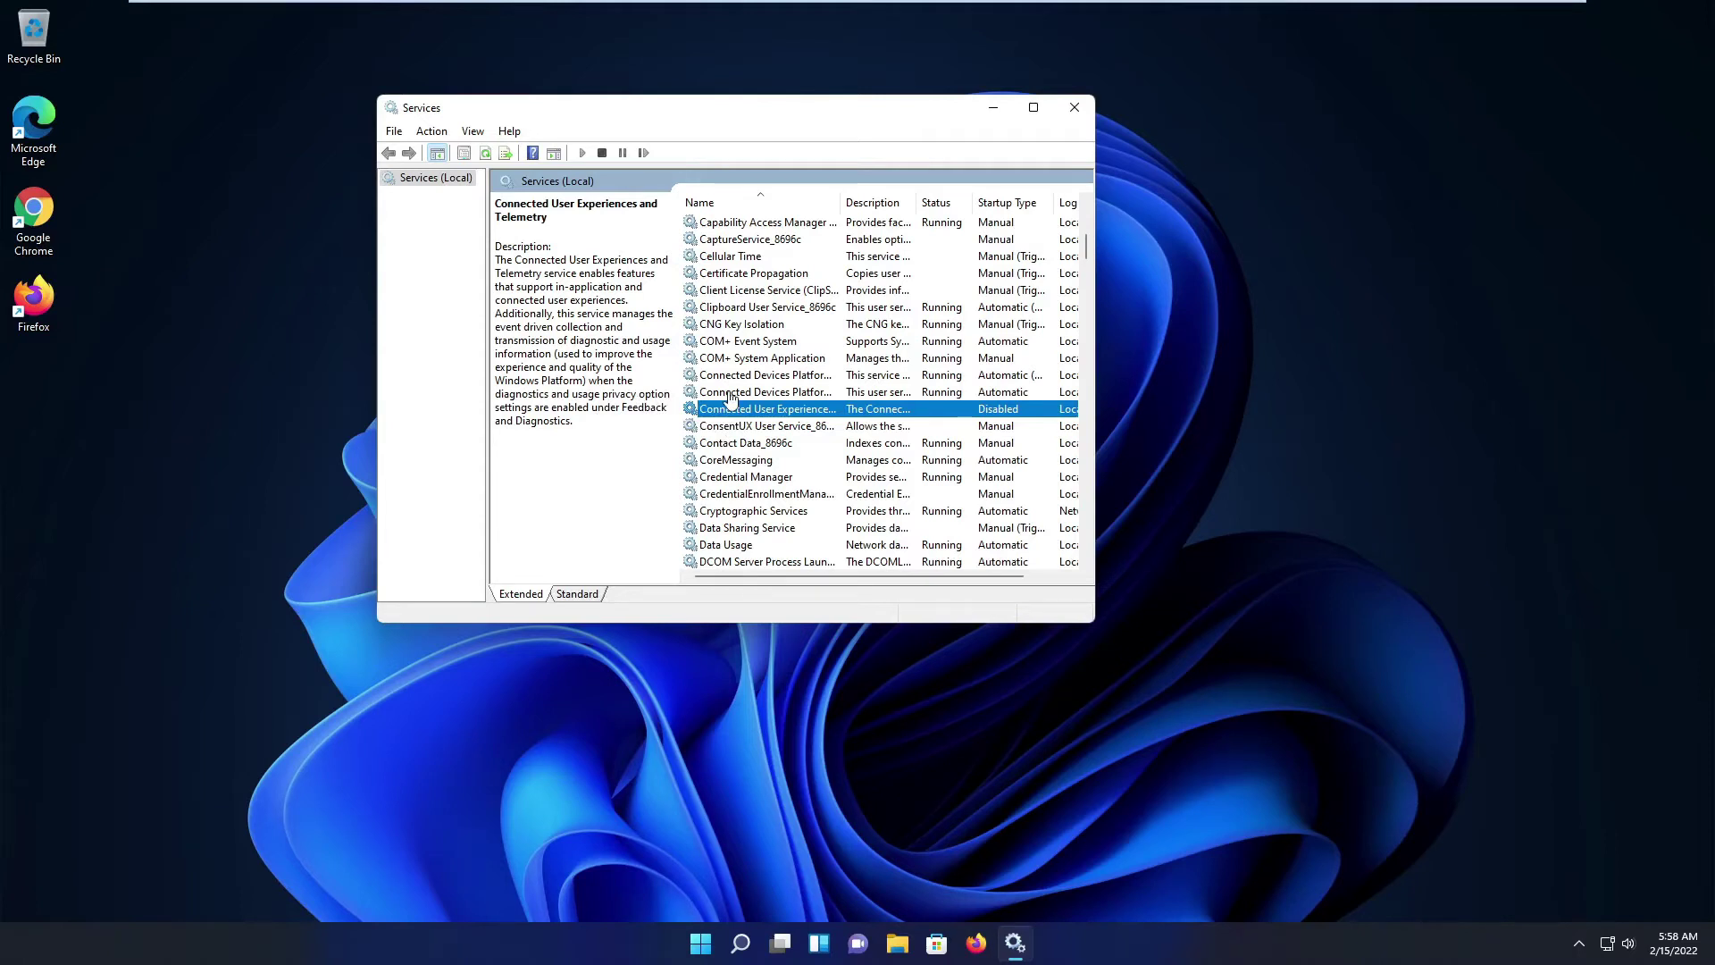
Step: Set the startup type of the Device Management WAP Push message Routing Service to Disabled, then close Services
key("d")
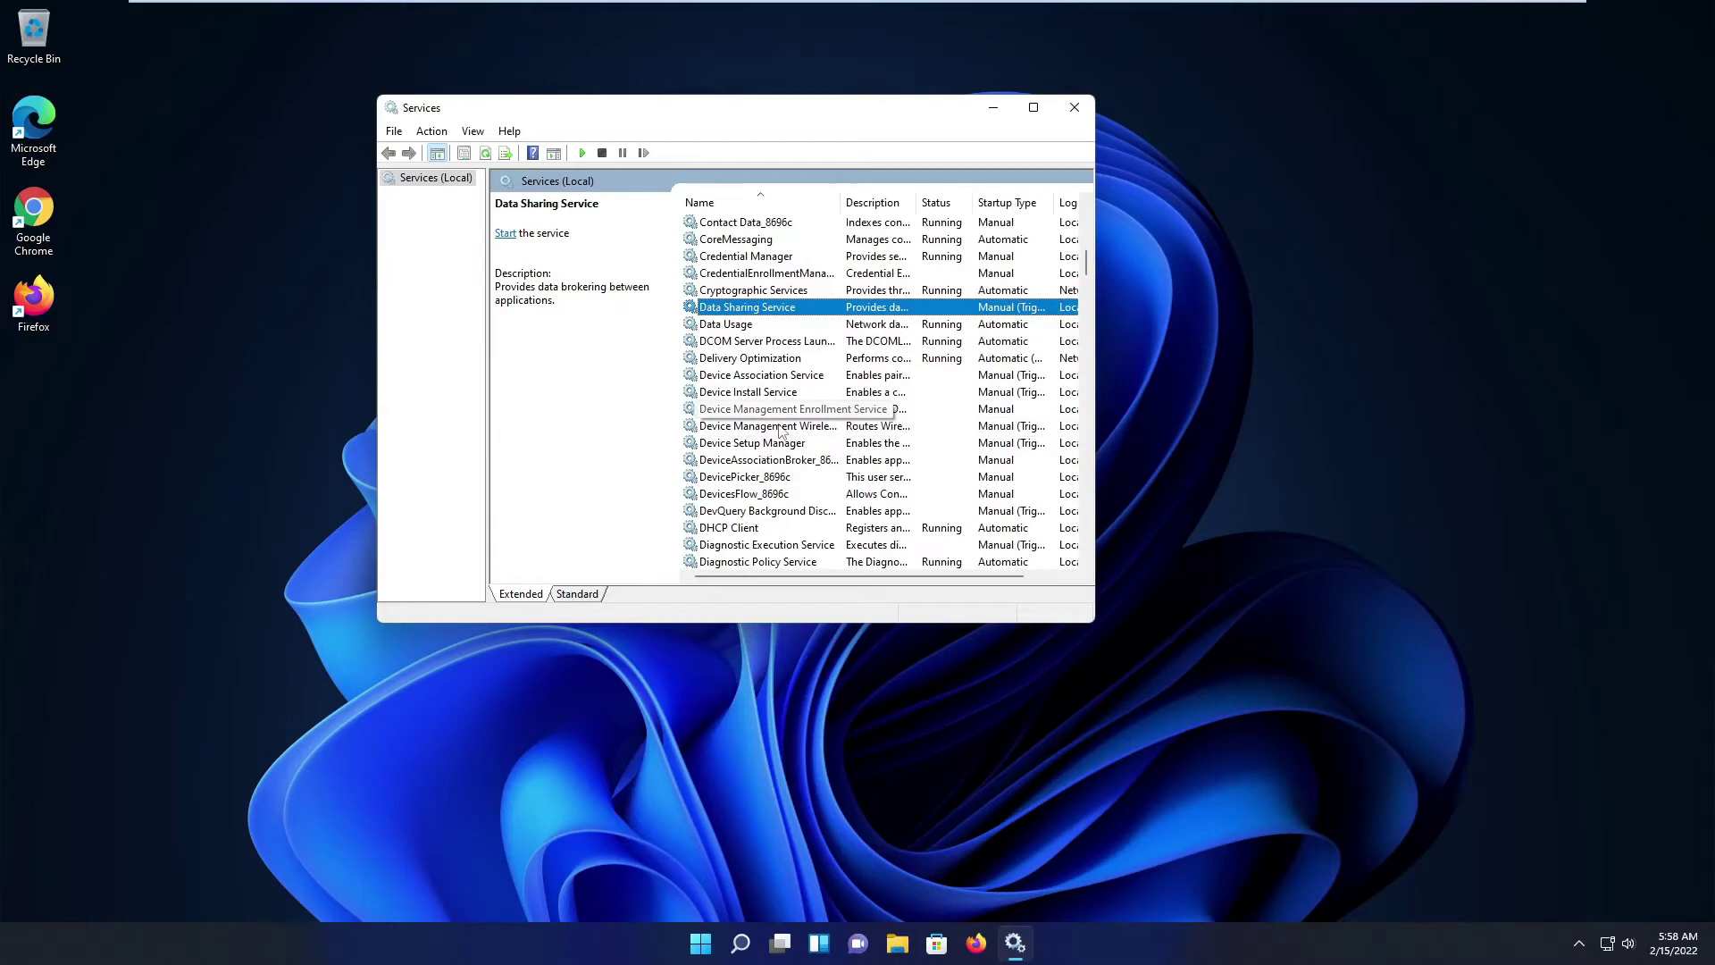
left_click(780, 428)
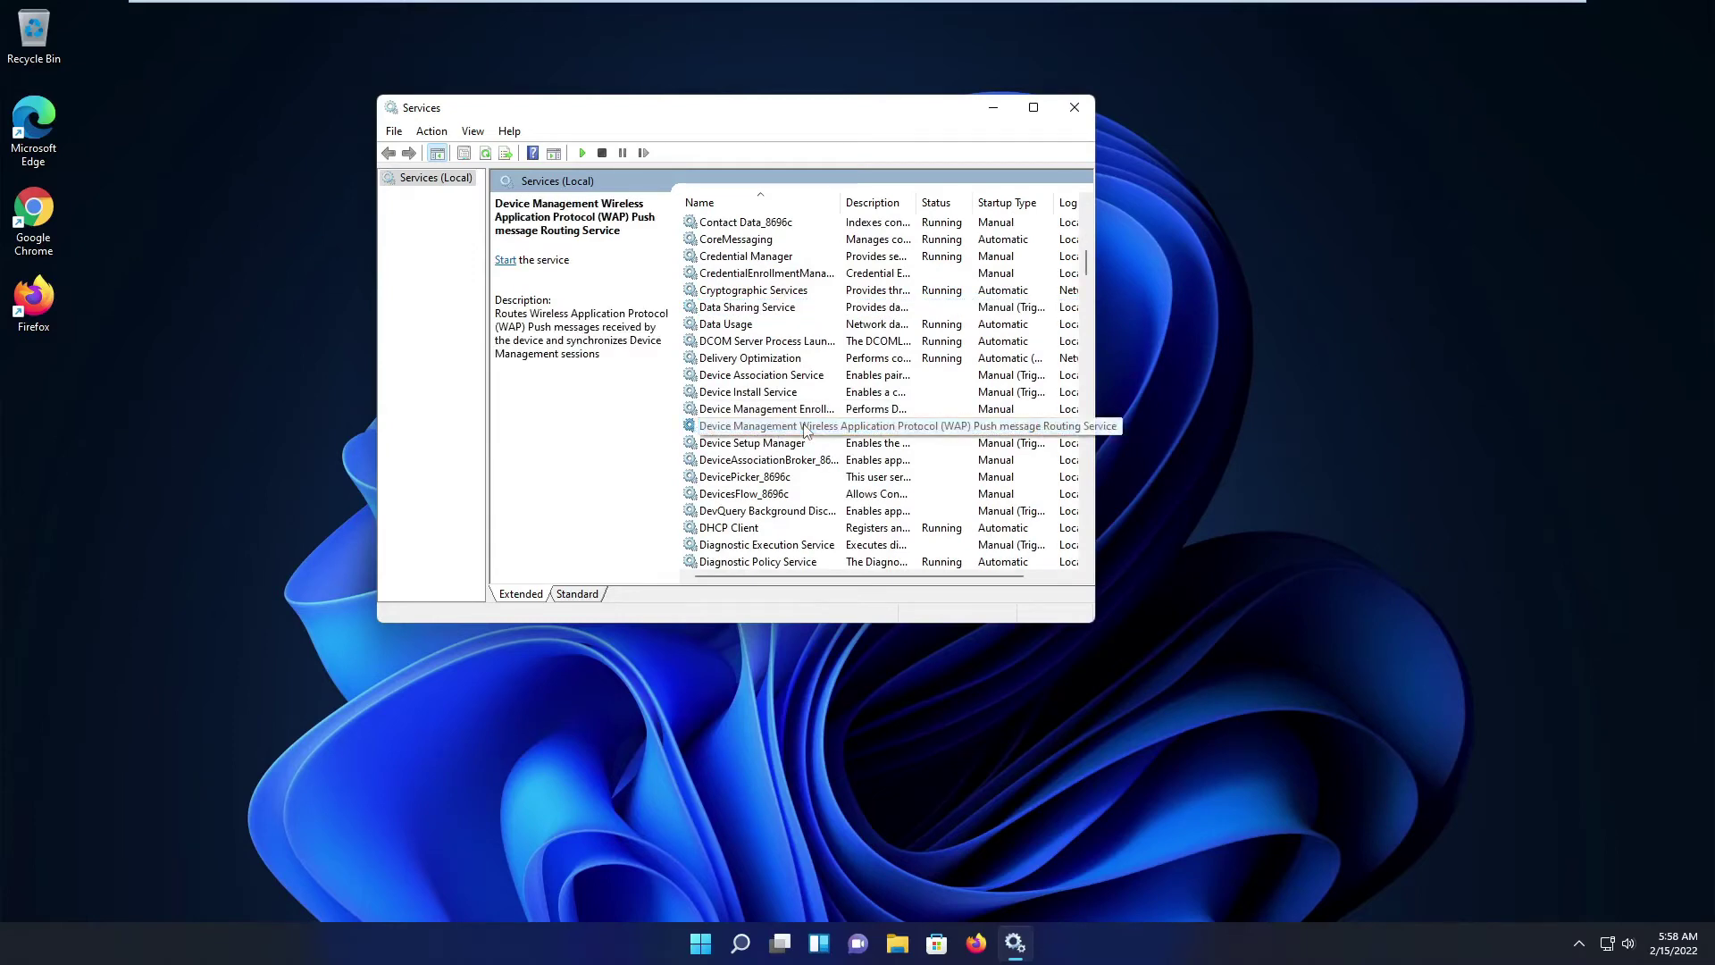
double_click(805, 430)
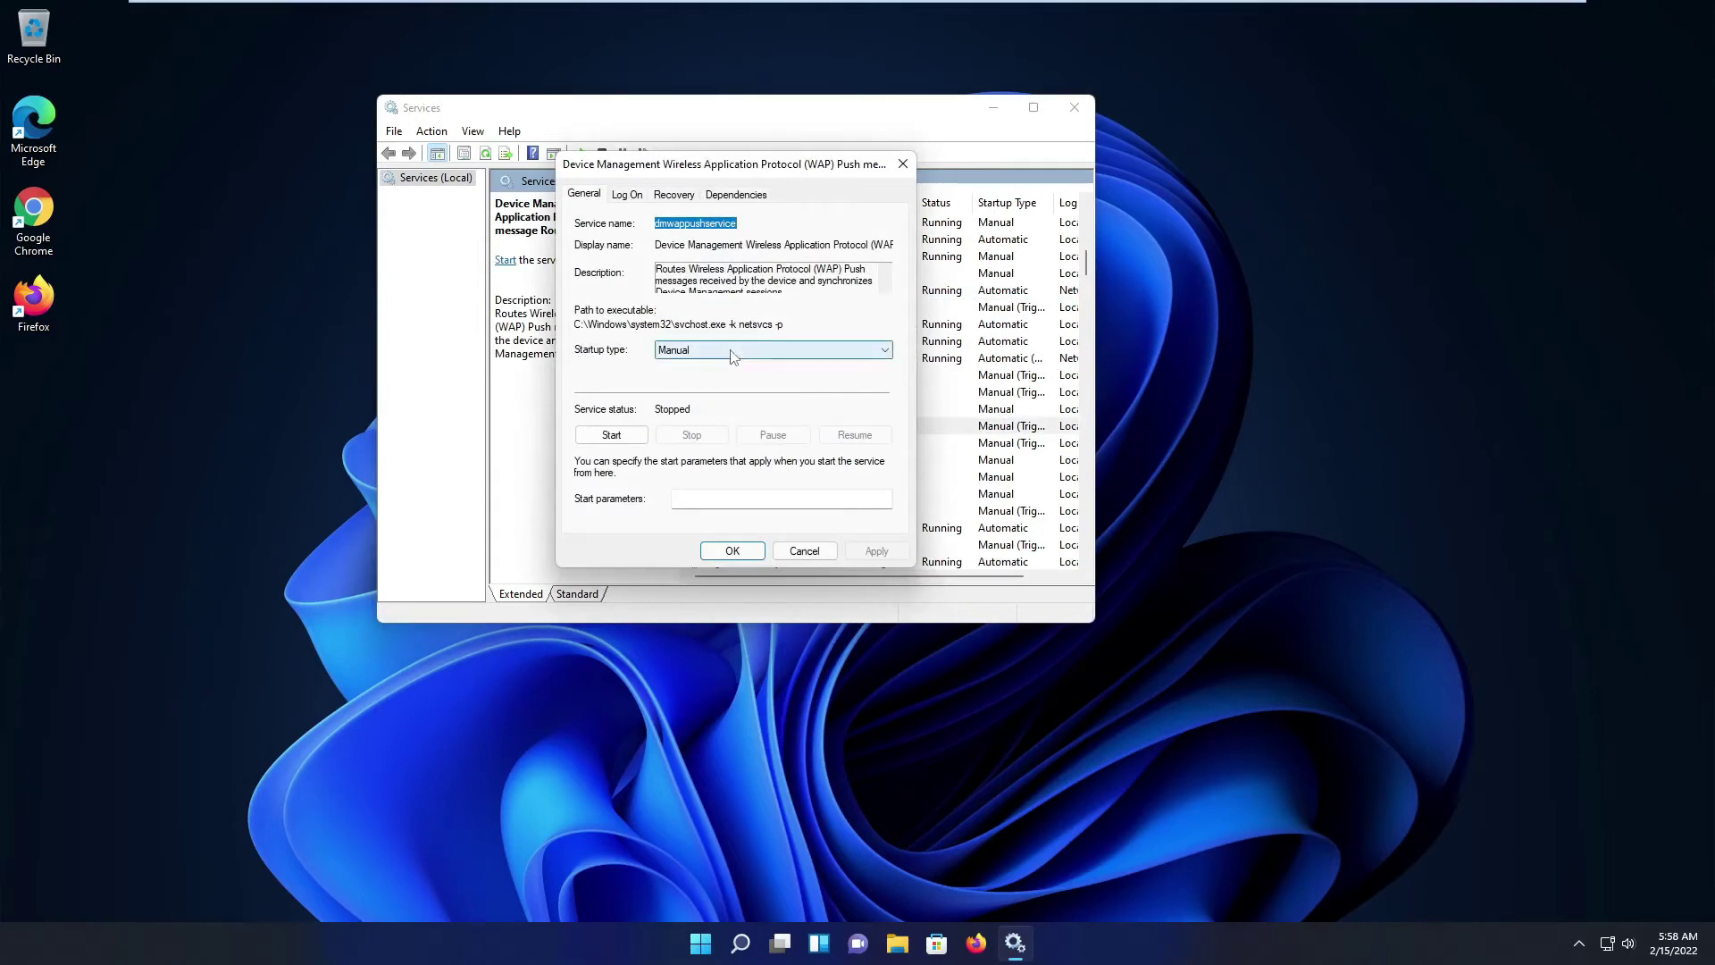
left_click(719, 351)
left_click(721, 393)
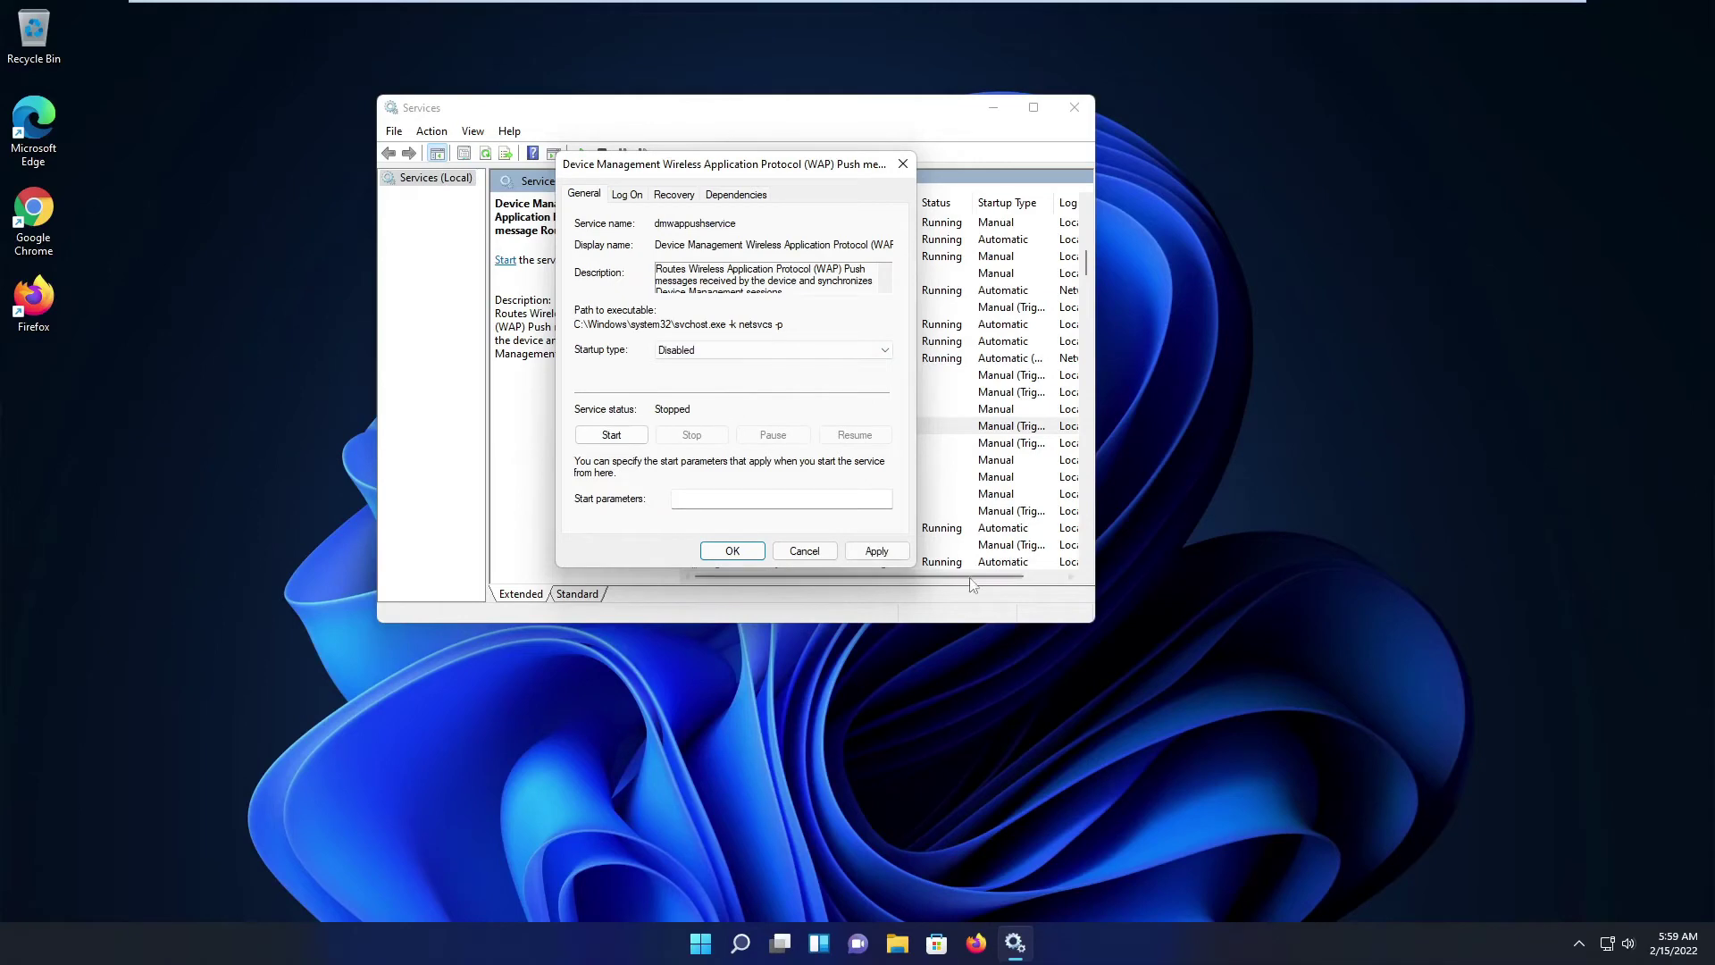
left_click(877, 550)
left_click(731, 551)
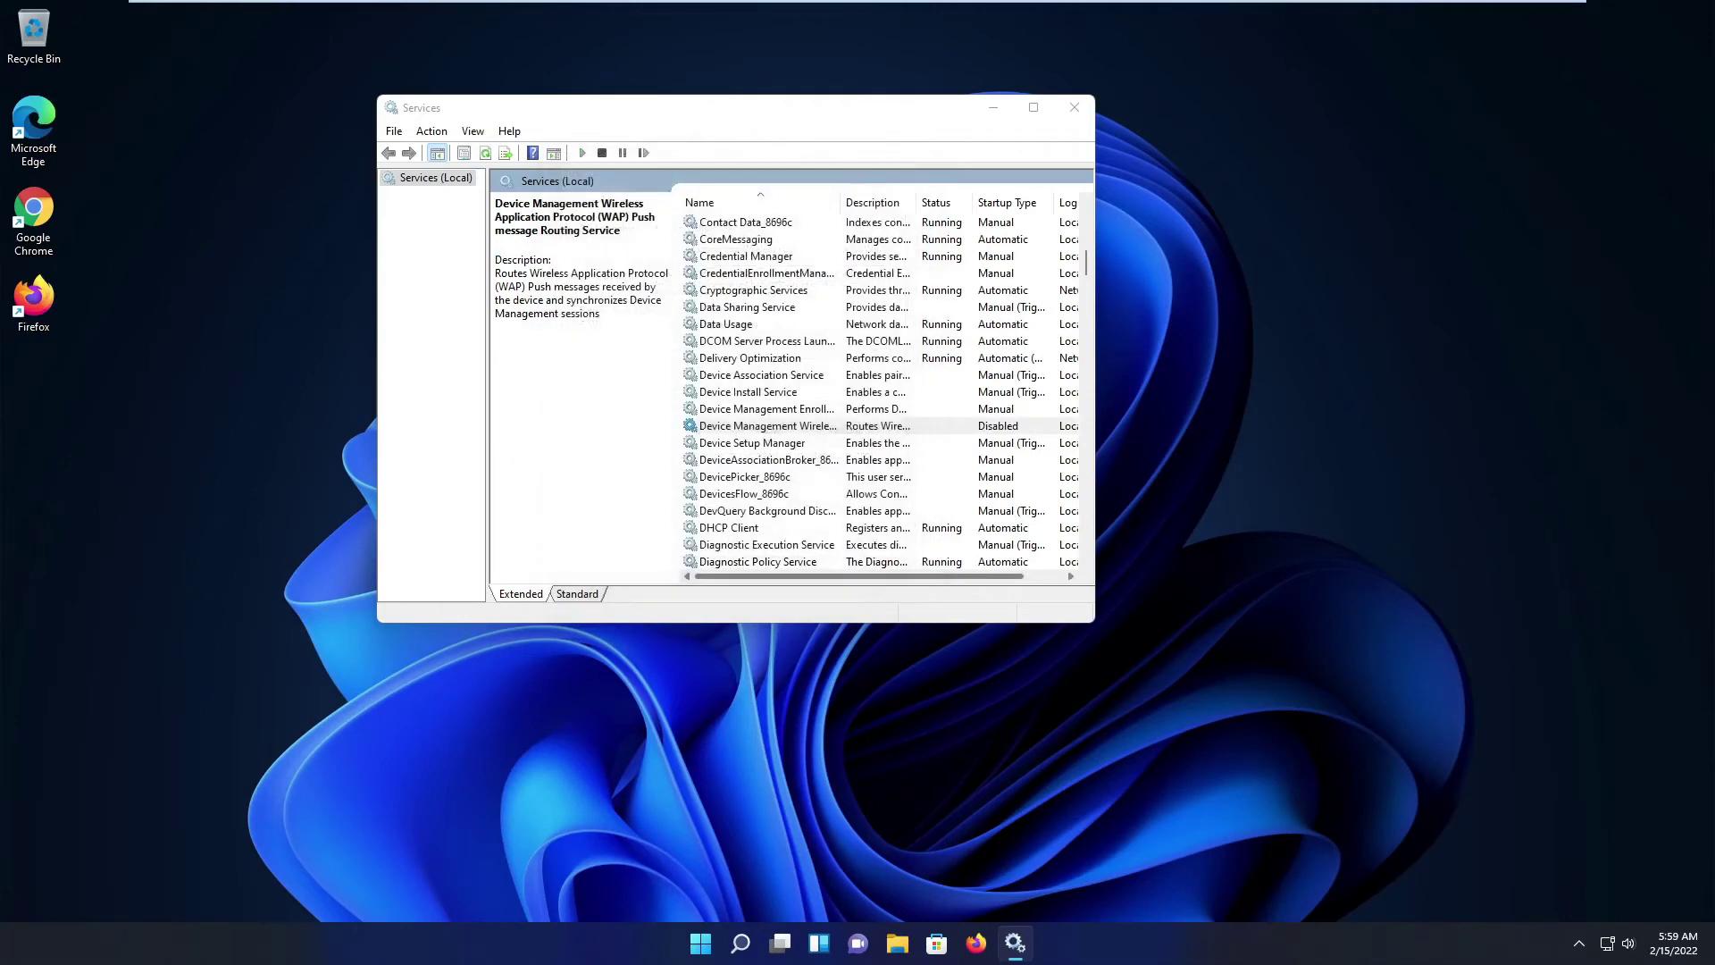
left_click(1076, 111)
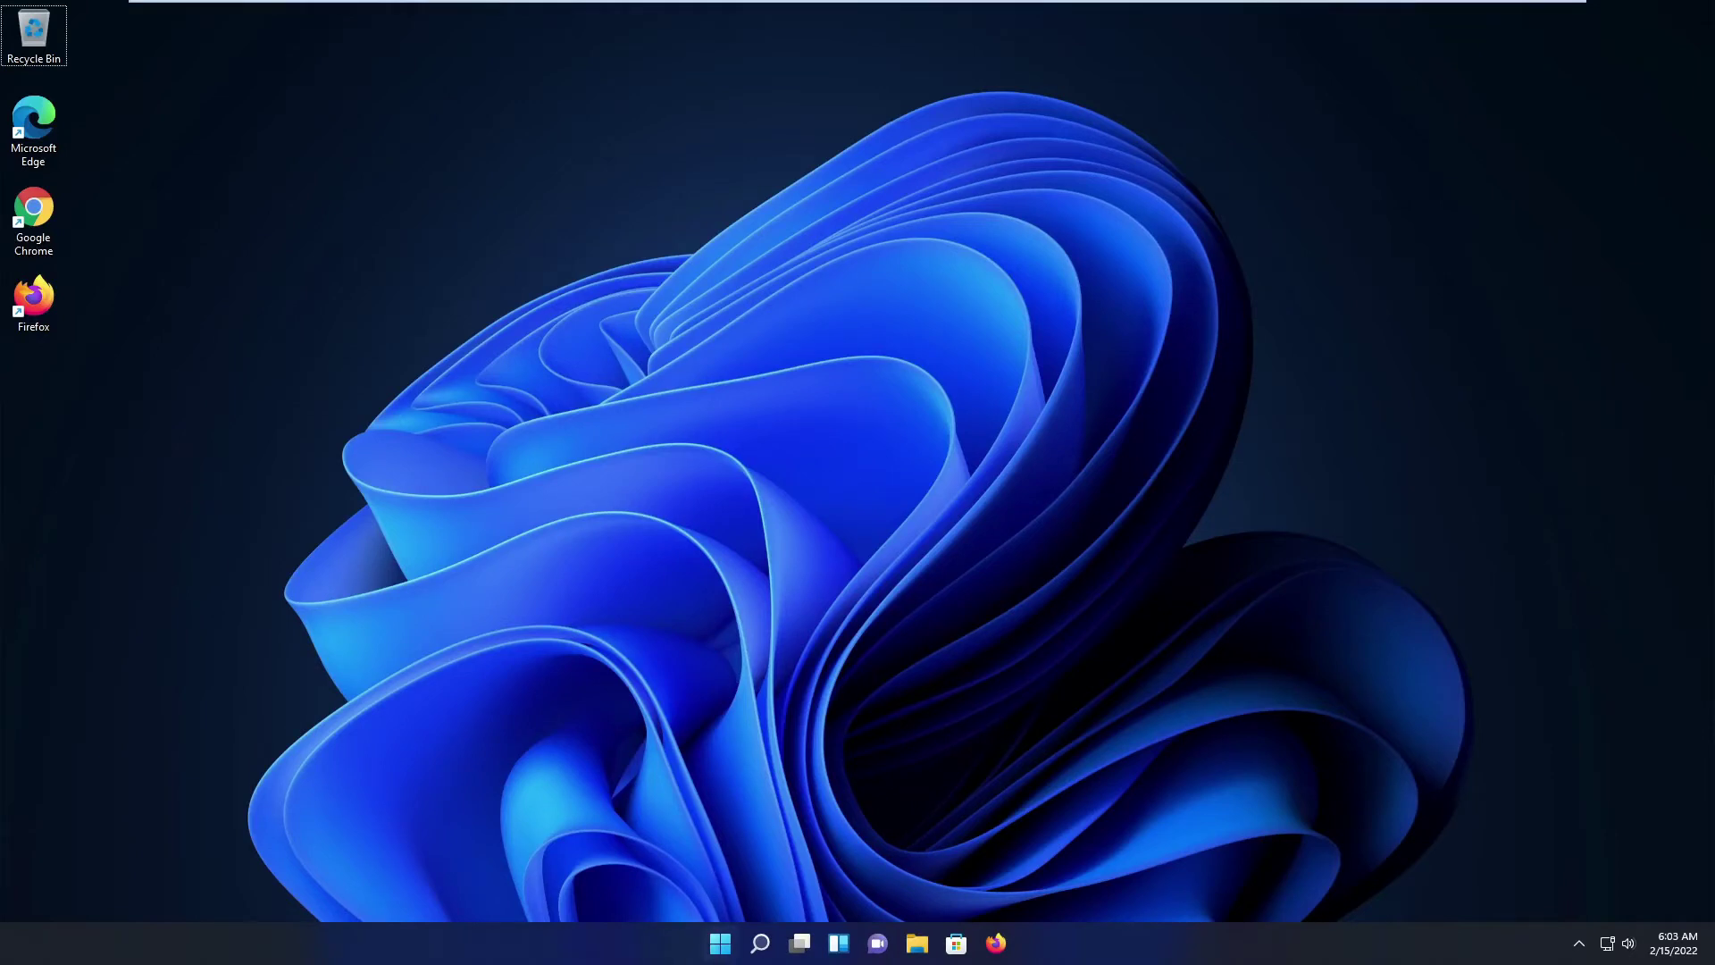
Step: Search for "gpedit", open the Local Group Policy Editor, maximize it and widen the console tree
left_click(717, 948)
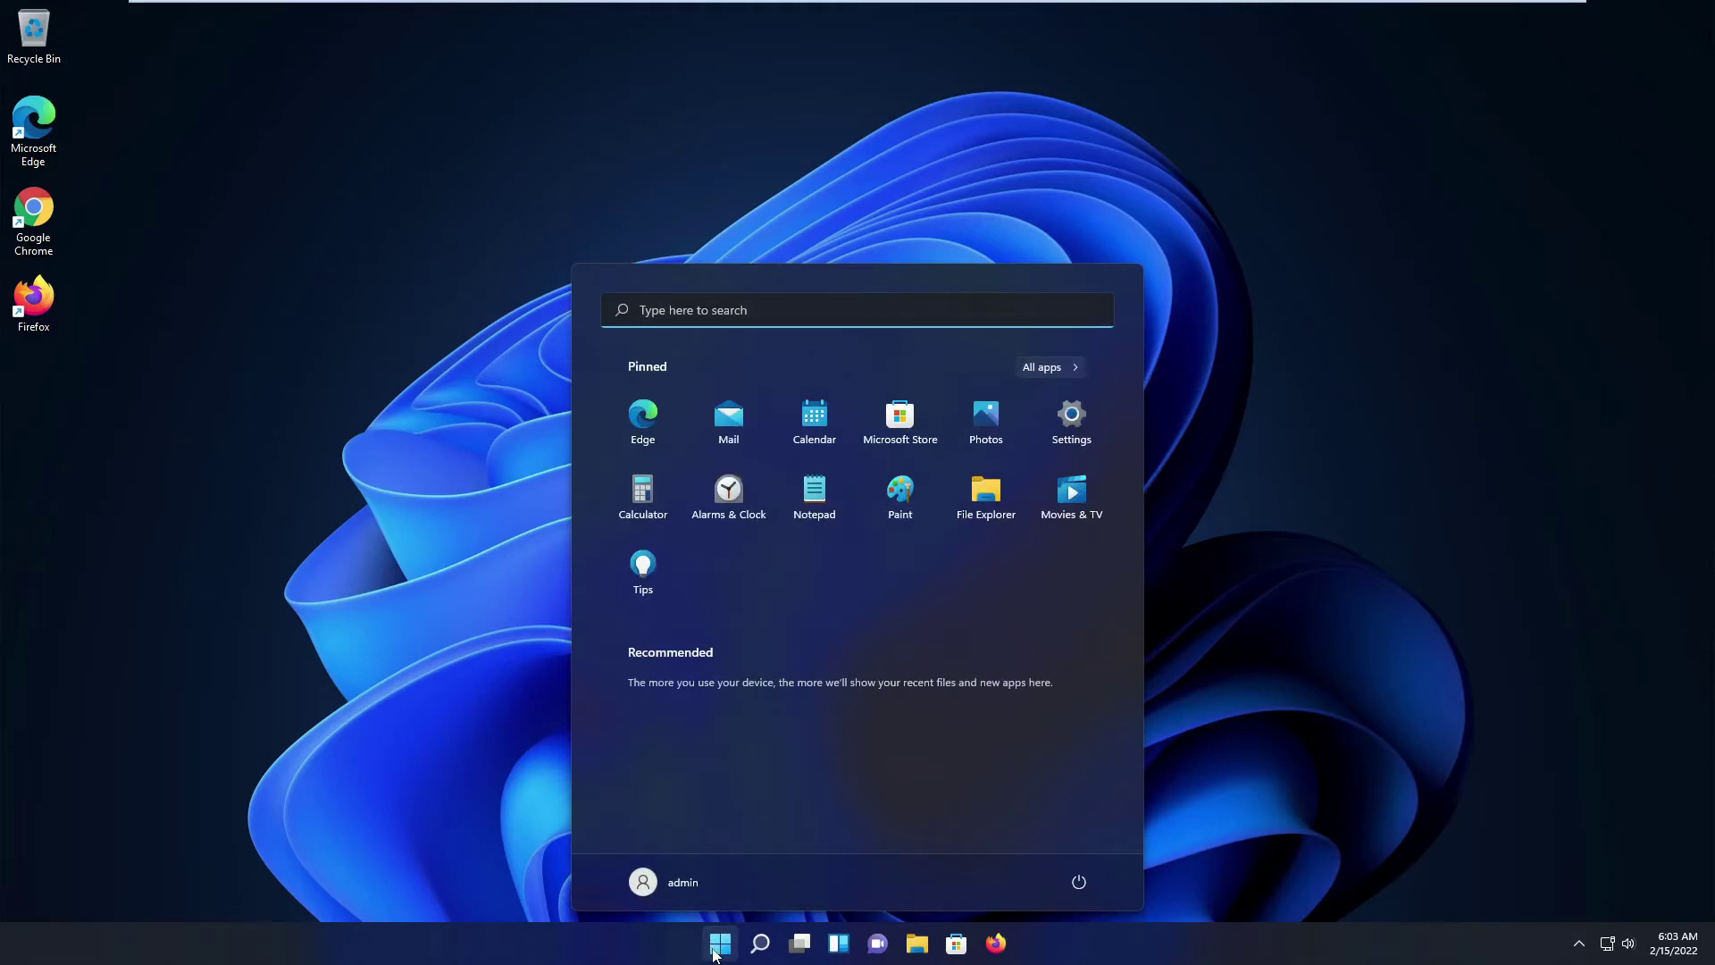
type("g")
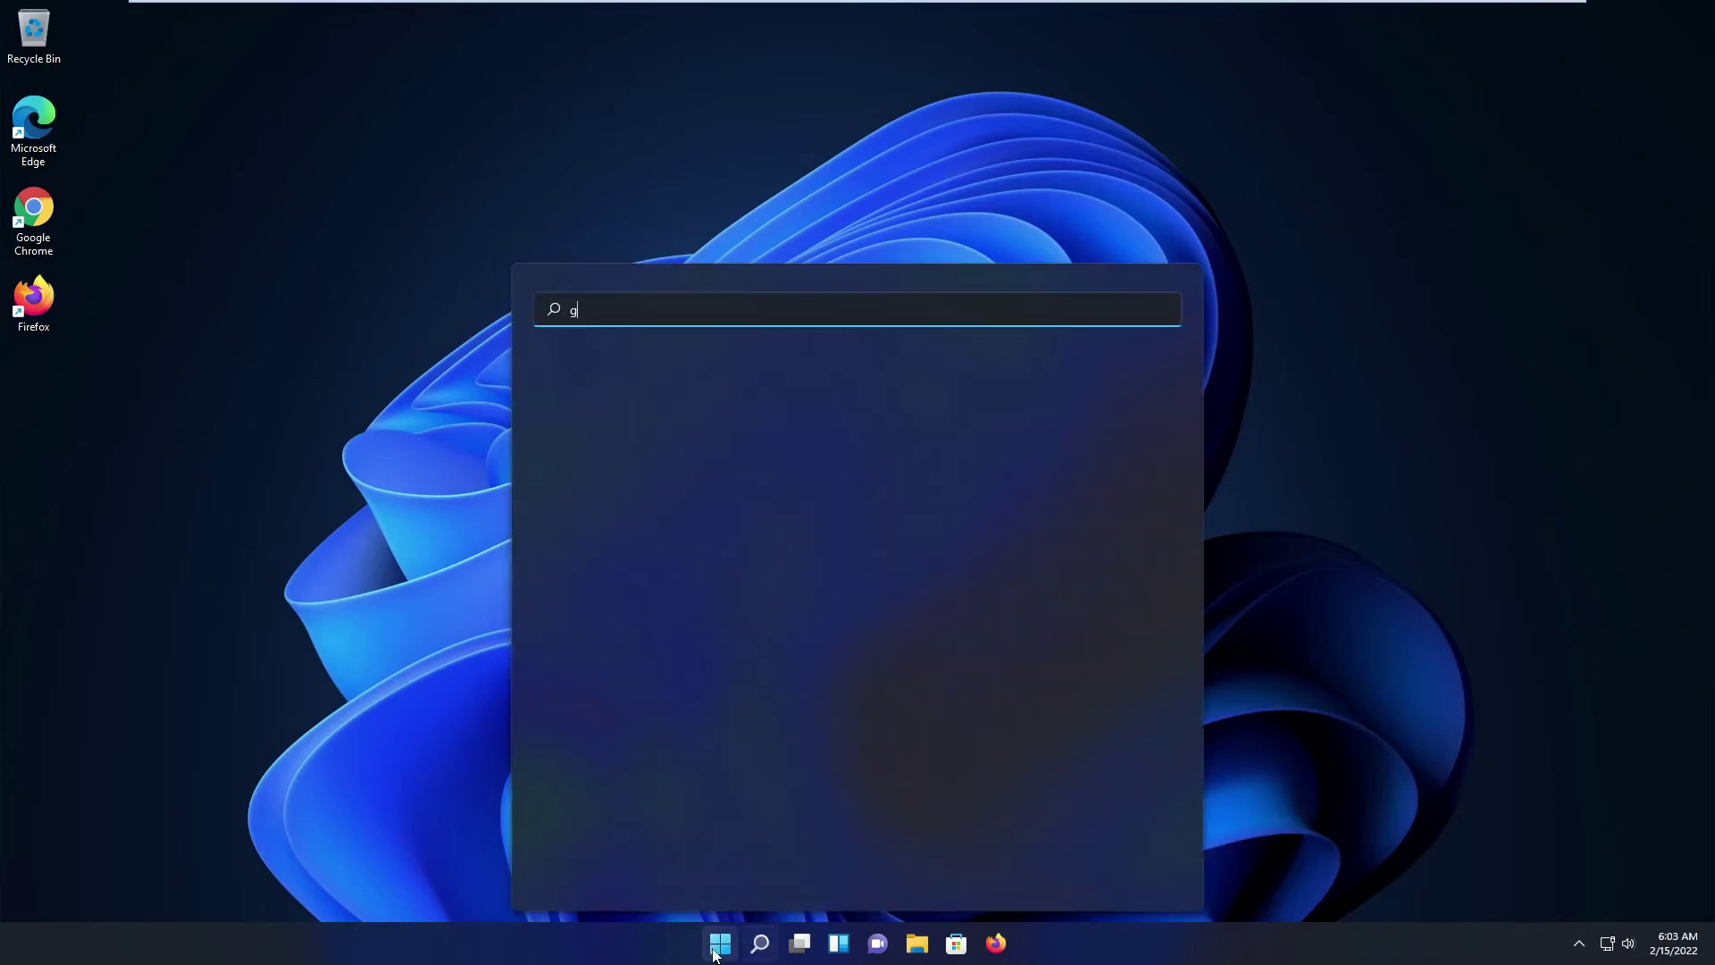
type("pedit")
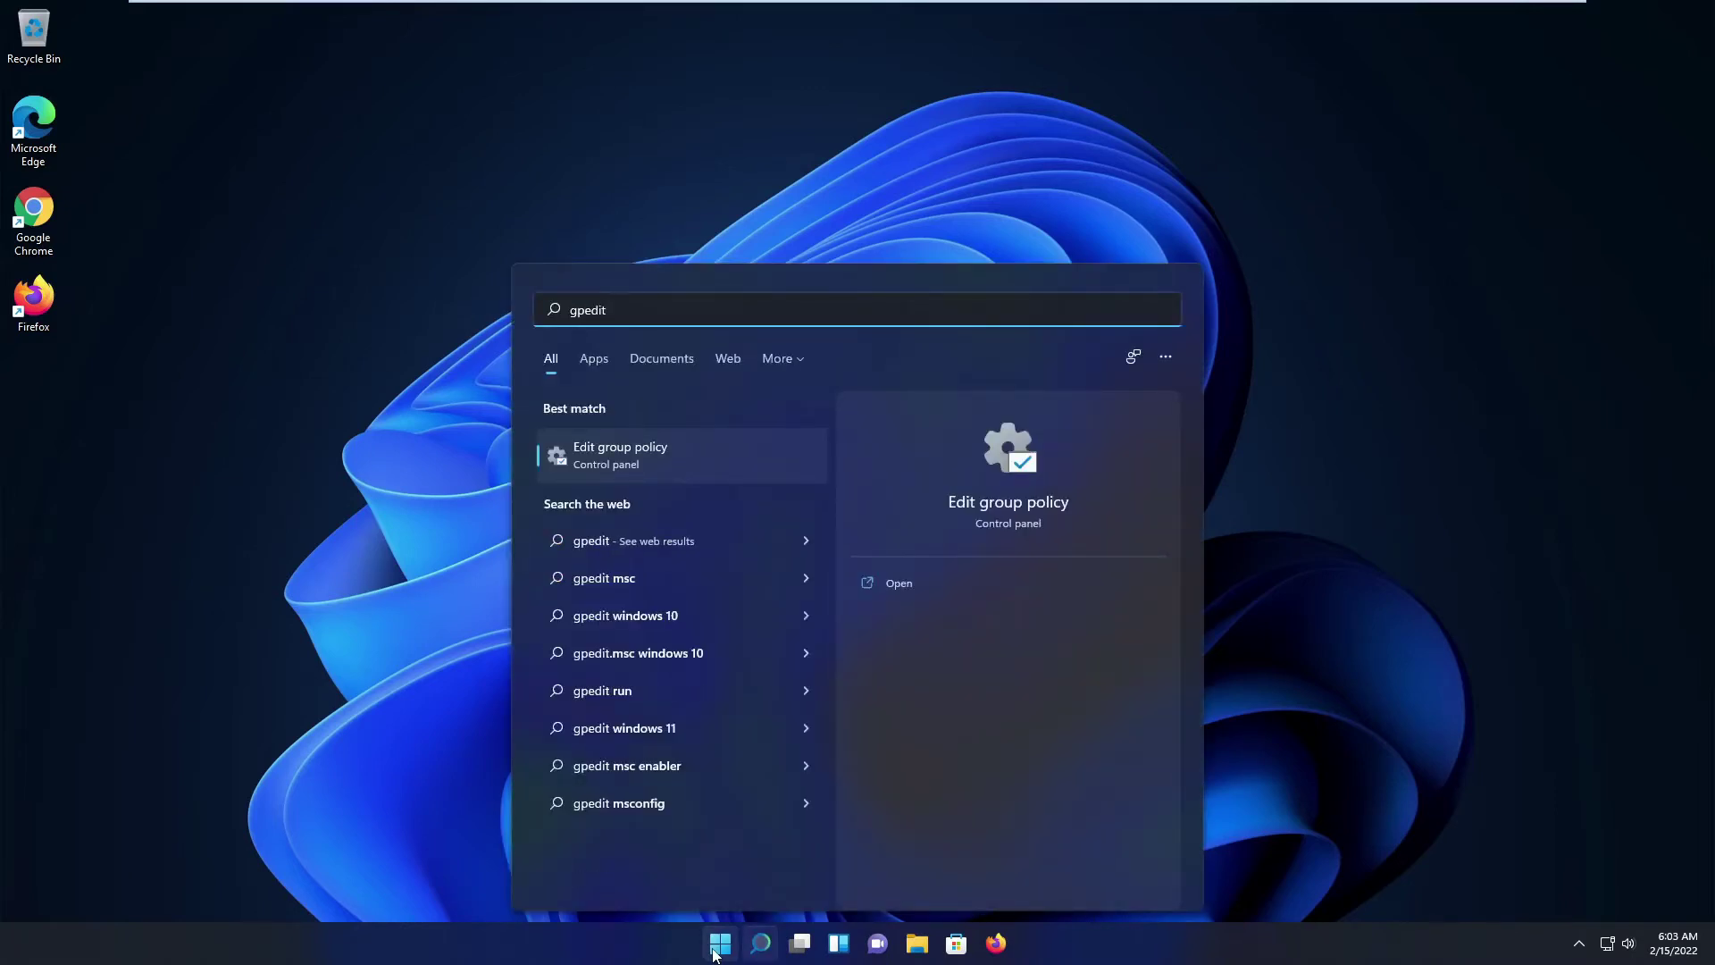
left_click(987, 514)
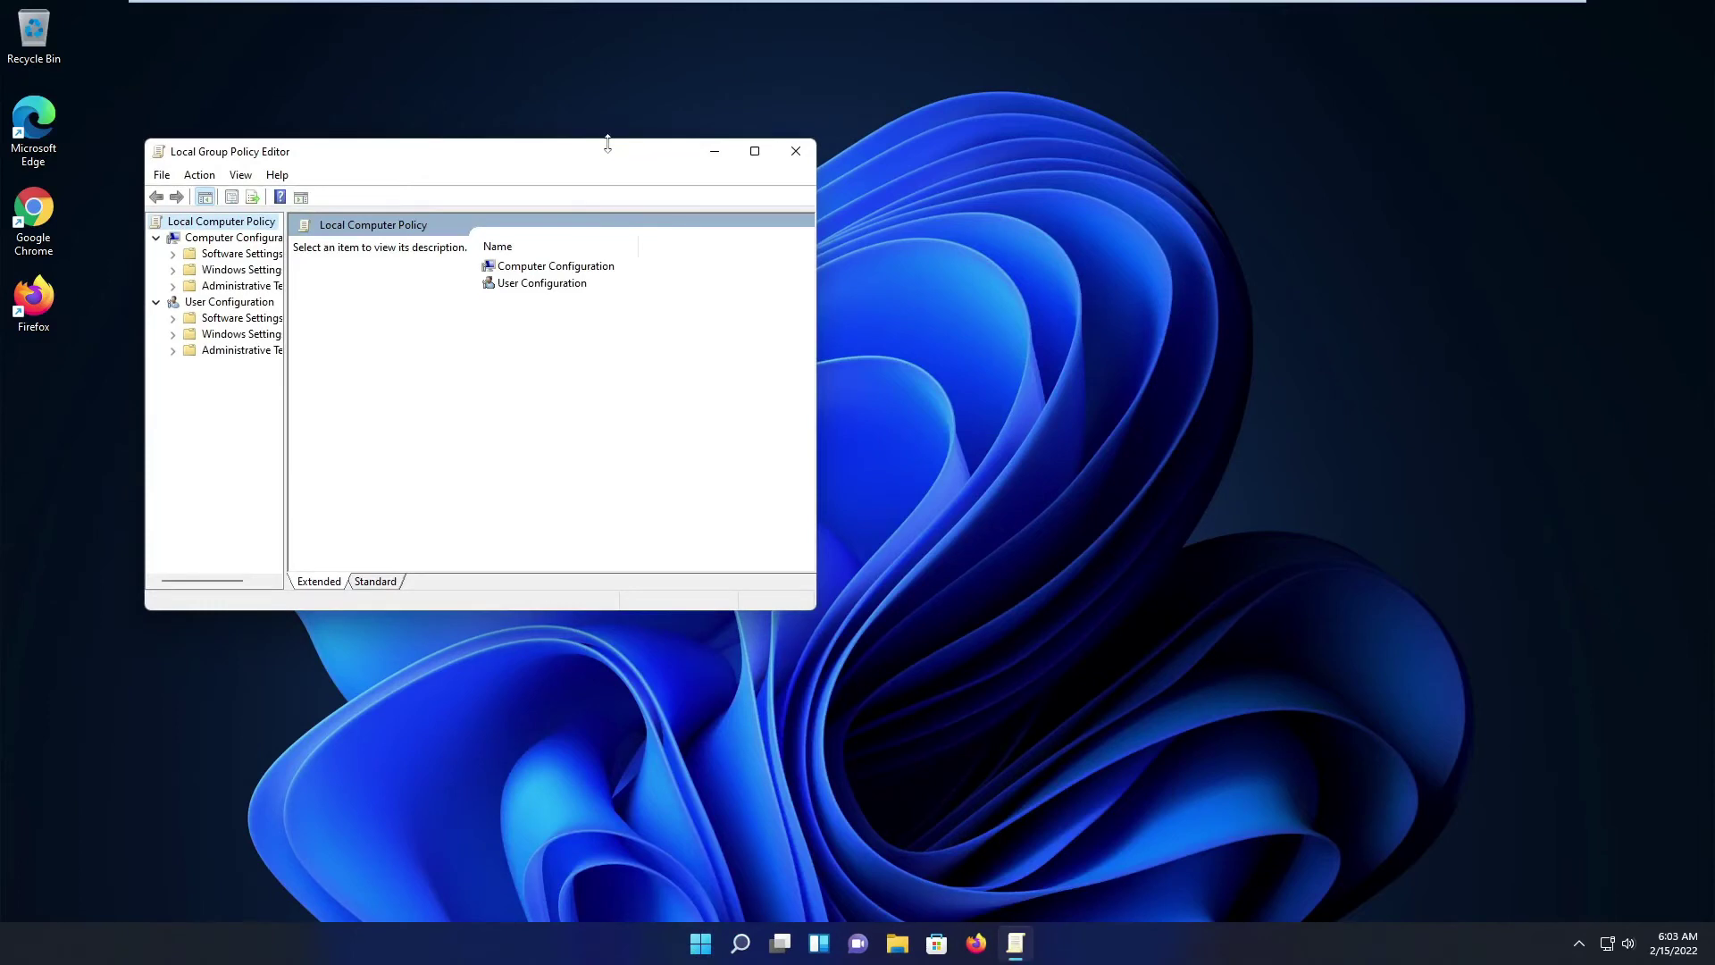
double_click(604, 162)
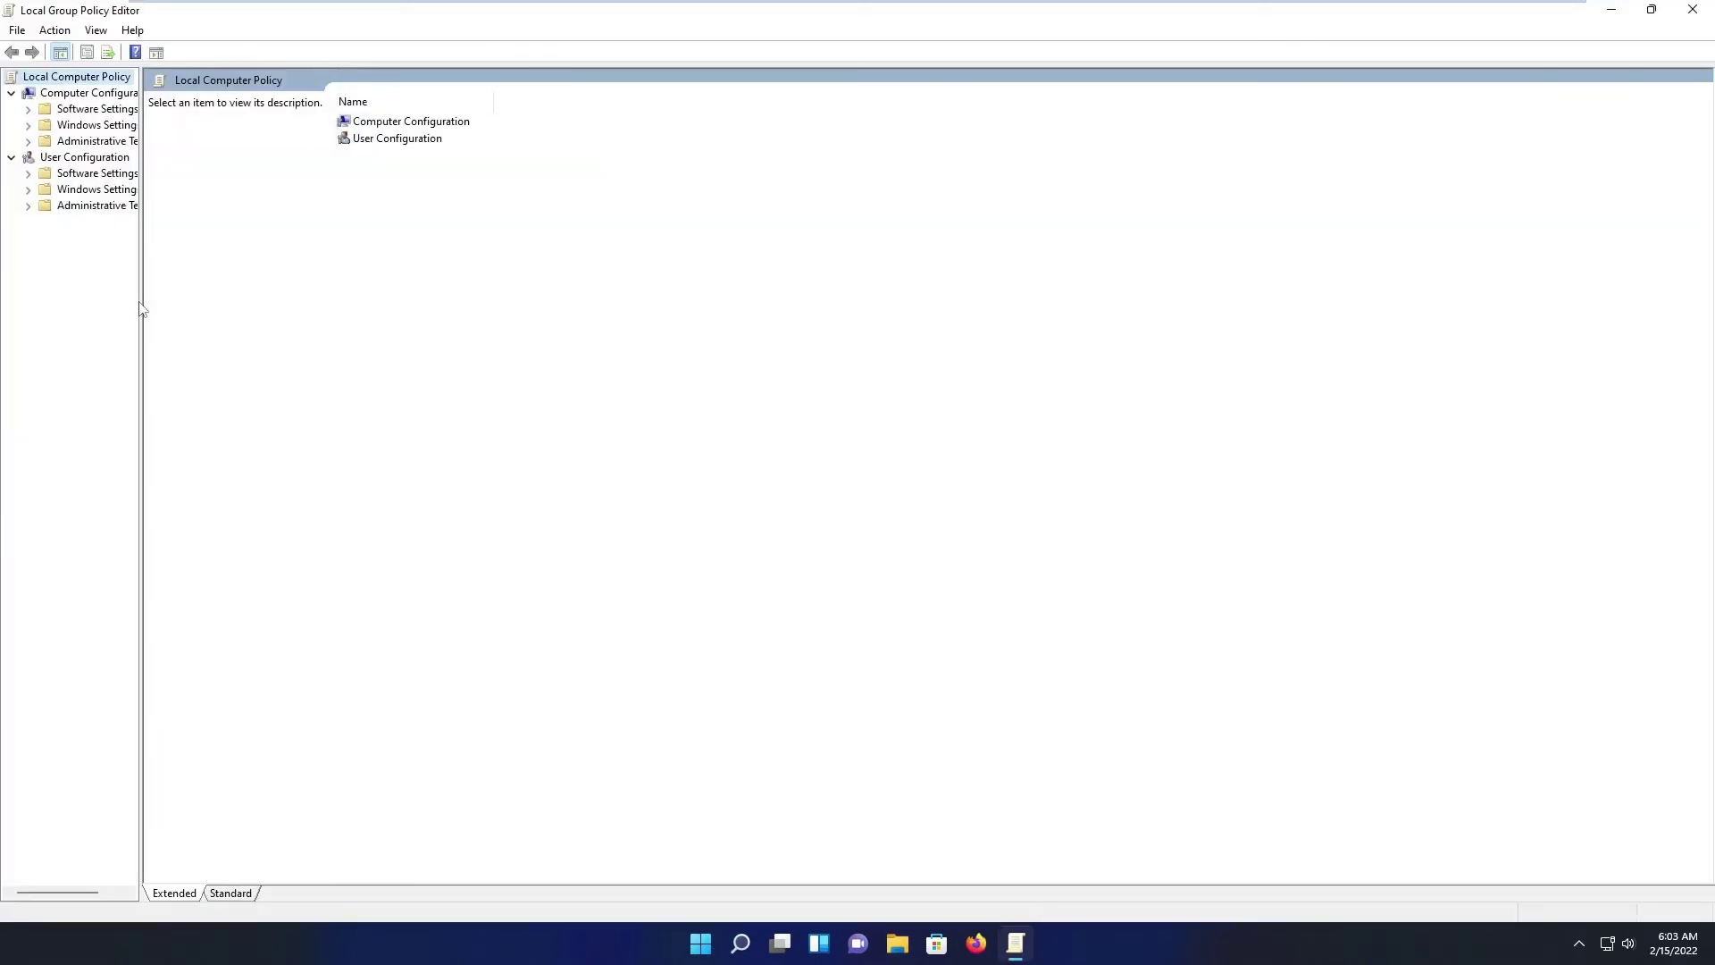
left_click_drag(139, 301, 612, 368)
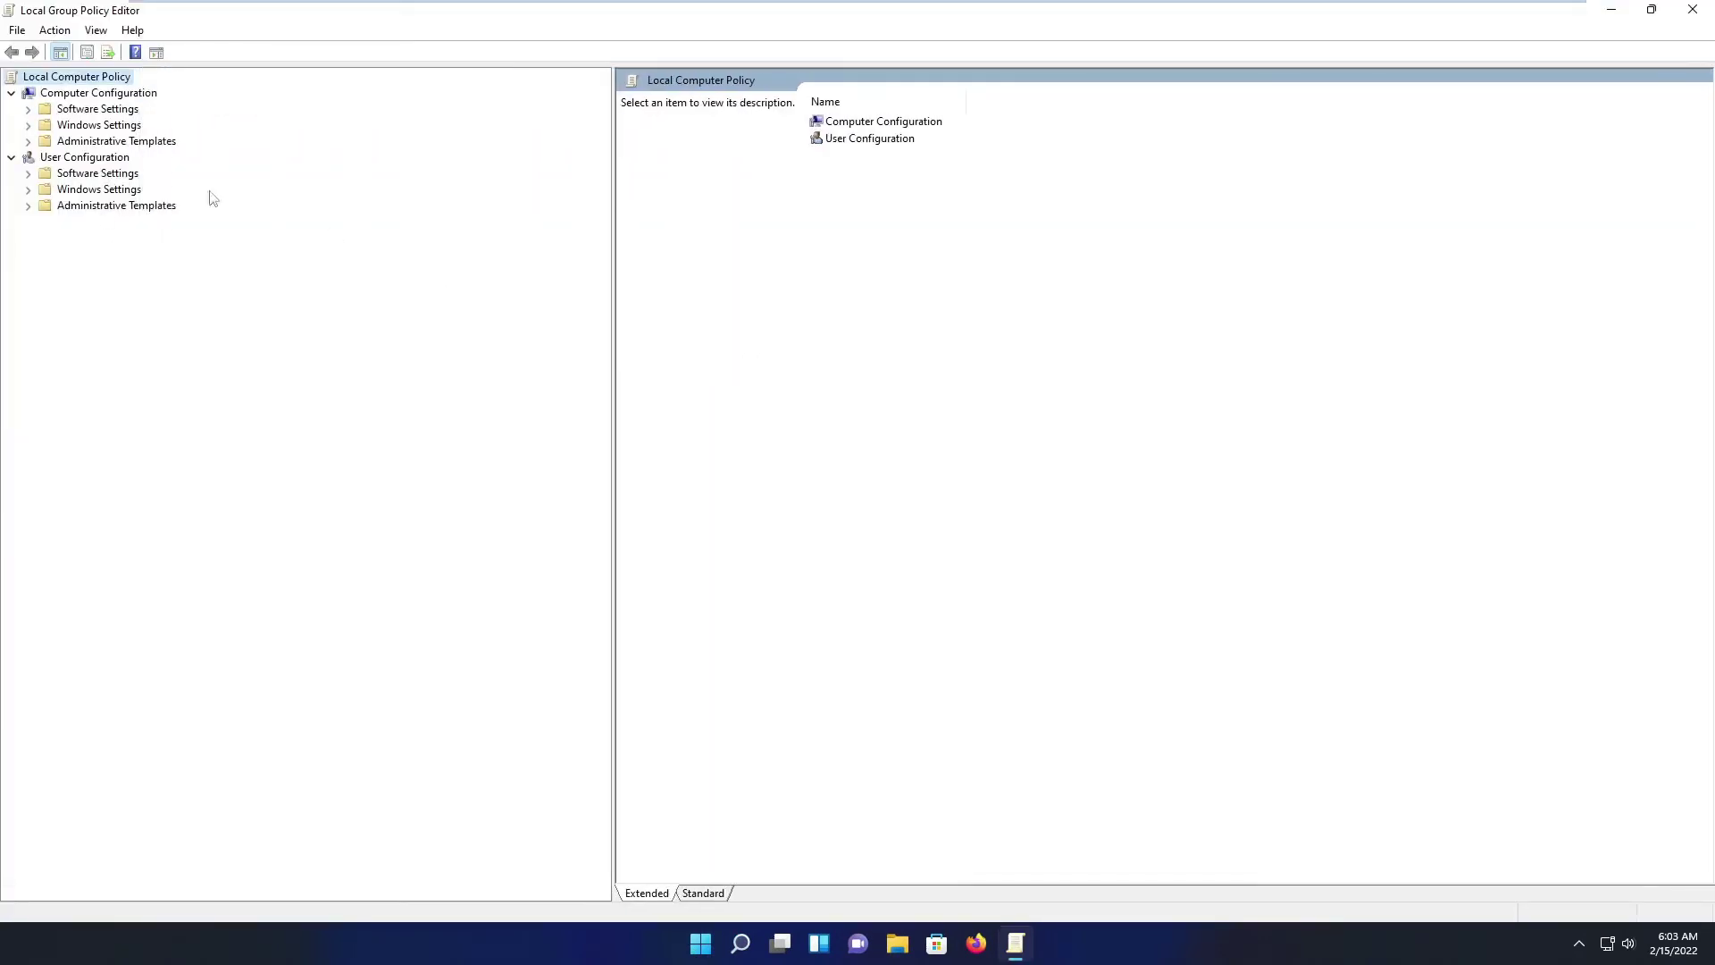
Step: Open the Data Collection and Preview Builds policies under Computer Configuration, Administrative Templates, Windows Components
left_click(28, 141)
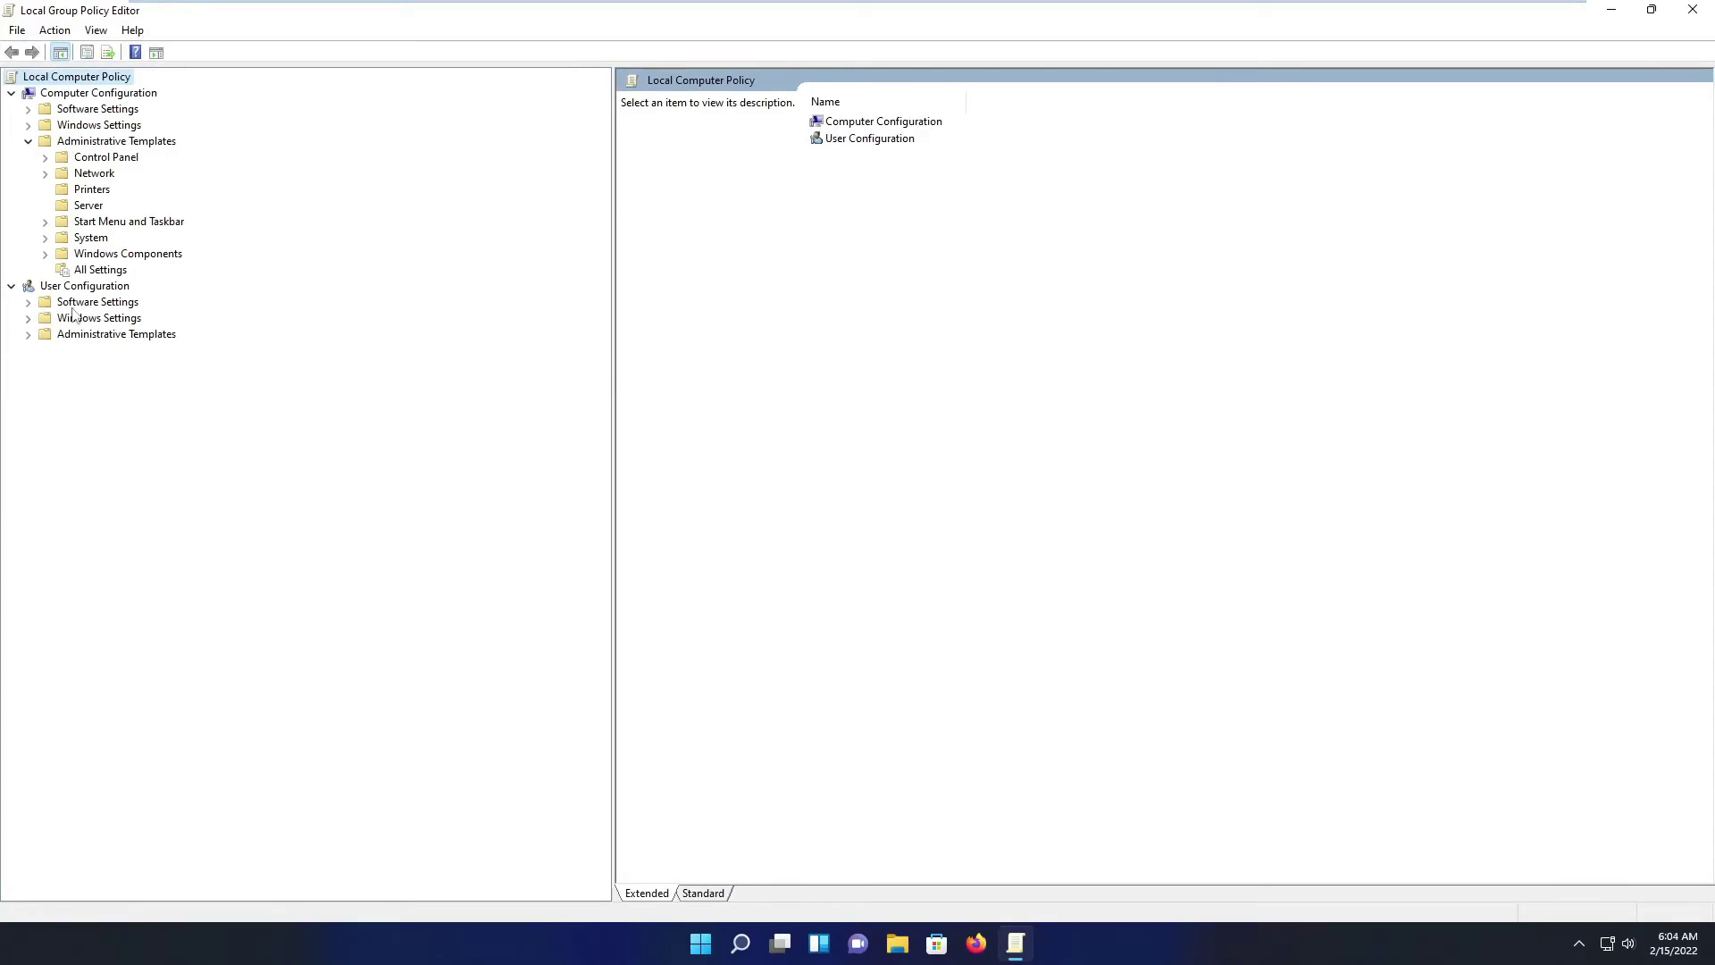
left_click(44, 255)
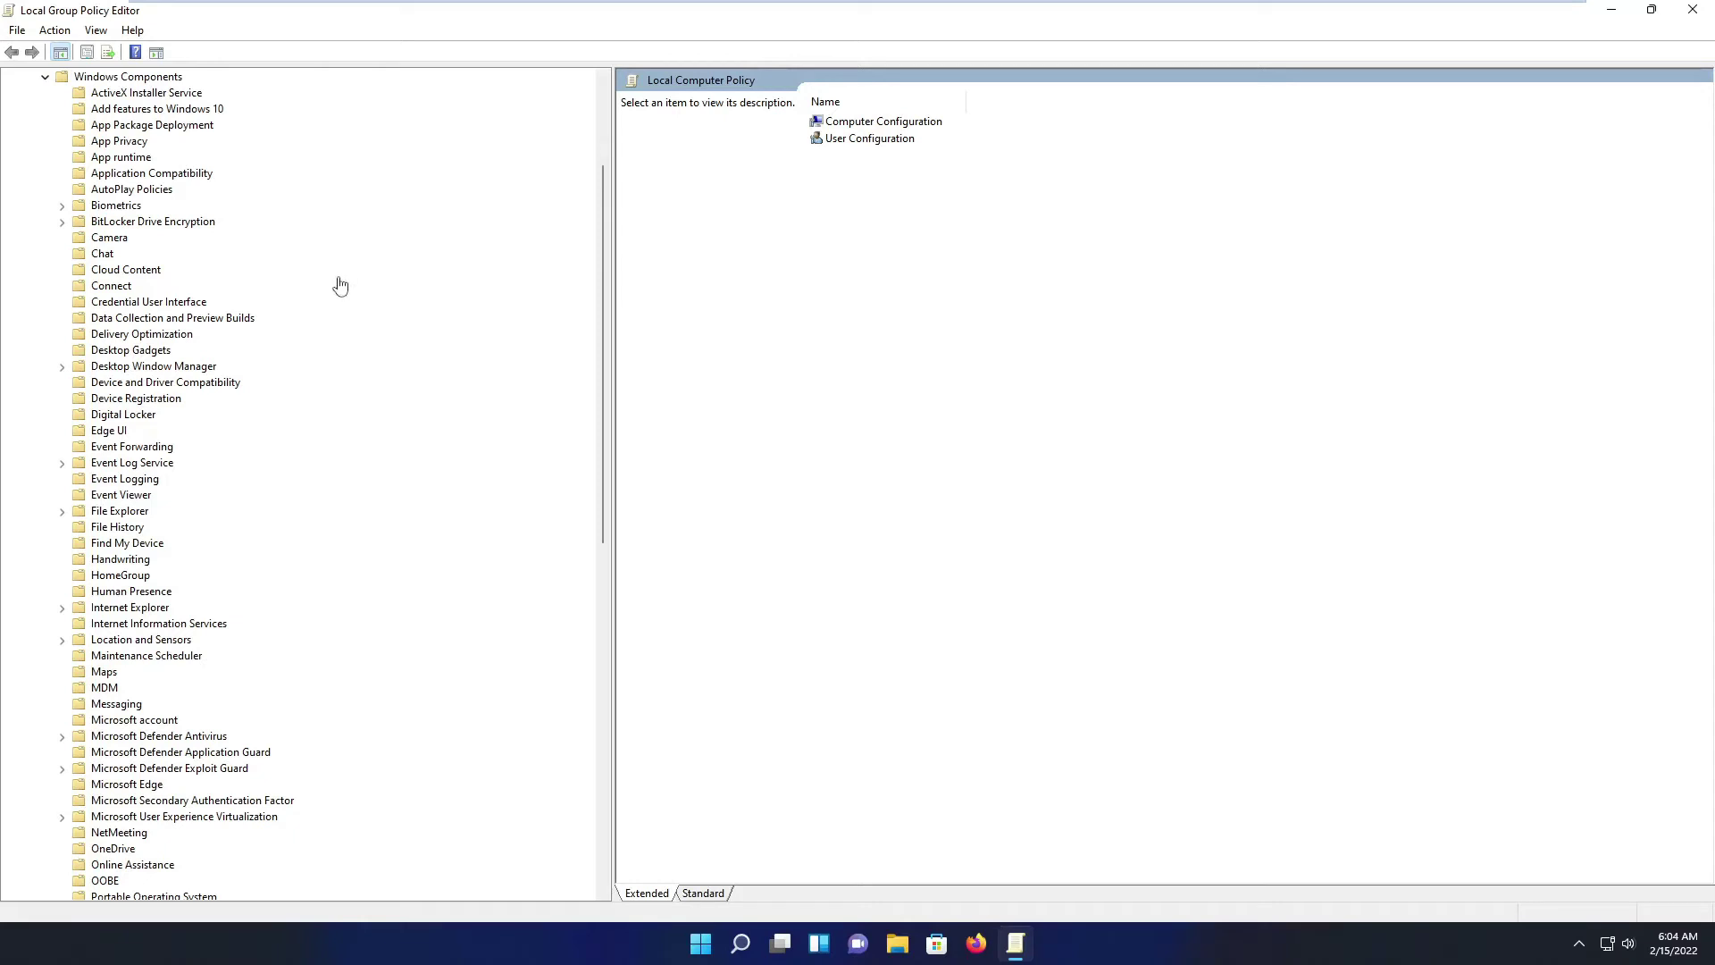
left_click(170, 319)
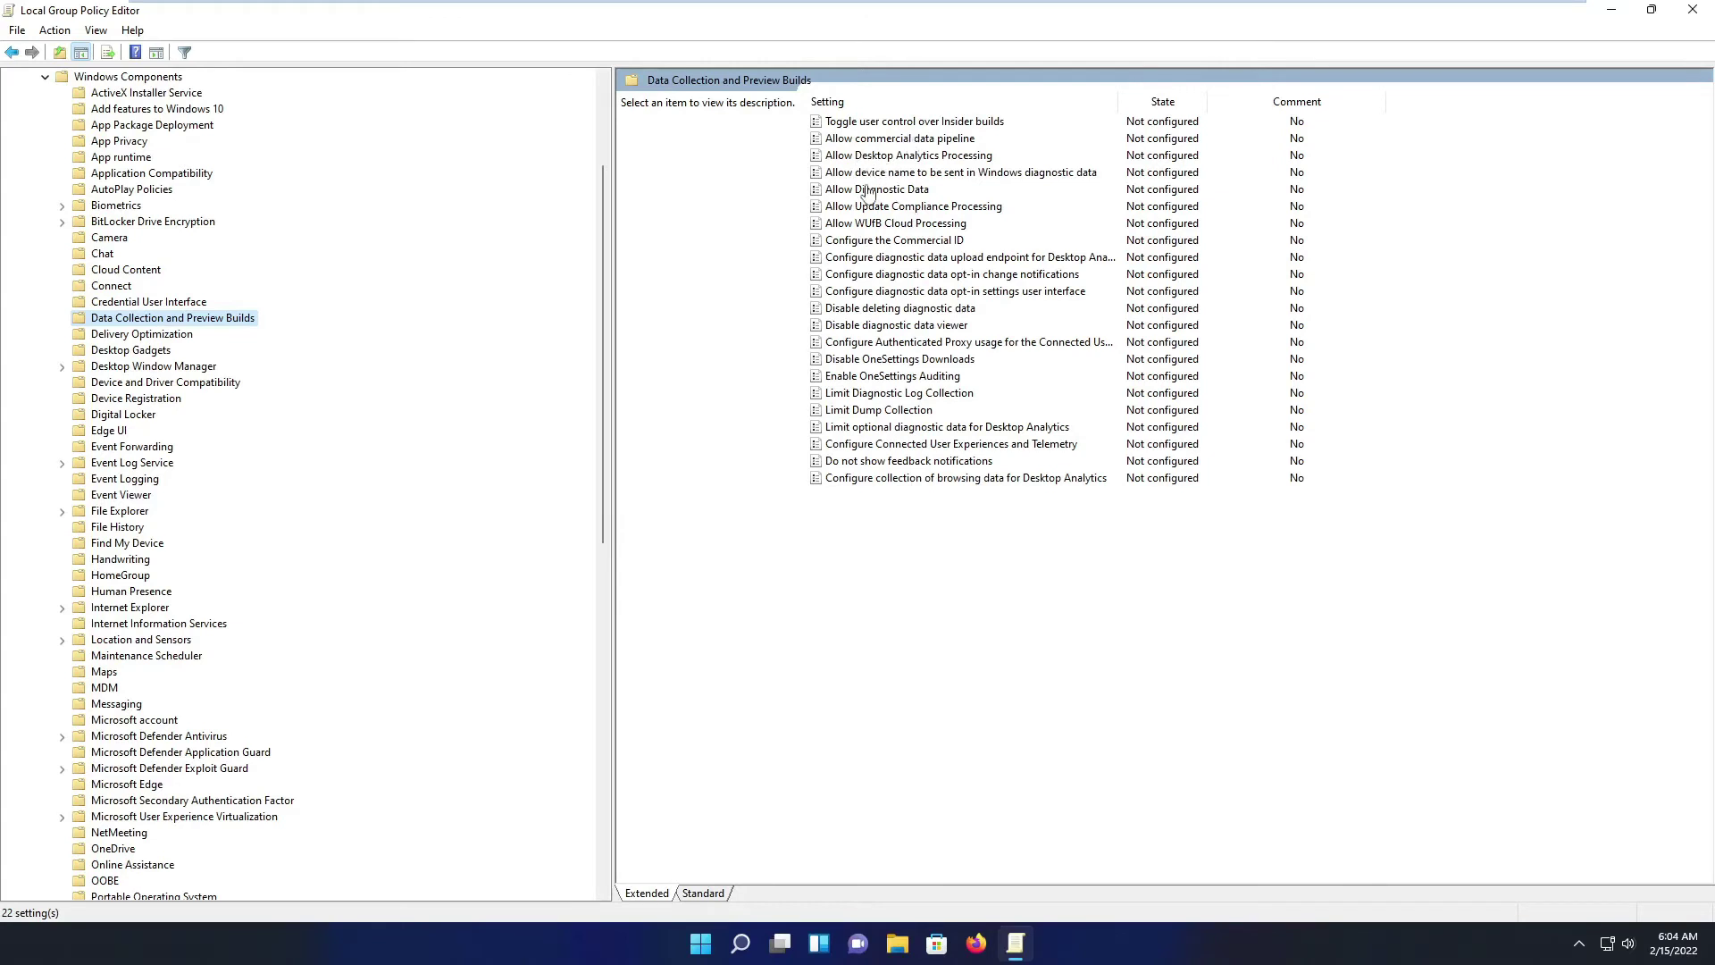
Step: Set the Allow Diagnostic Data policy to Disabled, apply it and close its settings window
left_click(929, 195)
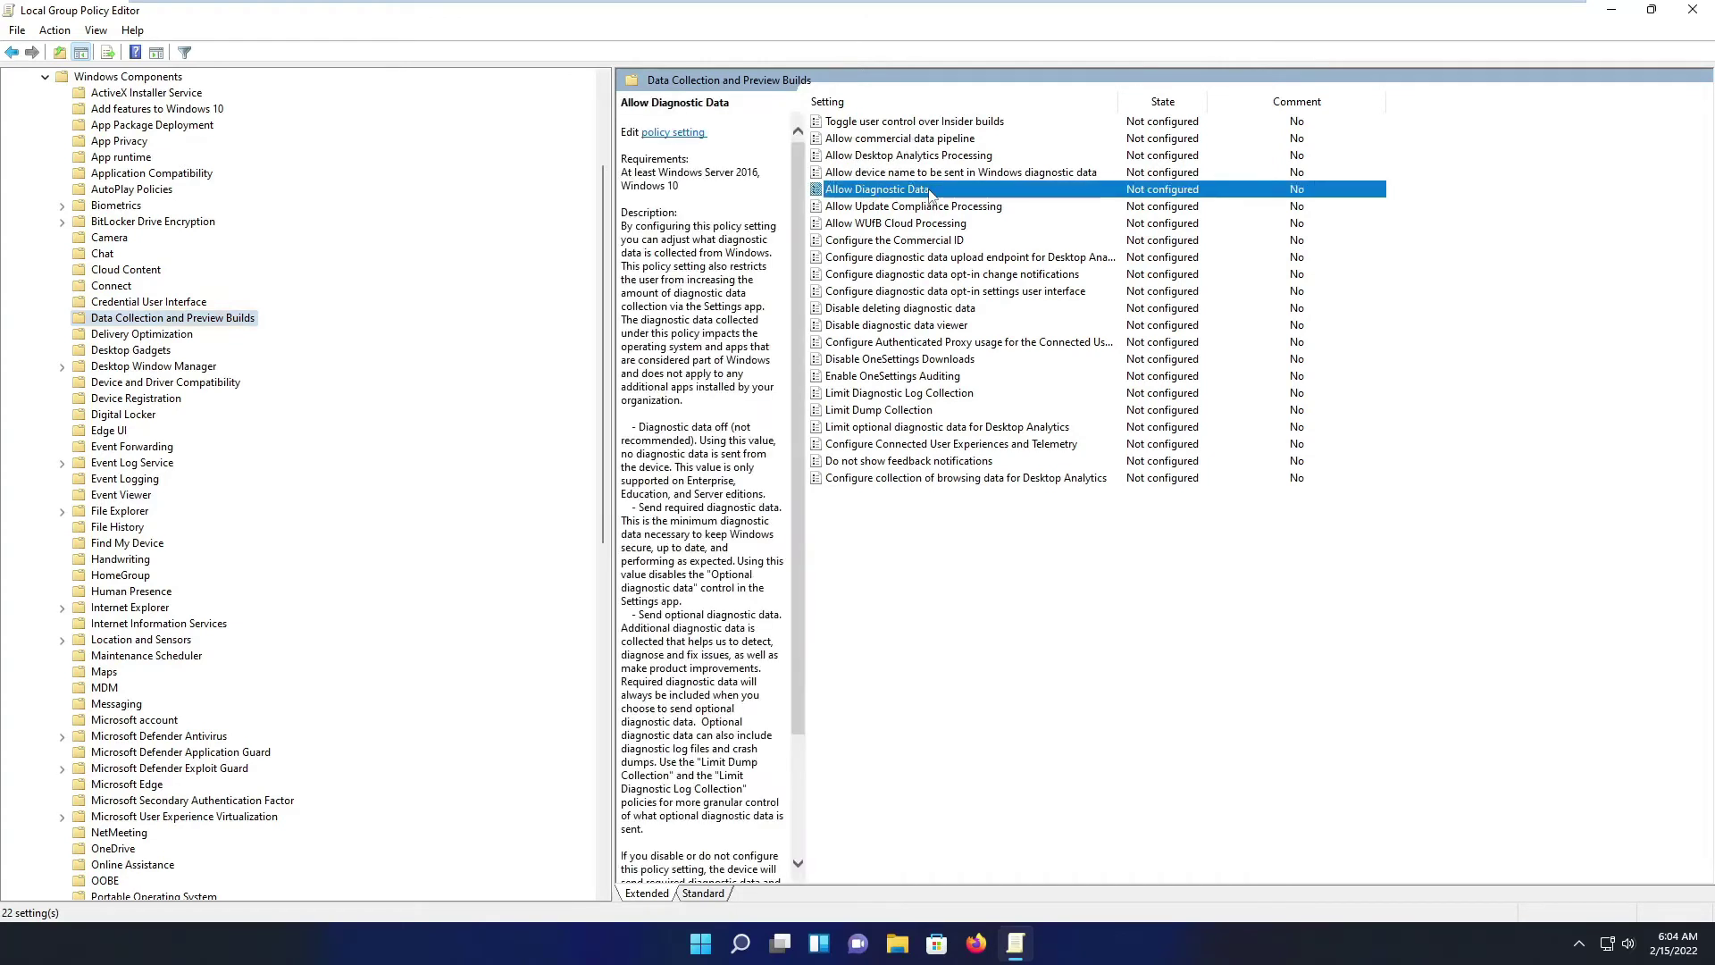
double_click(930, 192)
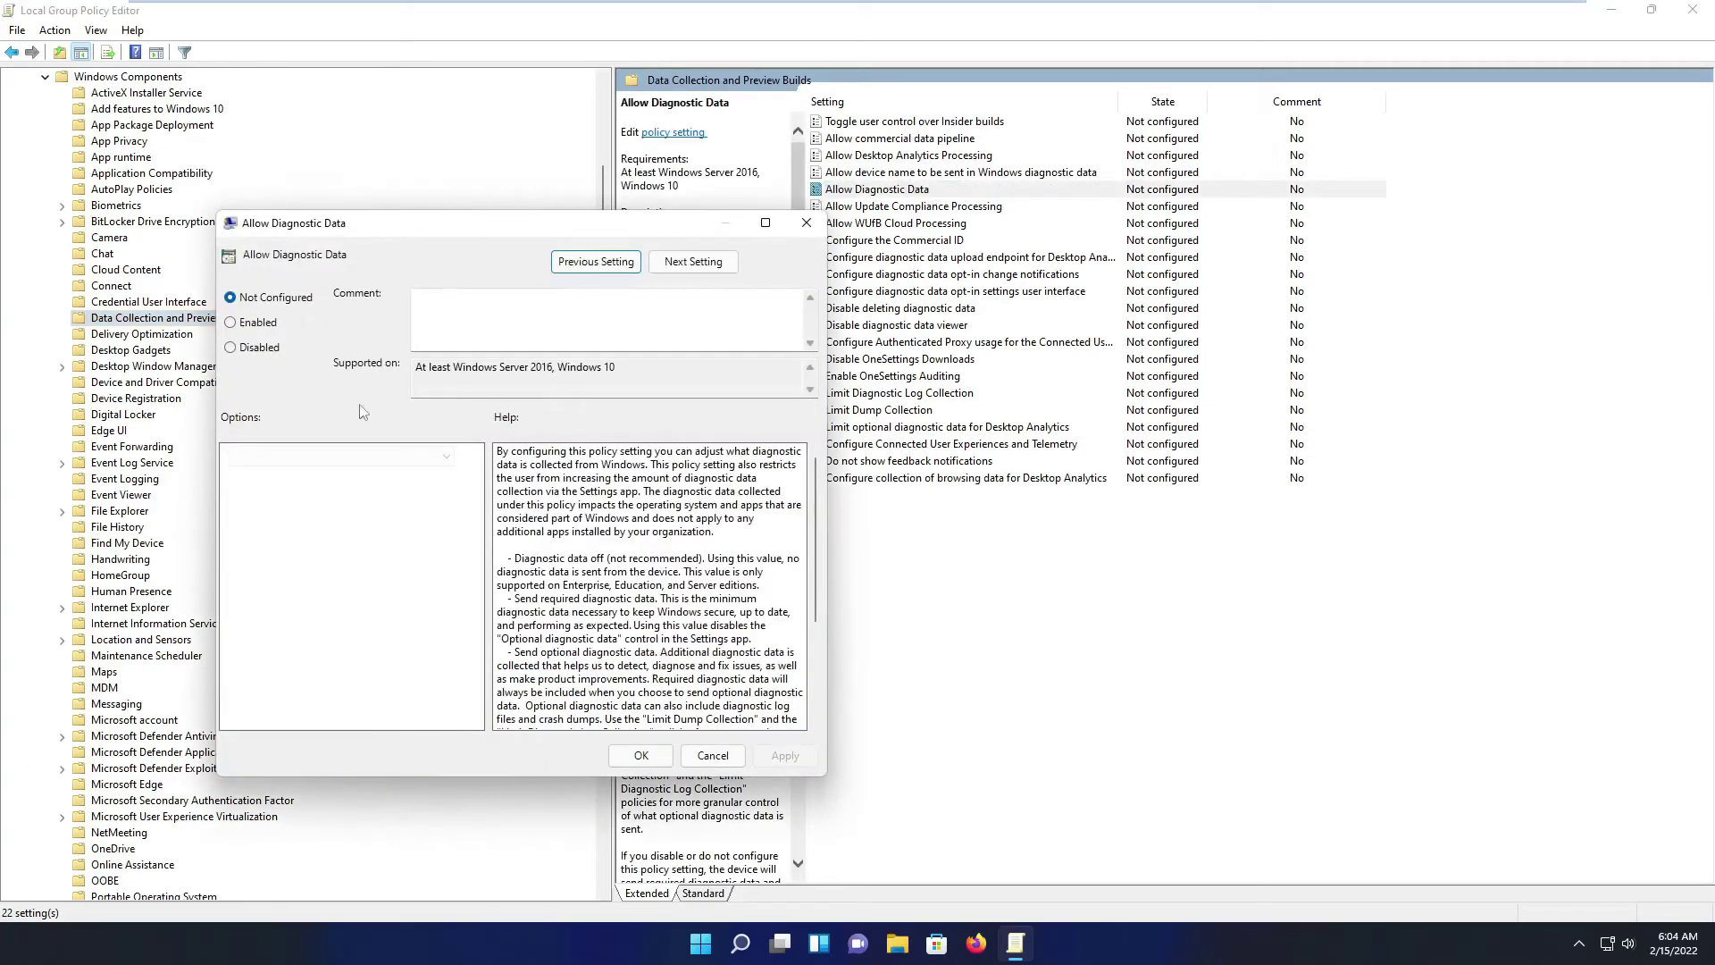
left_click(230, 347)
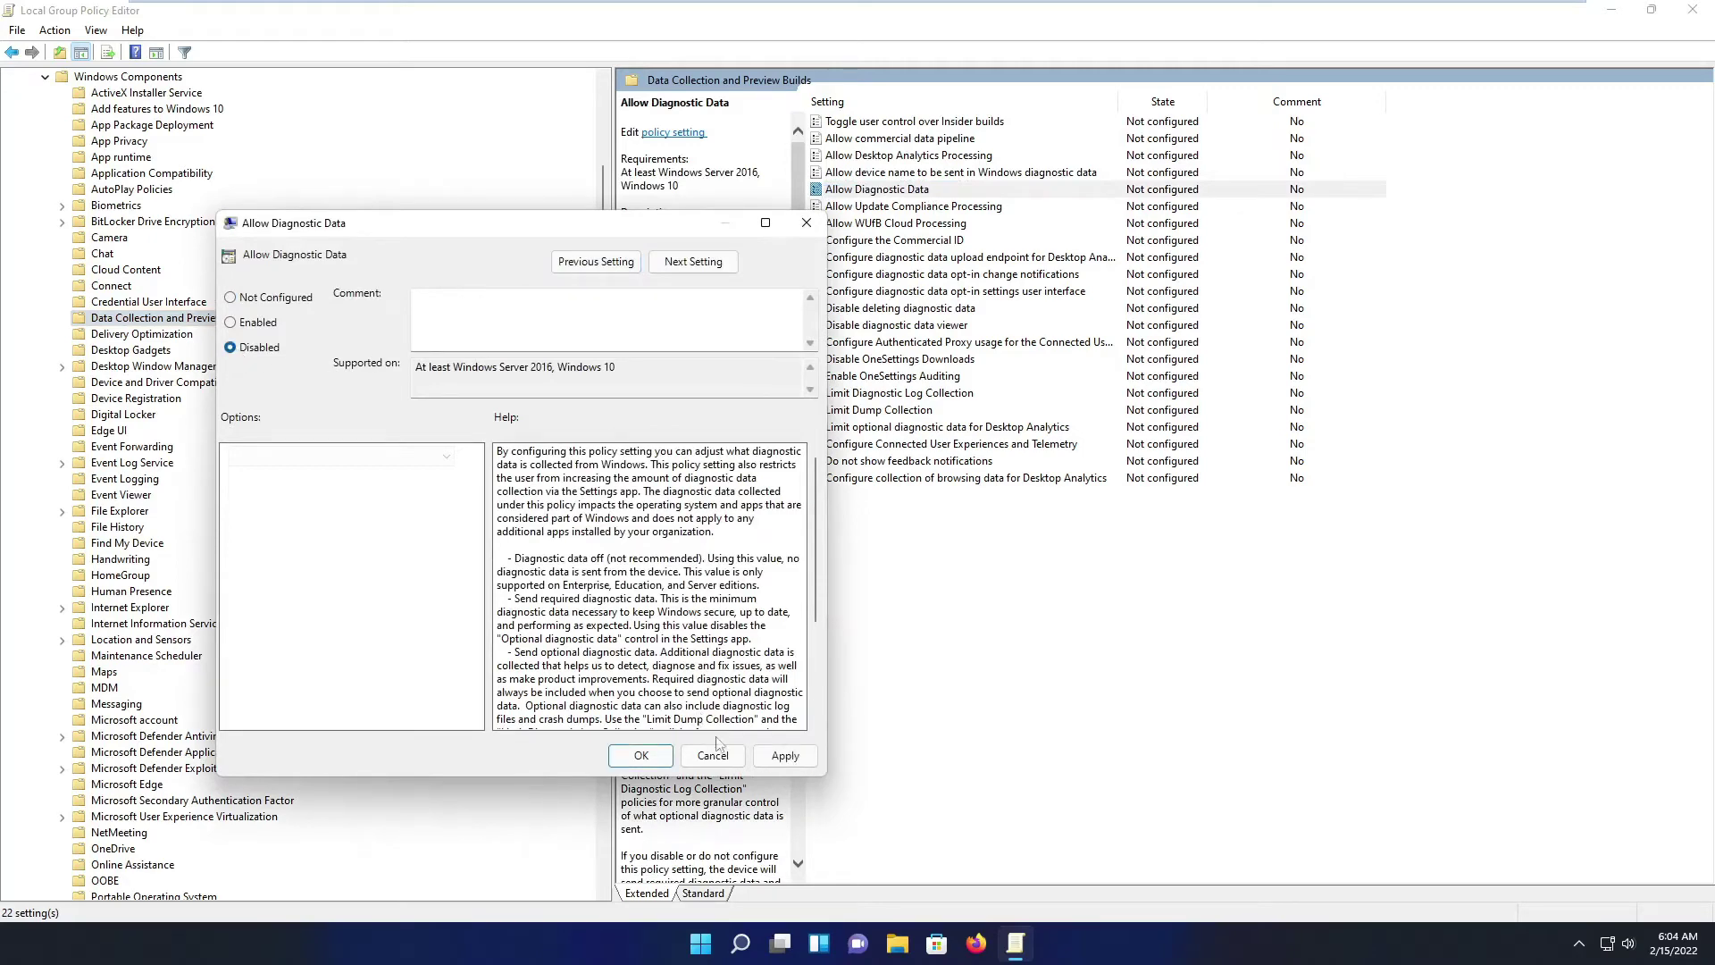
left_click(774, 756)
left_click(806, 222)
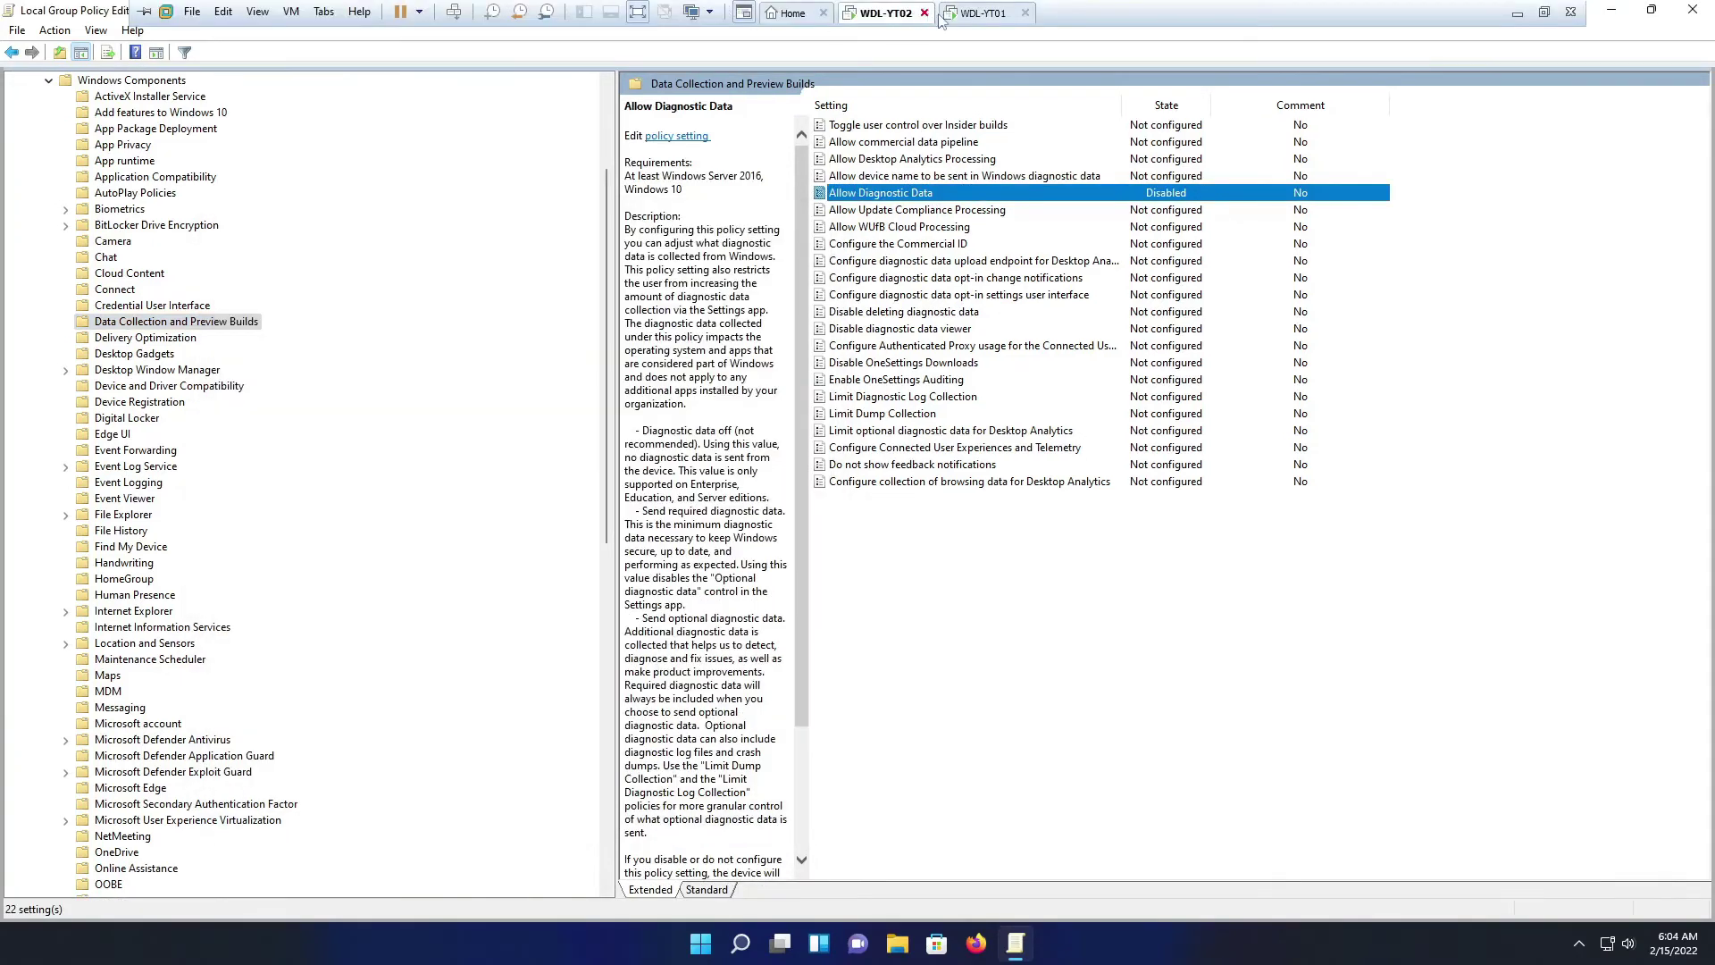
Step: Switch to the WDL-YT01 virtual machine, search for "gpedit" and open the Local Group Policy Editor maximized
left_click(975, 14)
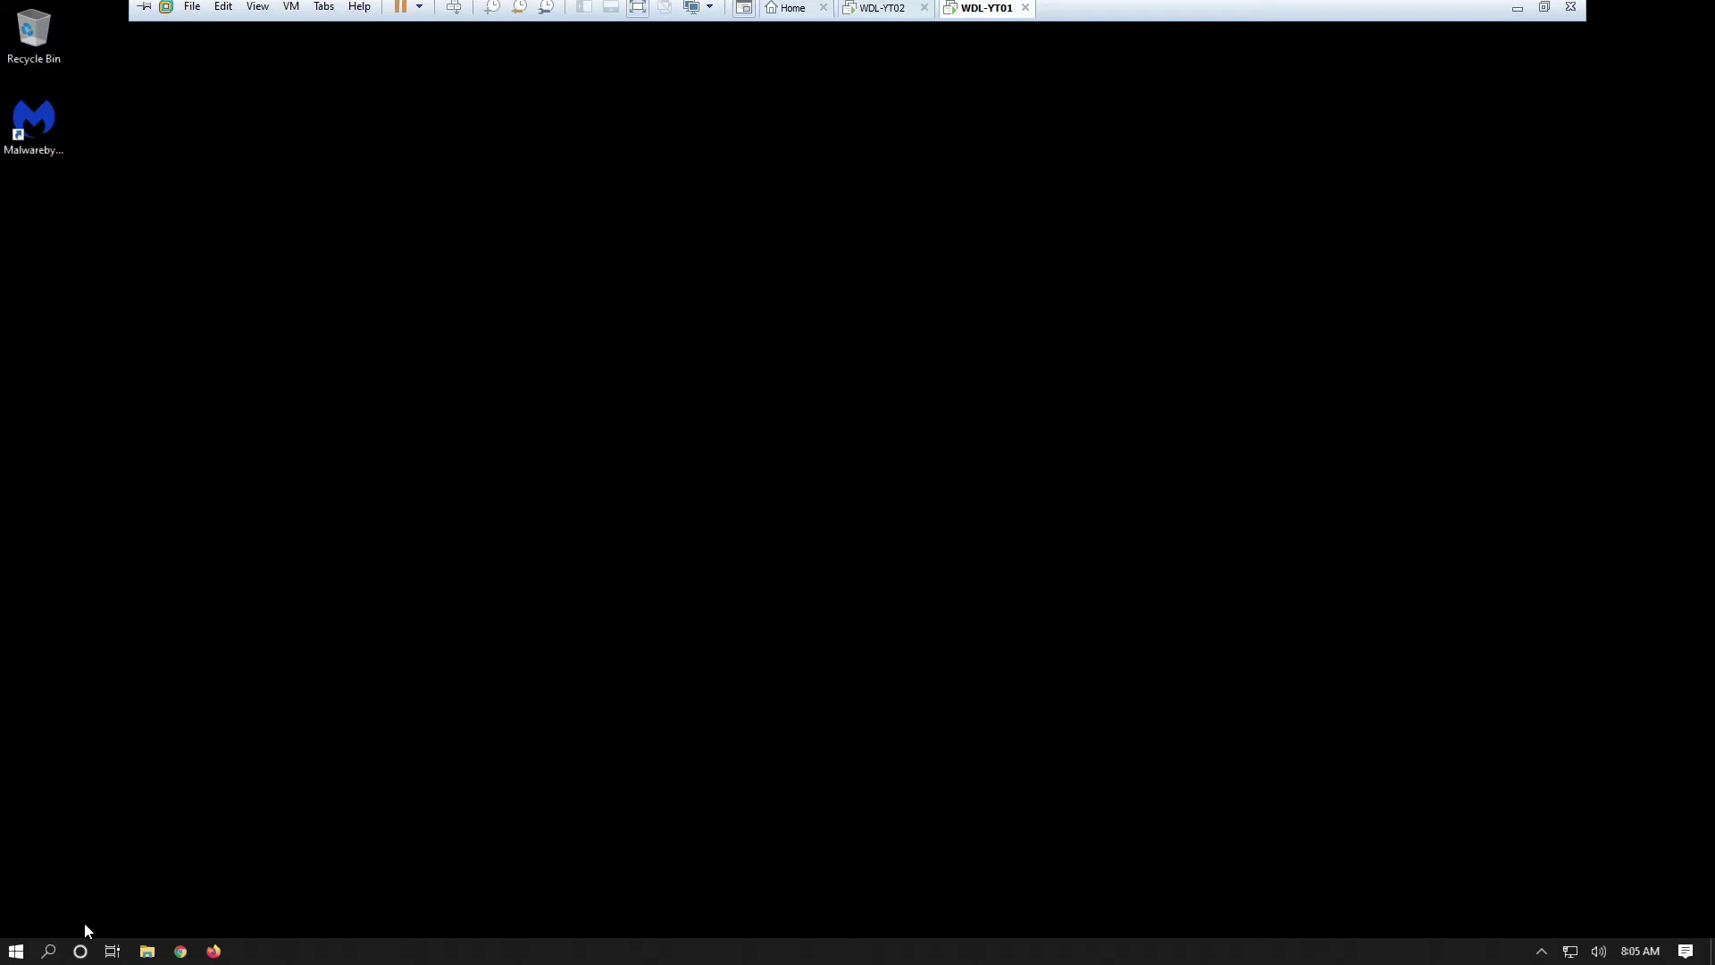
left_click(27, 956)
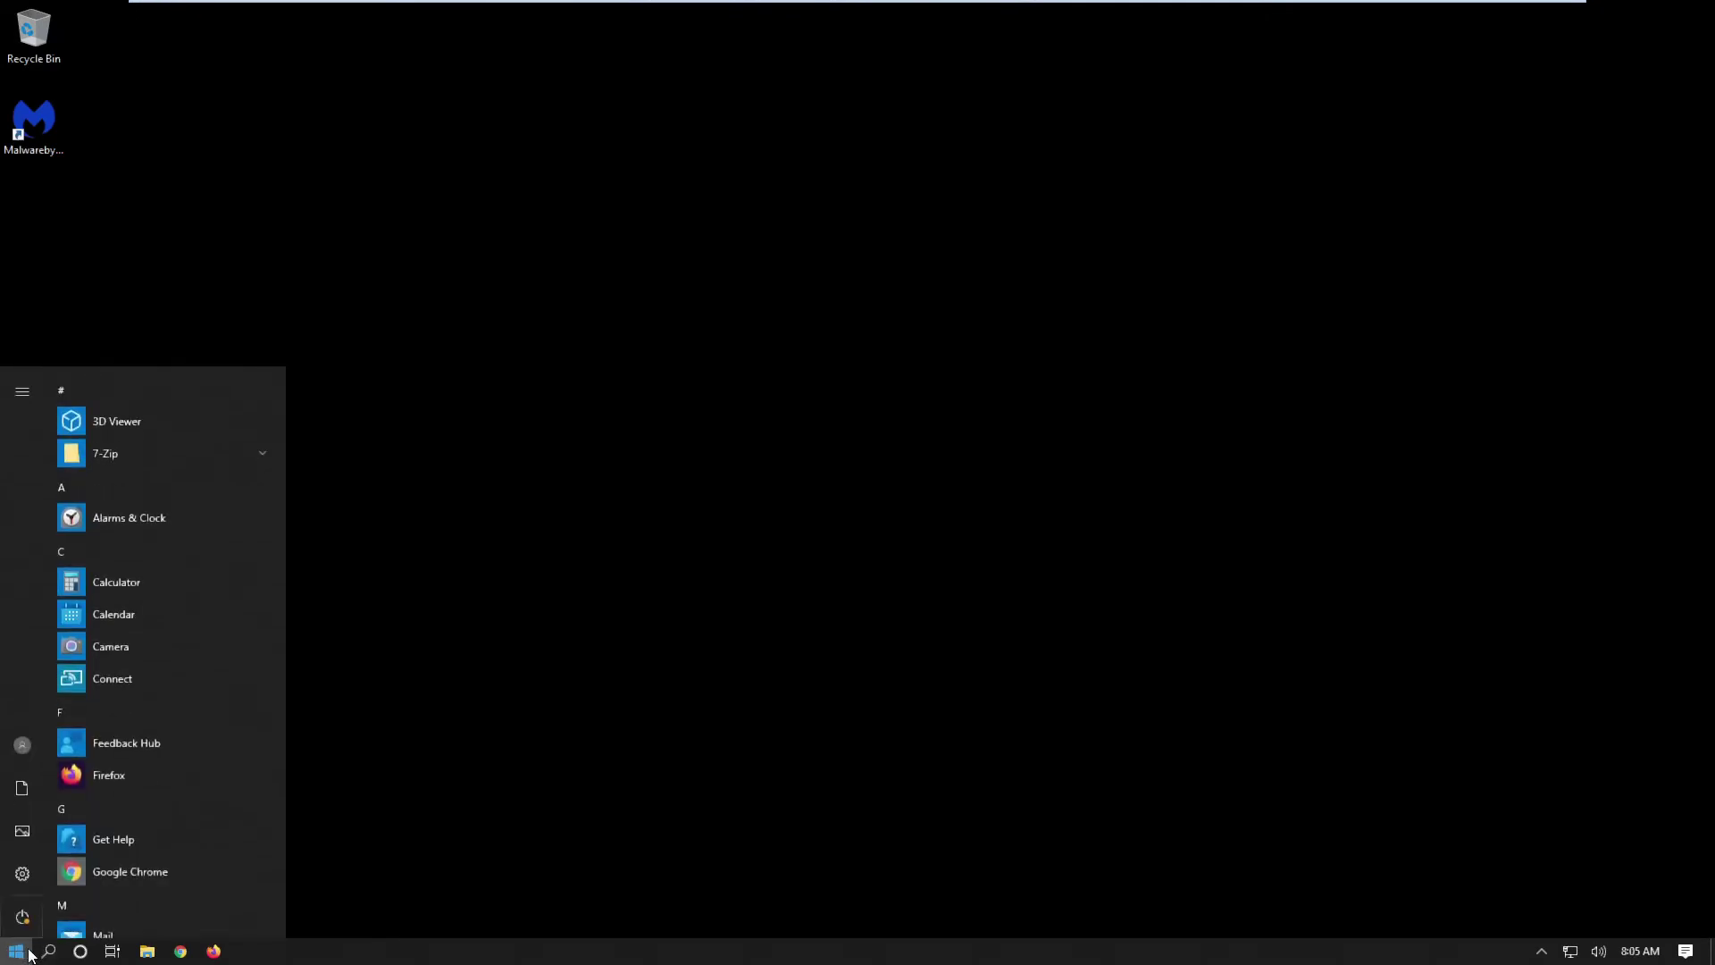
type("gpedit")
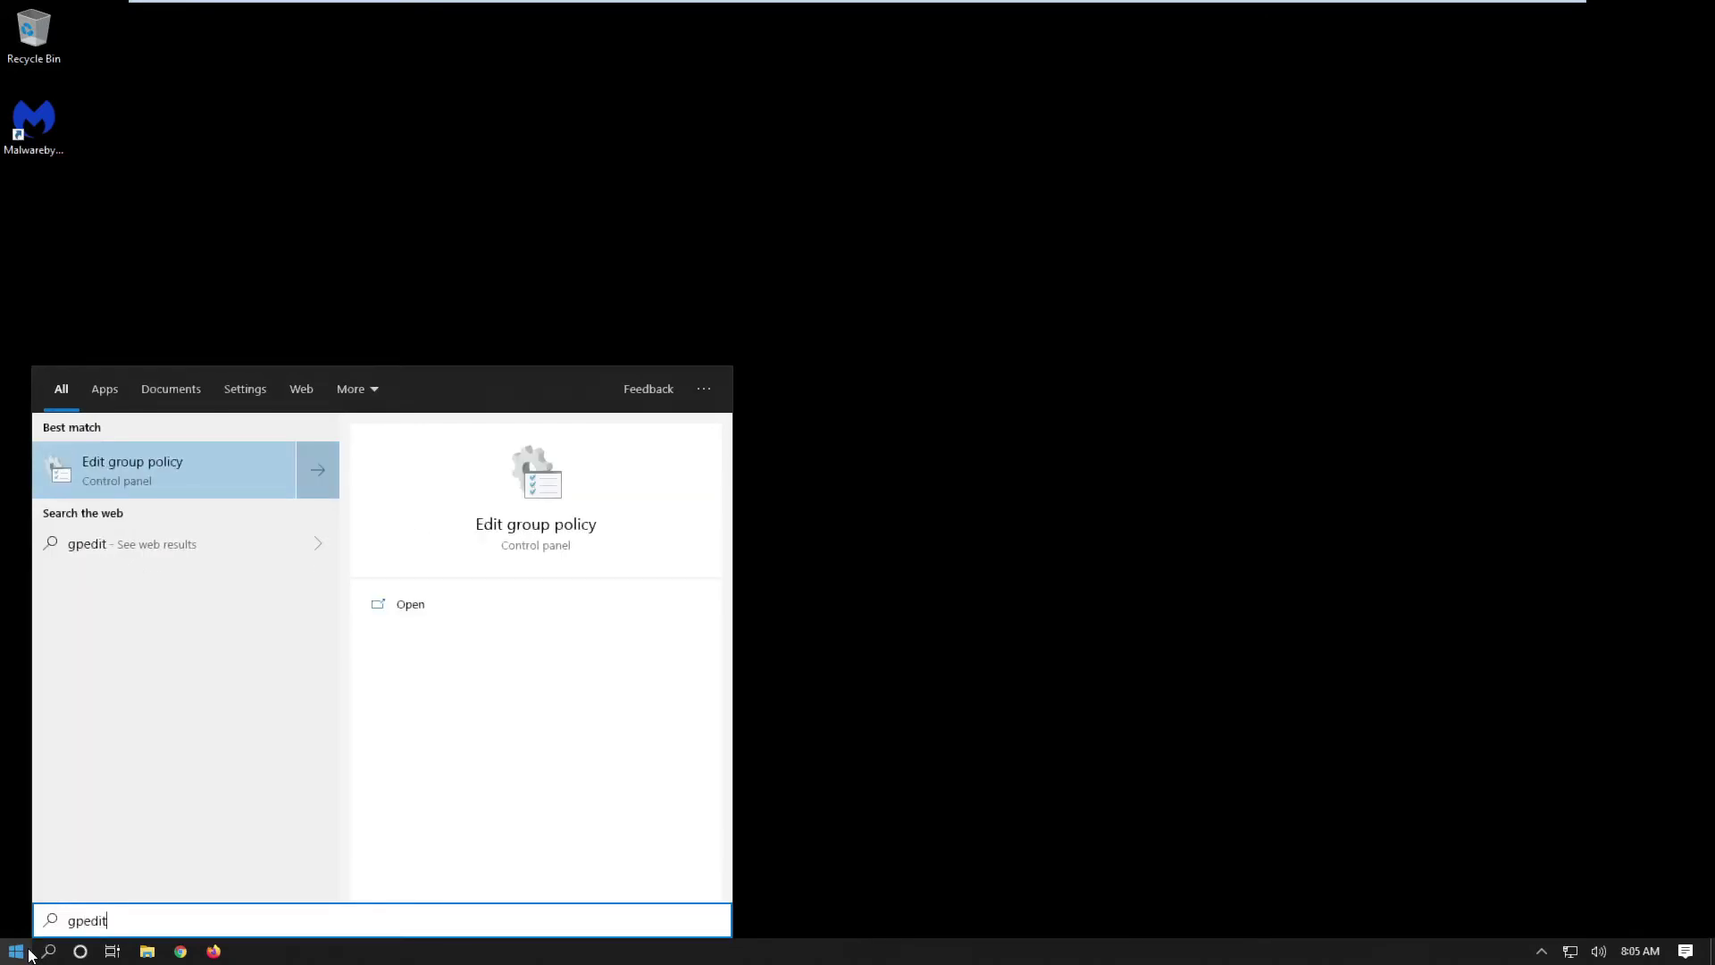
key("Return")
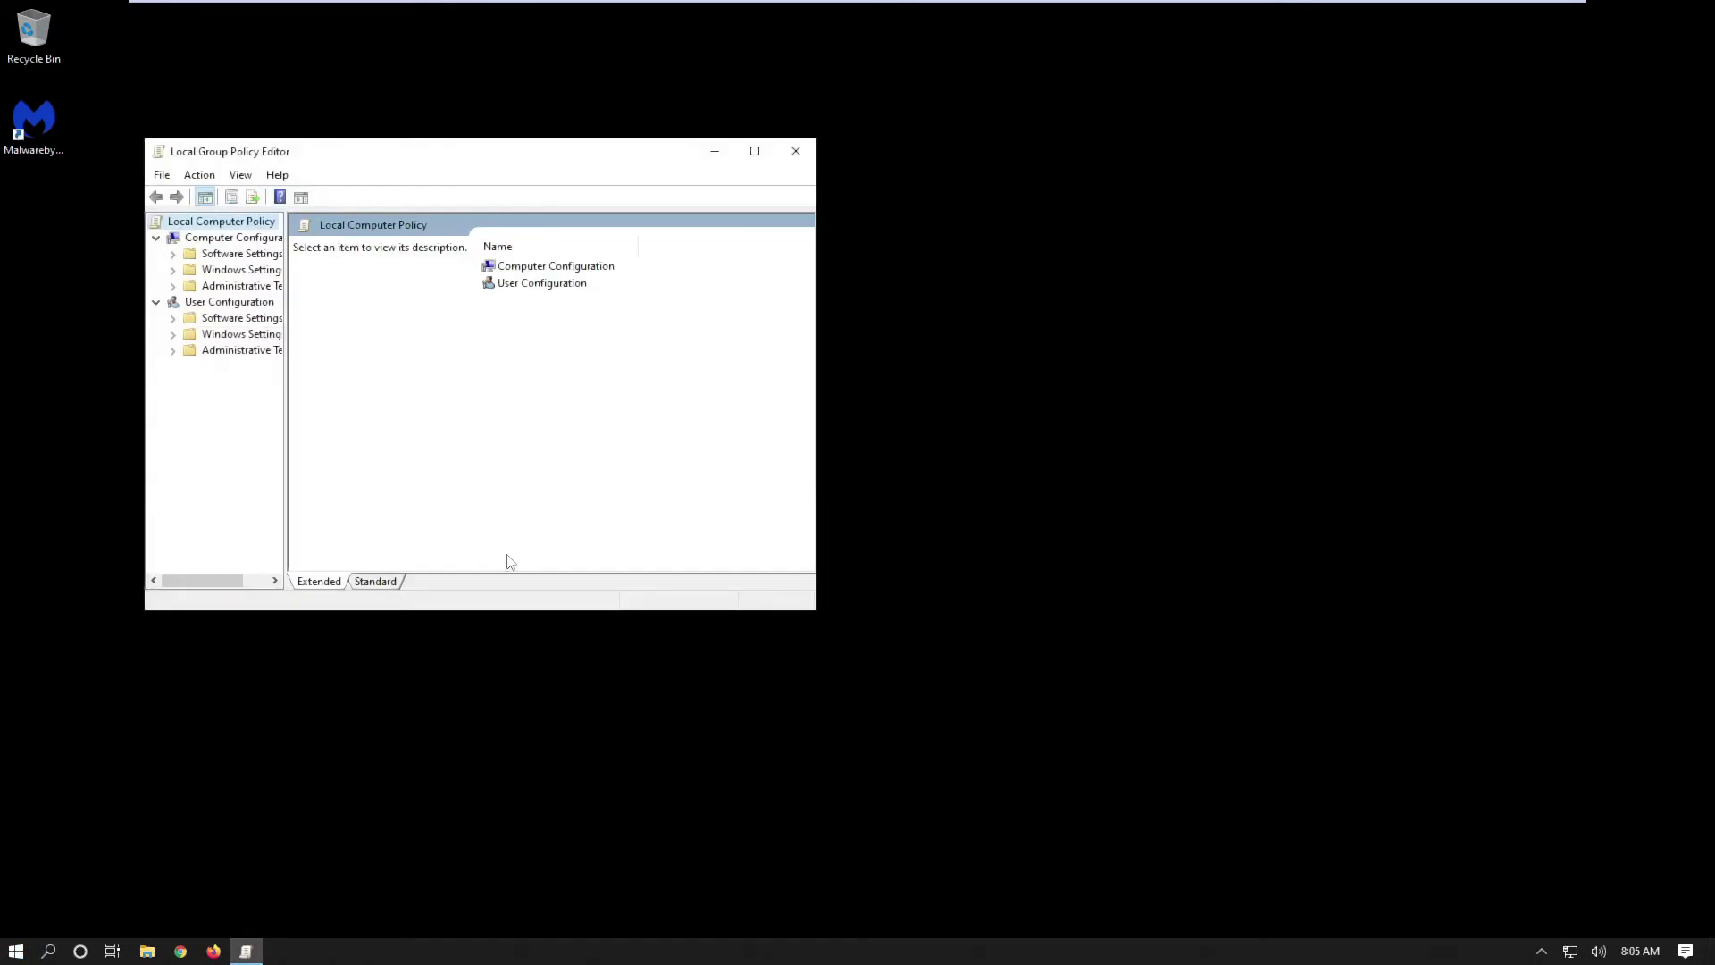
double_click(540, 161)
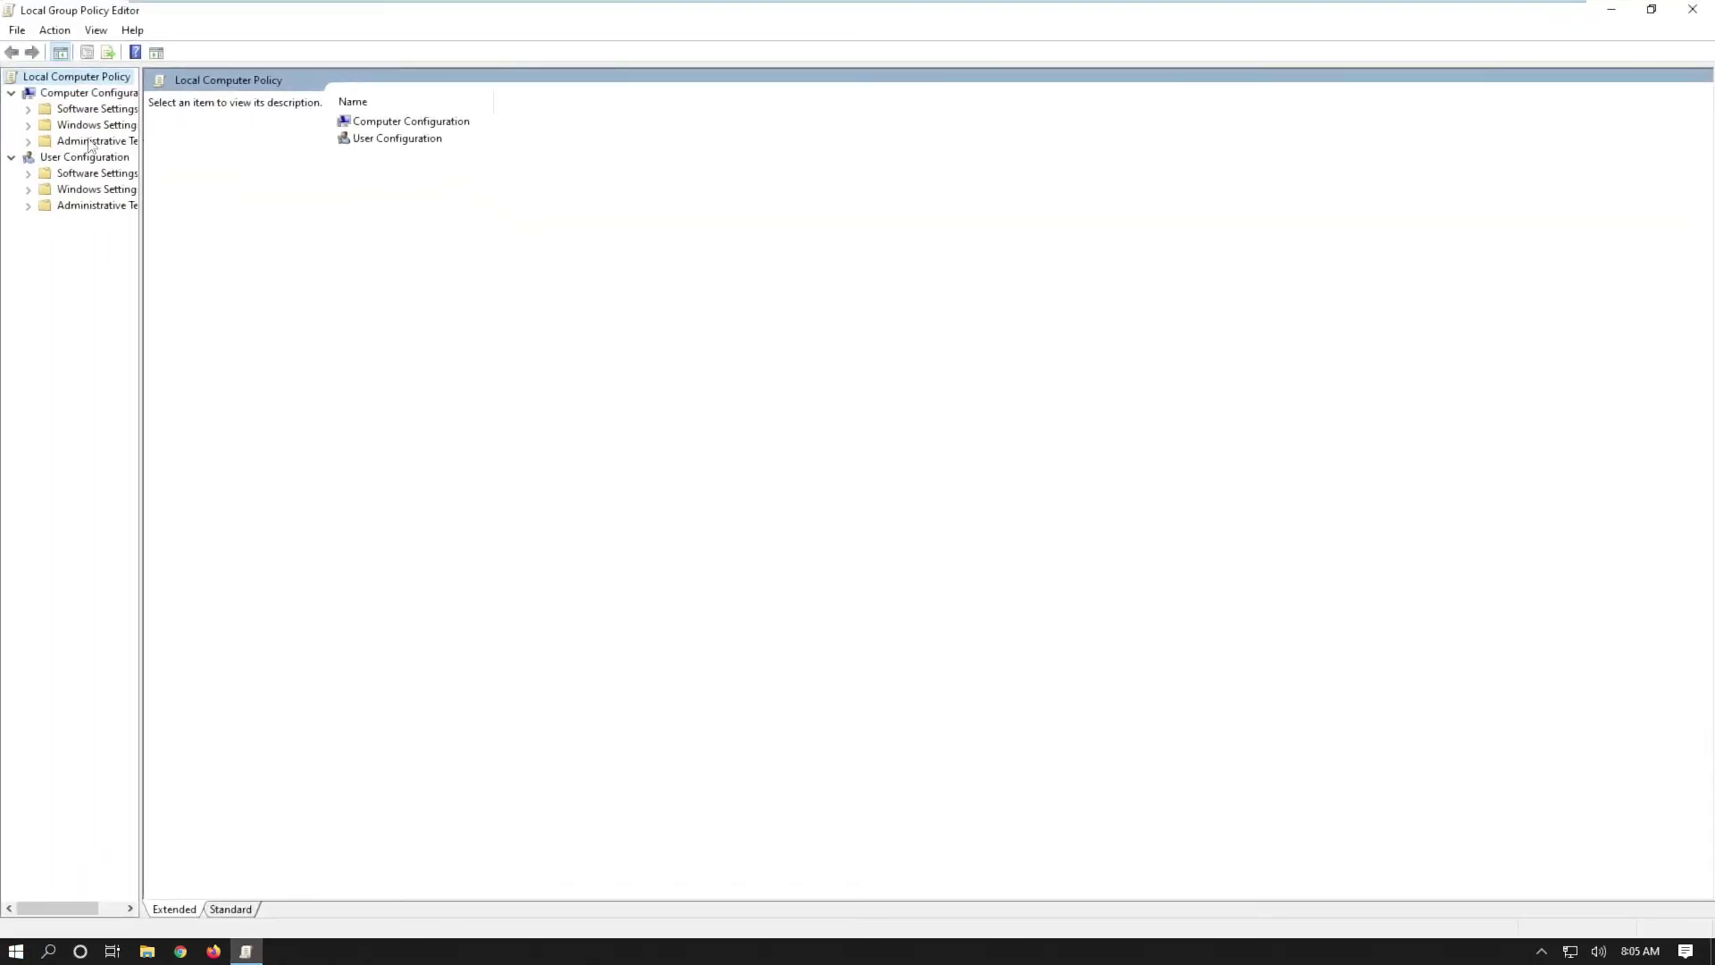
Step: In WDL-YT01, widen the policy tree and open Data Collection and Preview Builds under Administrative Templates, Windows Components
left_click(28, 141)
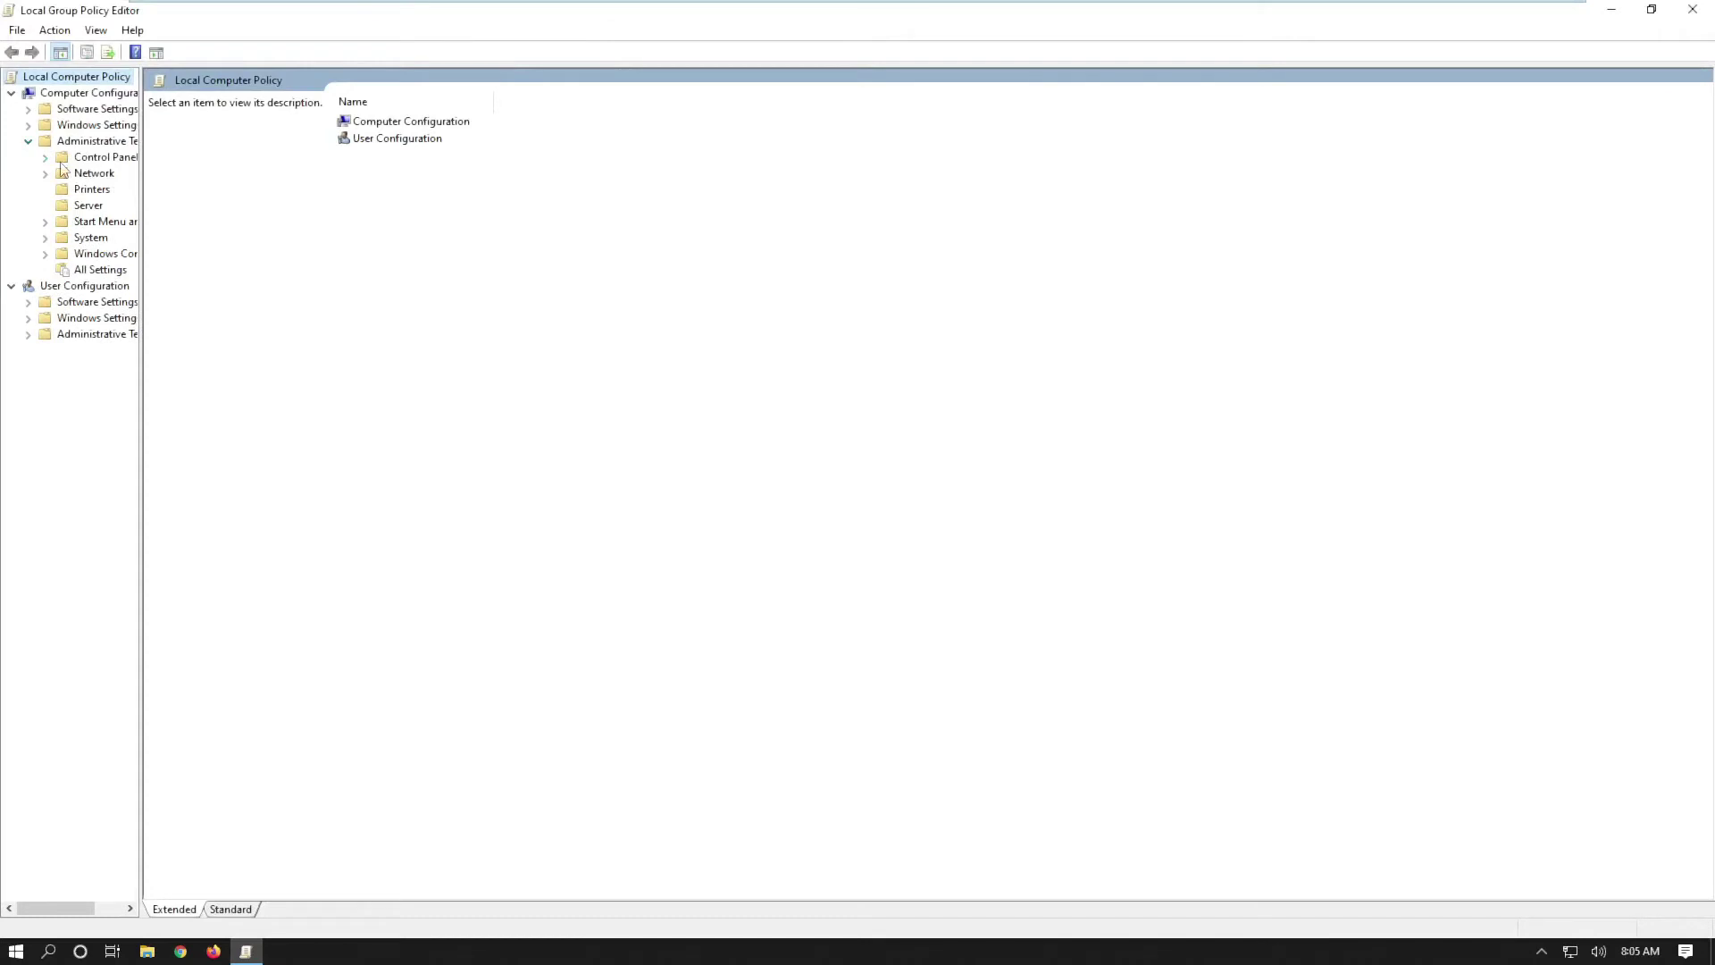
left_click(45, 253)
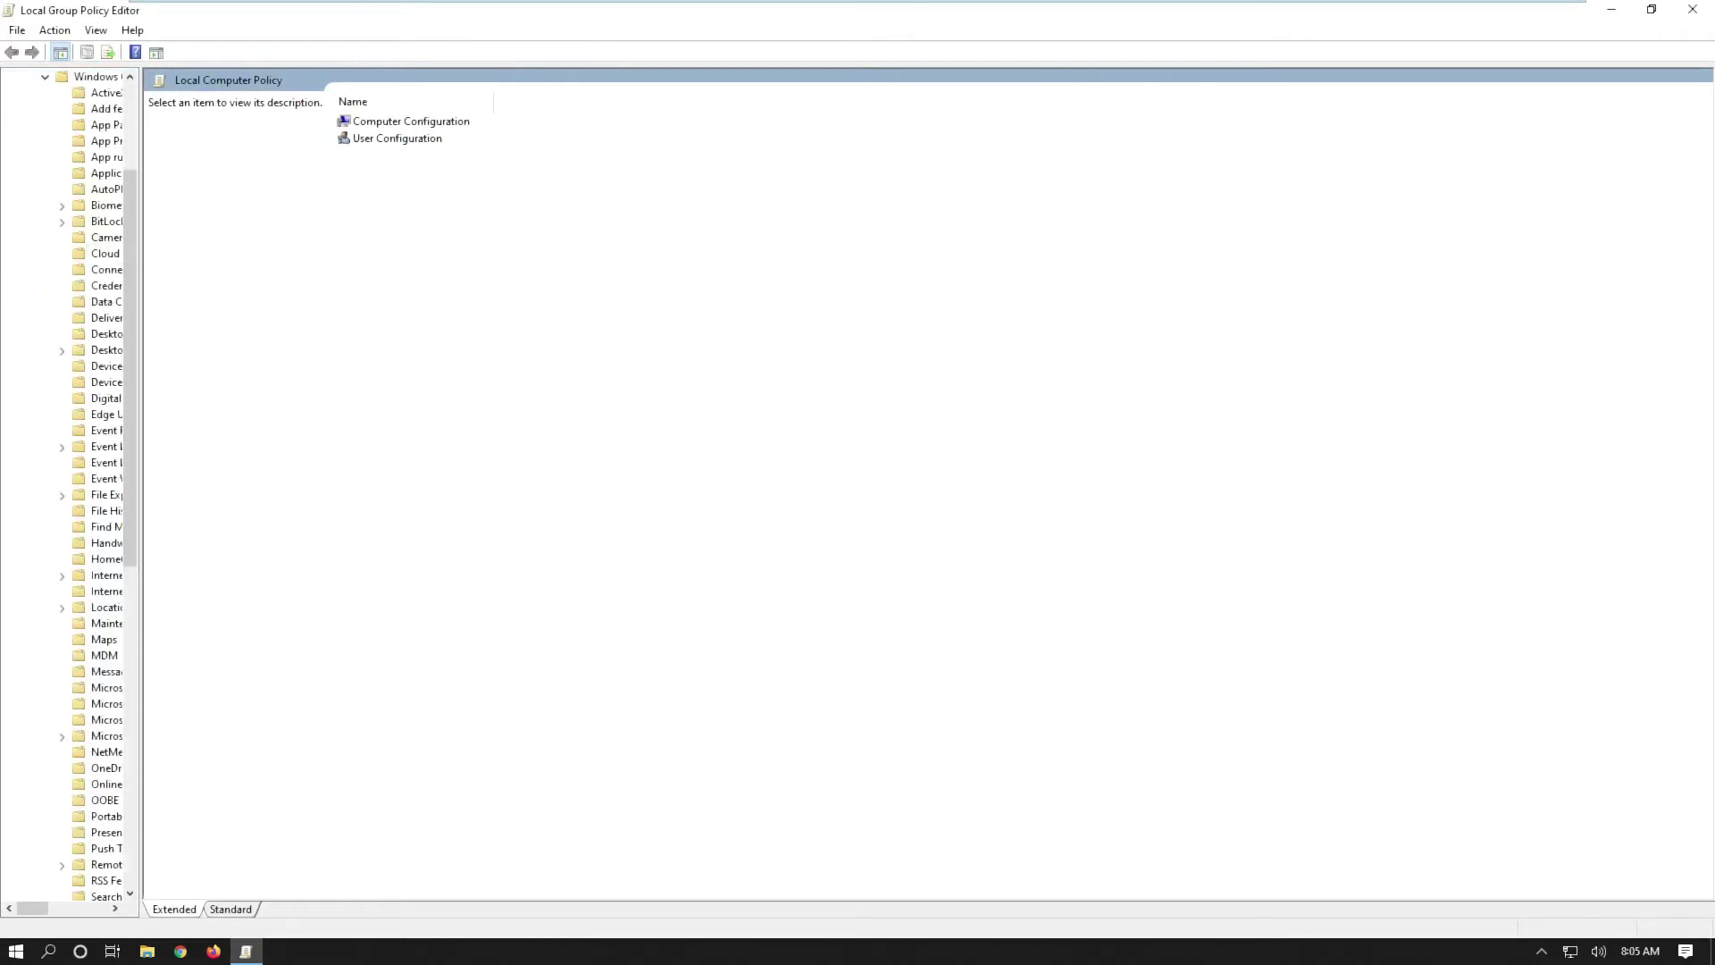
left_click_drag(141, 523, 447, 554)
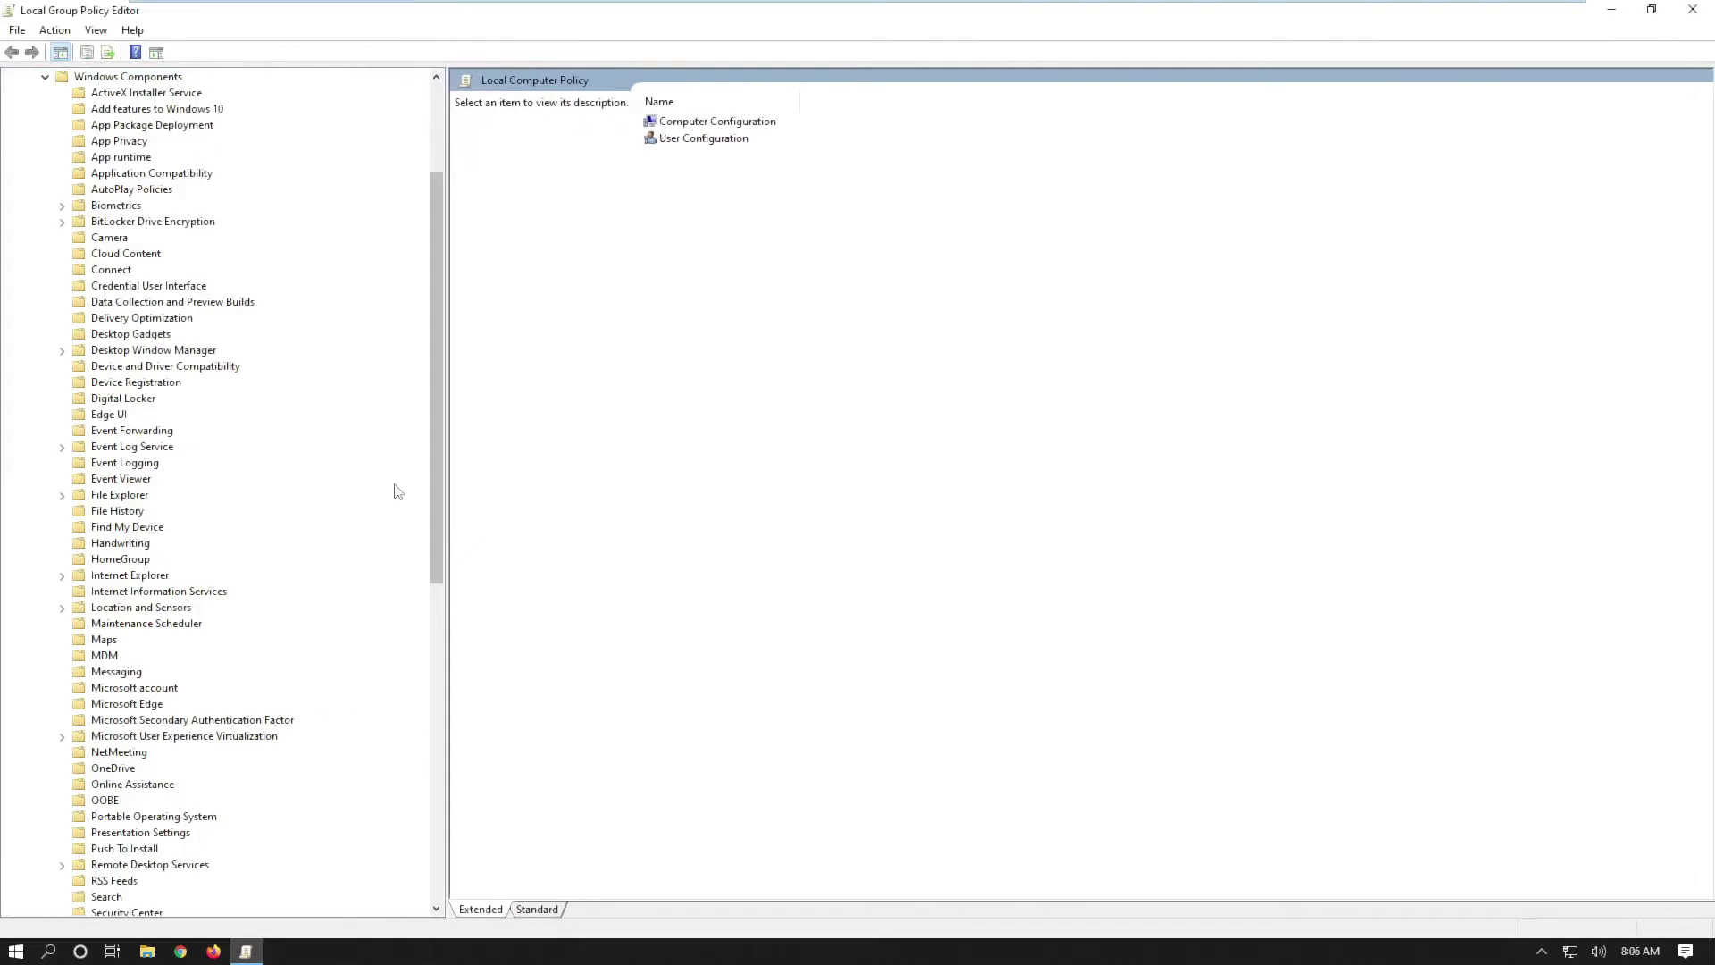
left_click(164, 306)
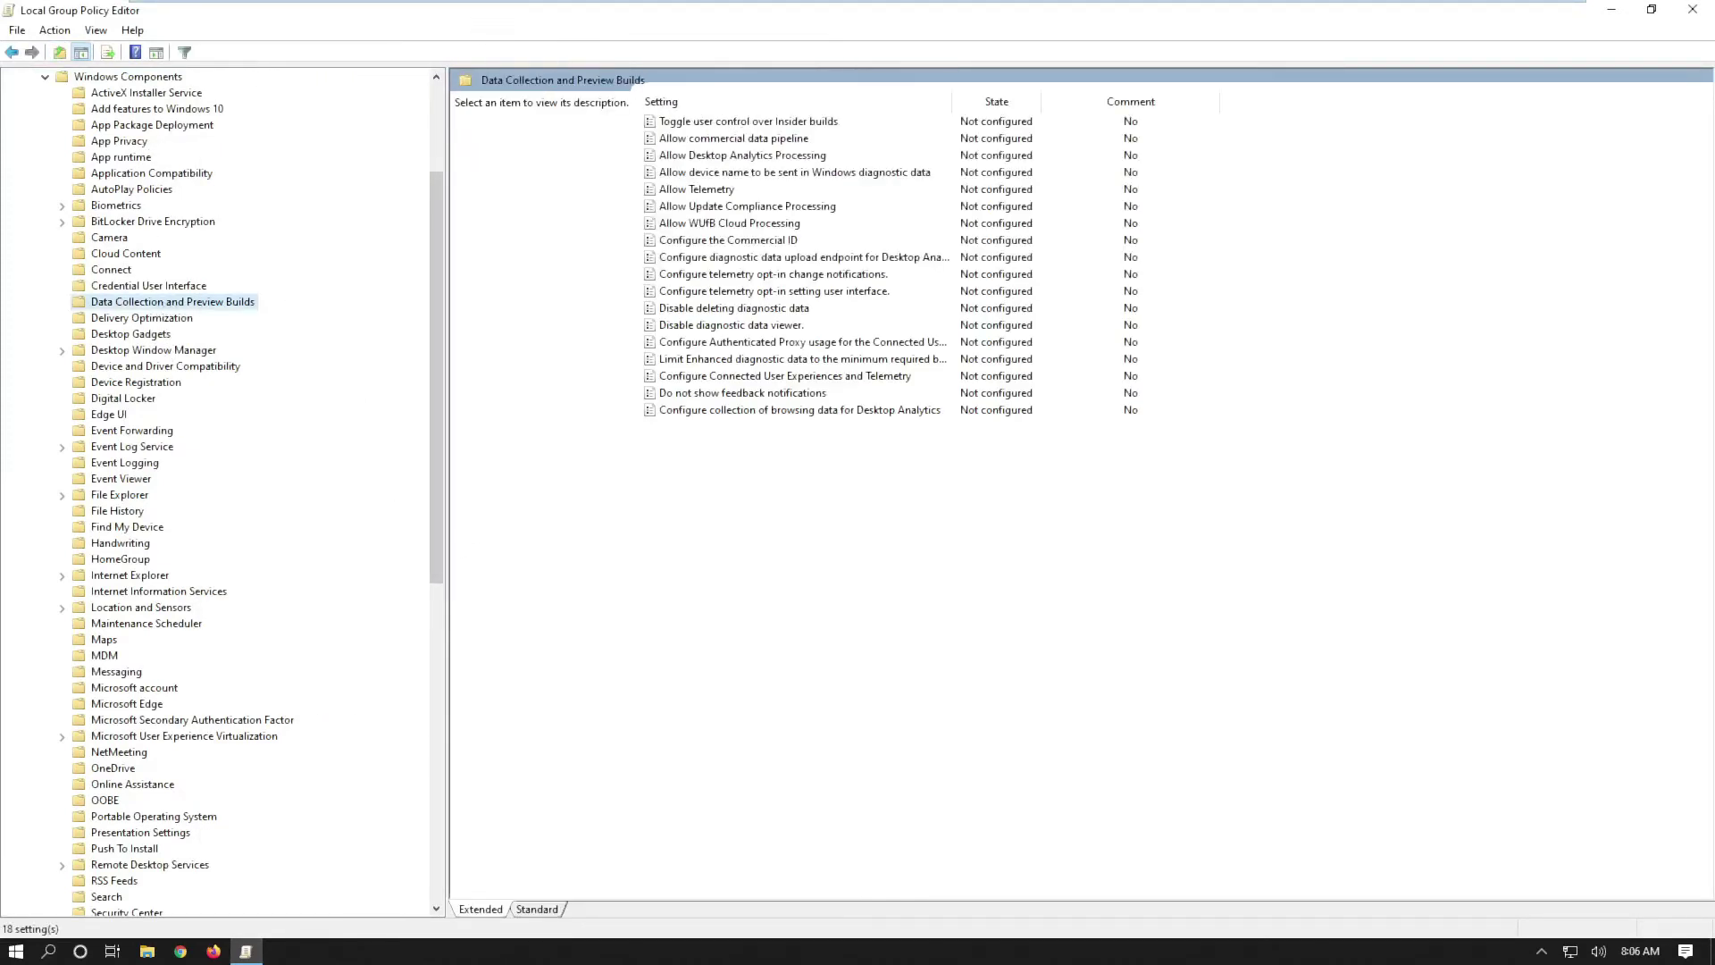
Step: Open the Allow Telemetry policy and choose the Disabled state
left_click(730, 191)
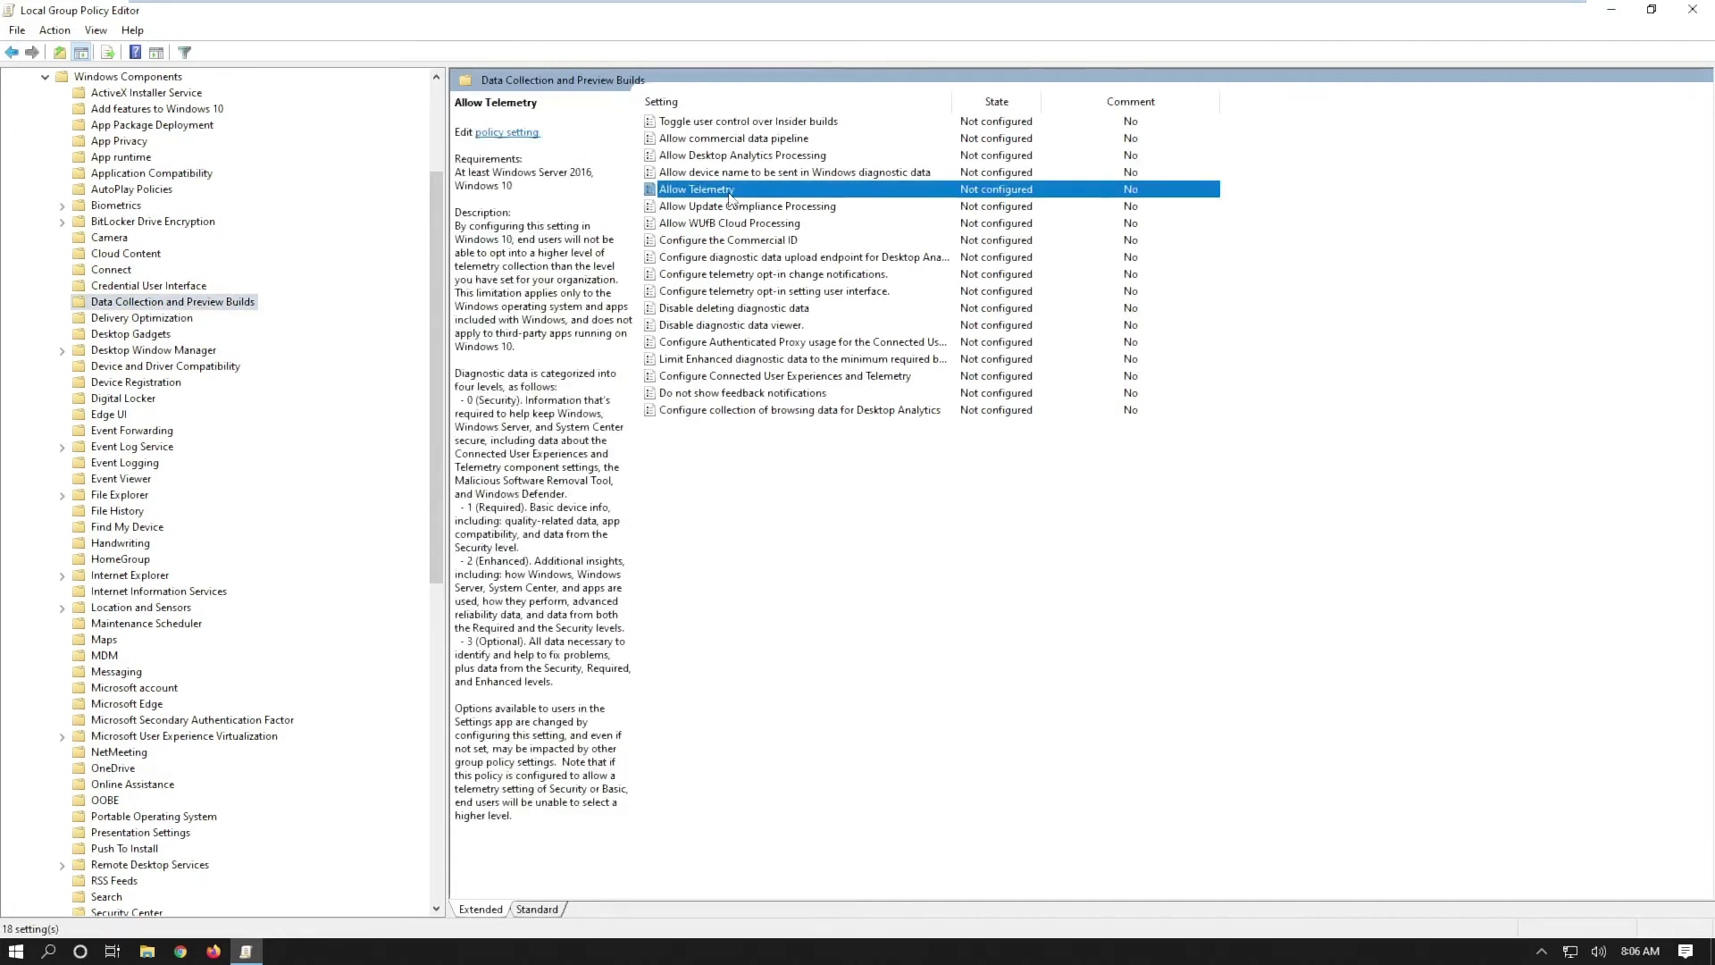
double_click(730, 191)
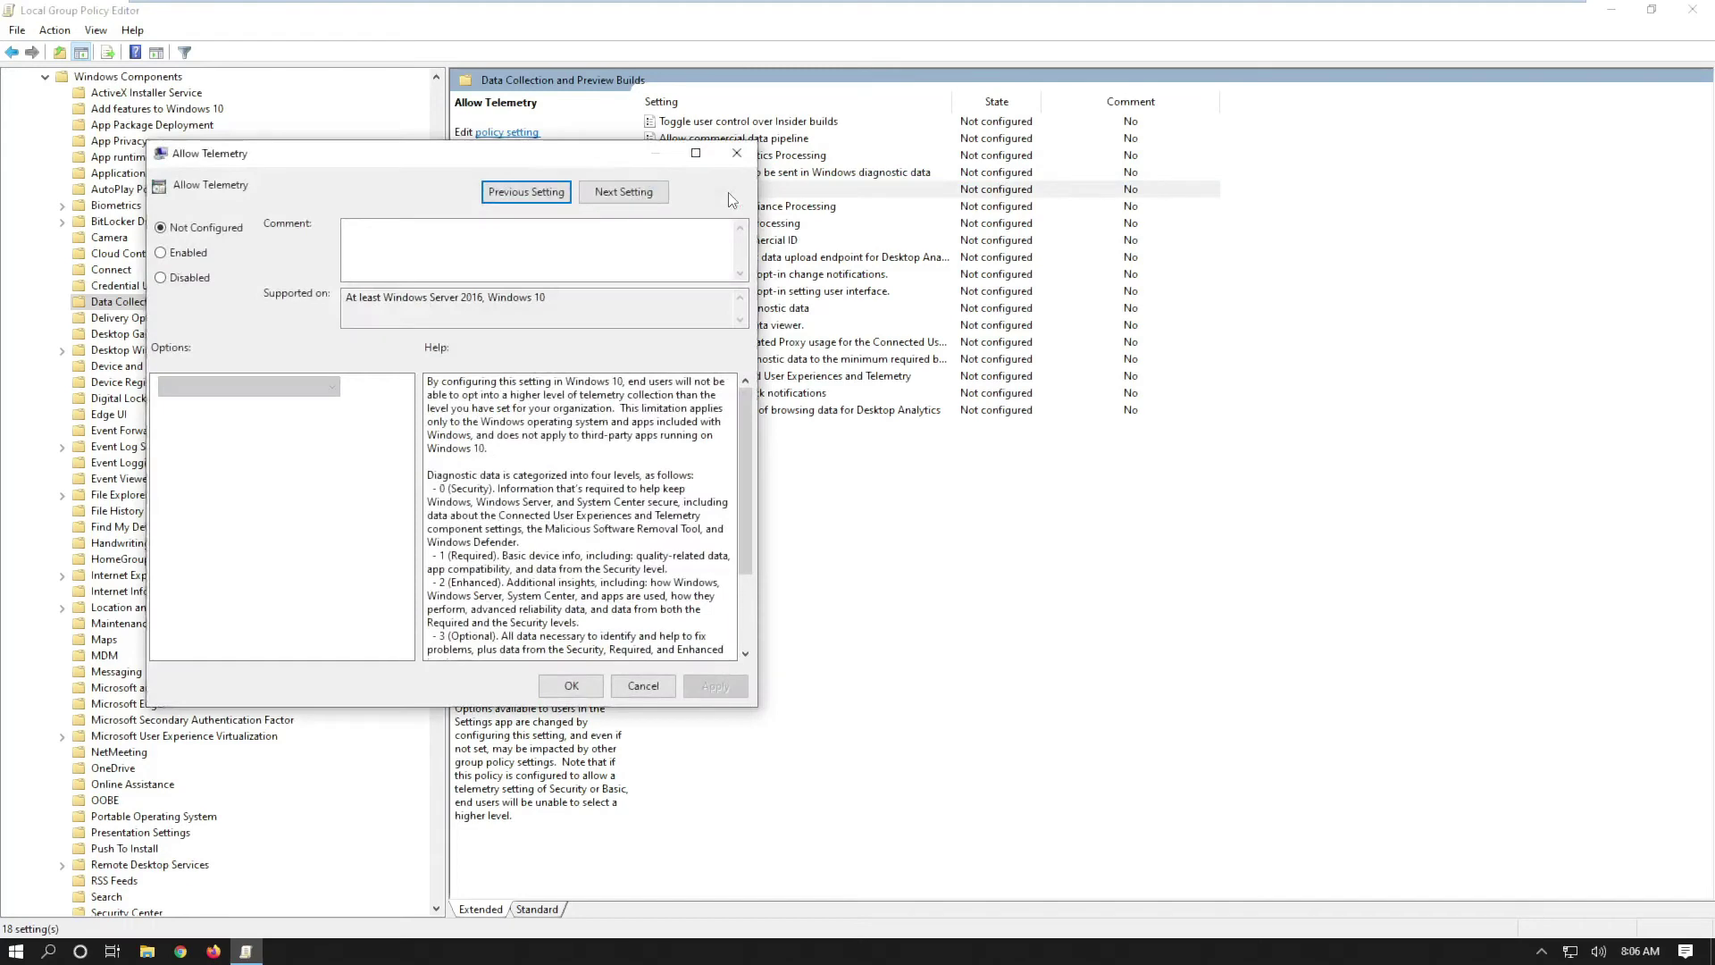
left_click(161, 278)
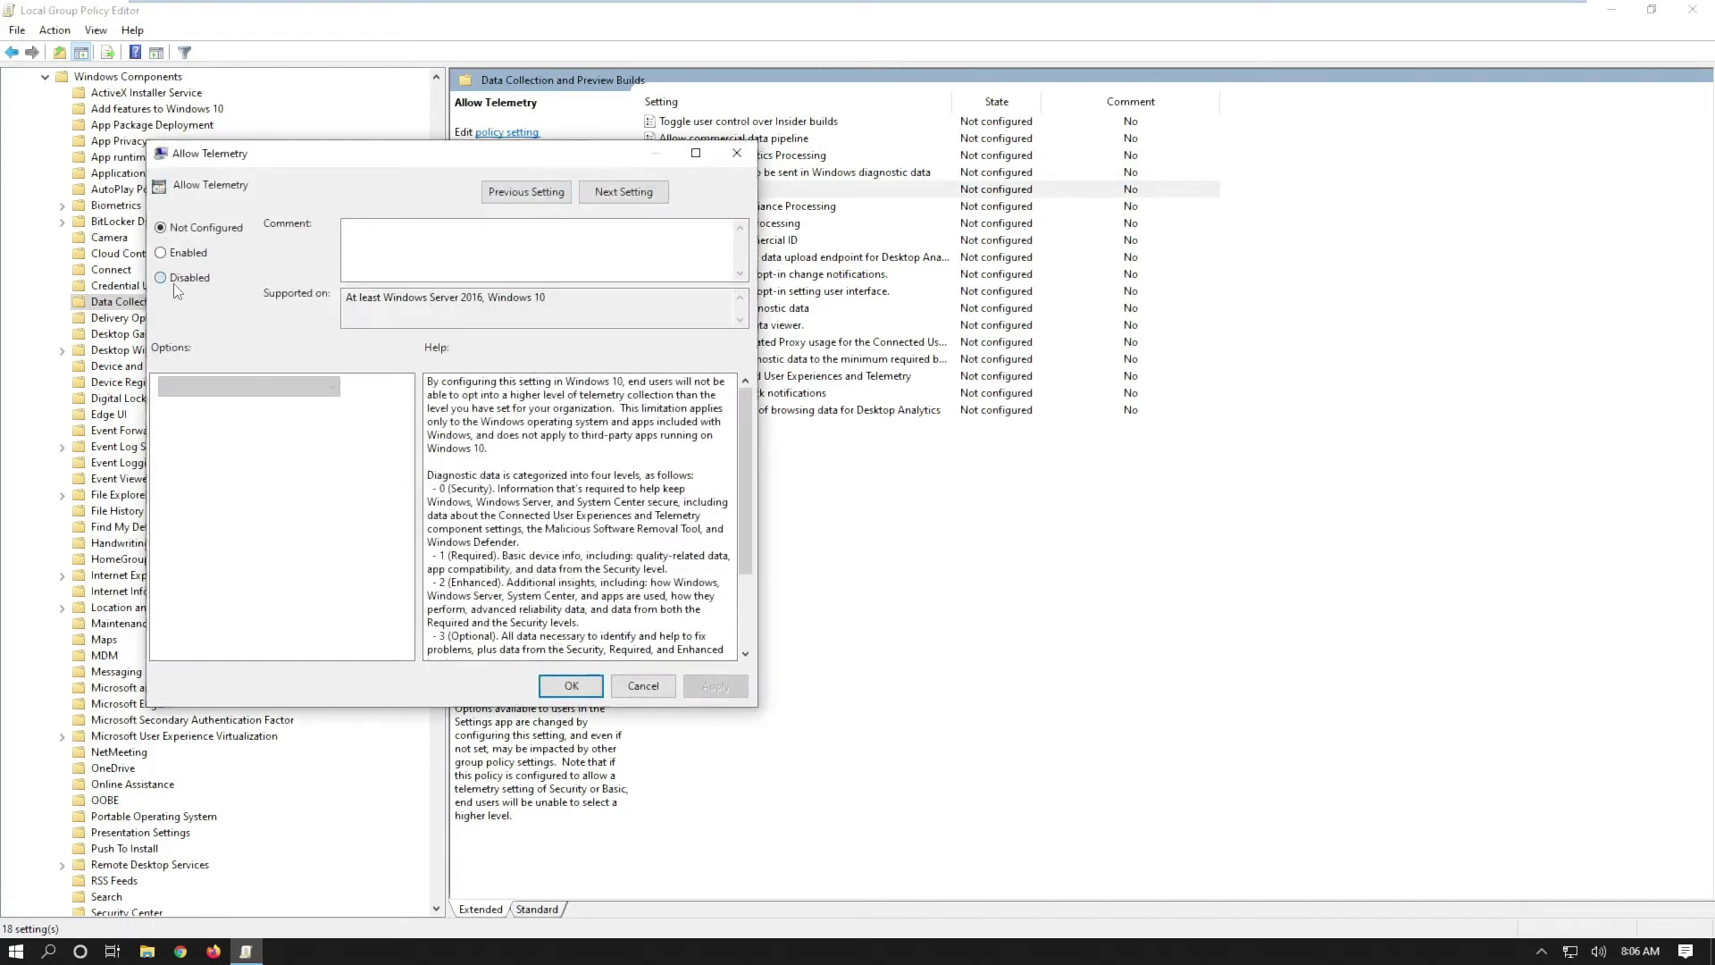
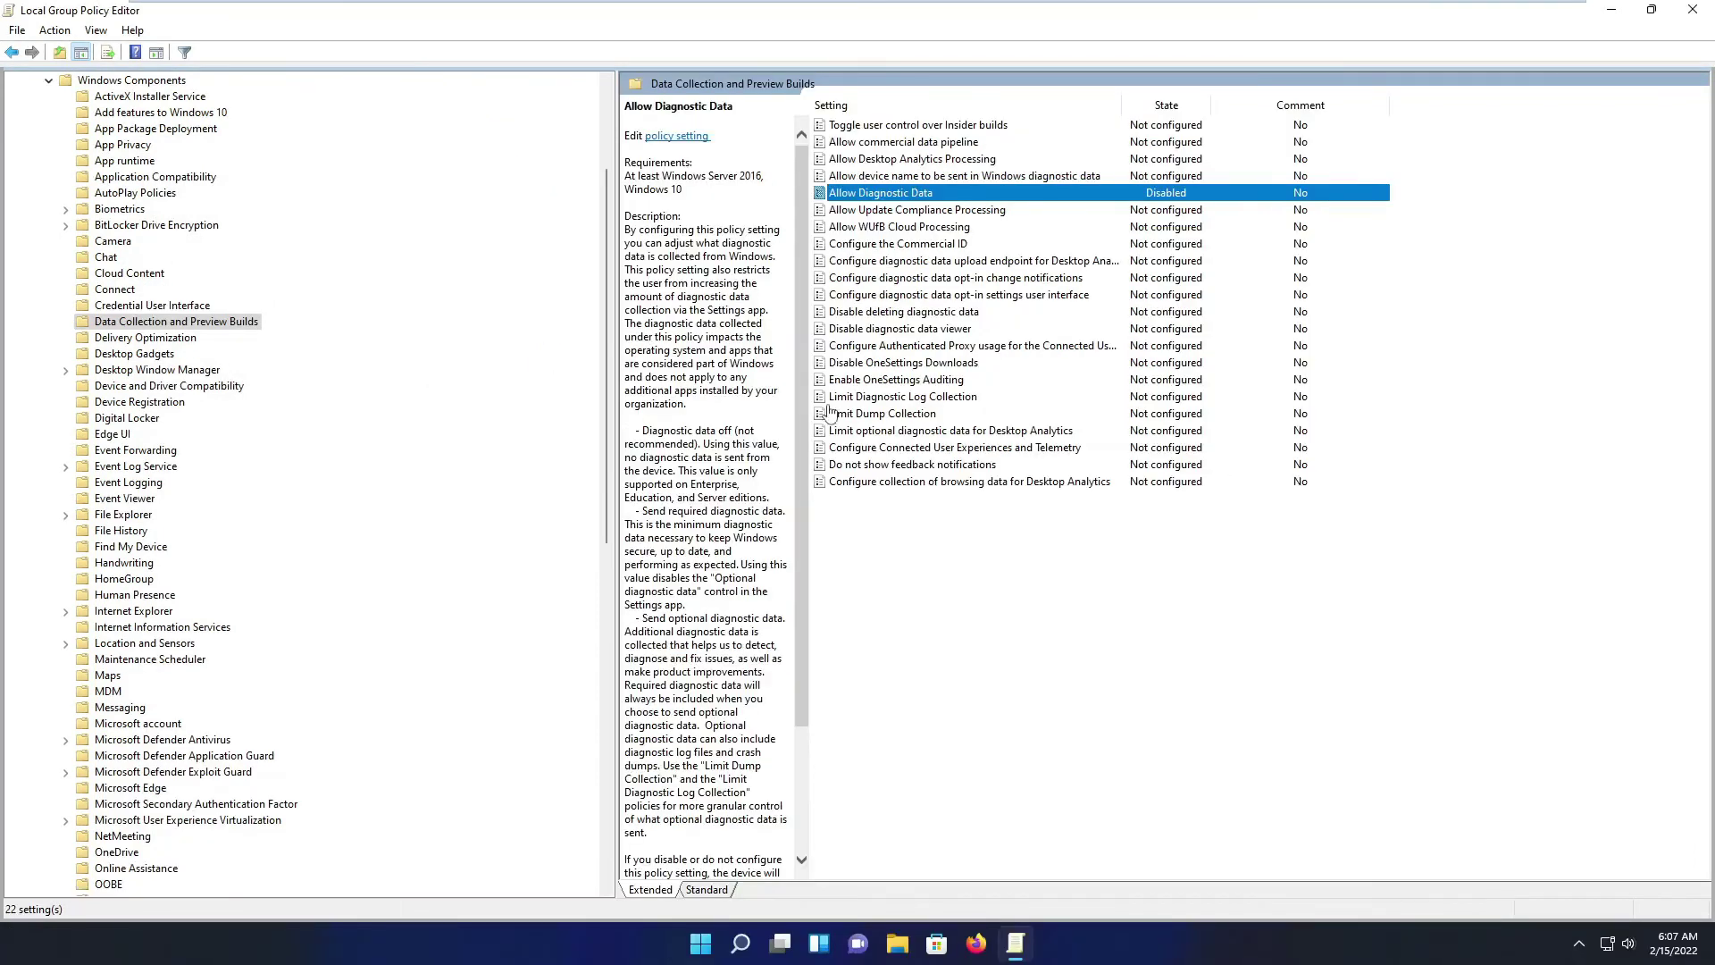
Step: Close the Local Group Policy Editor, search for "rege" and run Registry Editor as administrator, approving the elevation request
left_click(1692, 10)
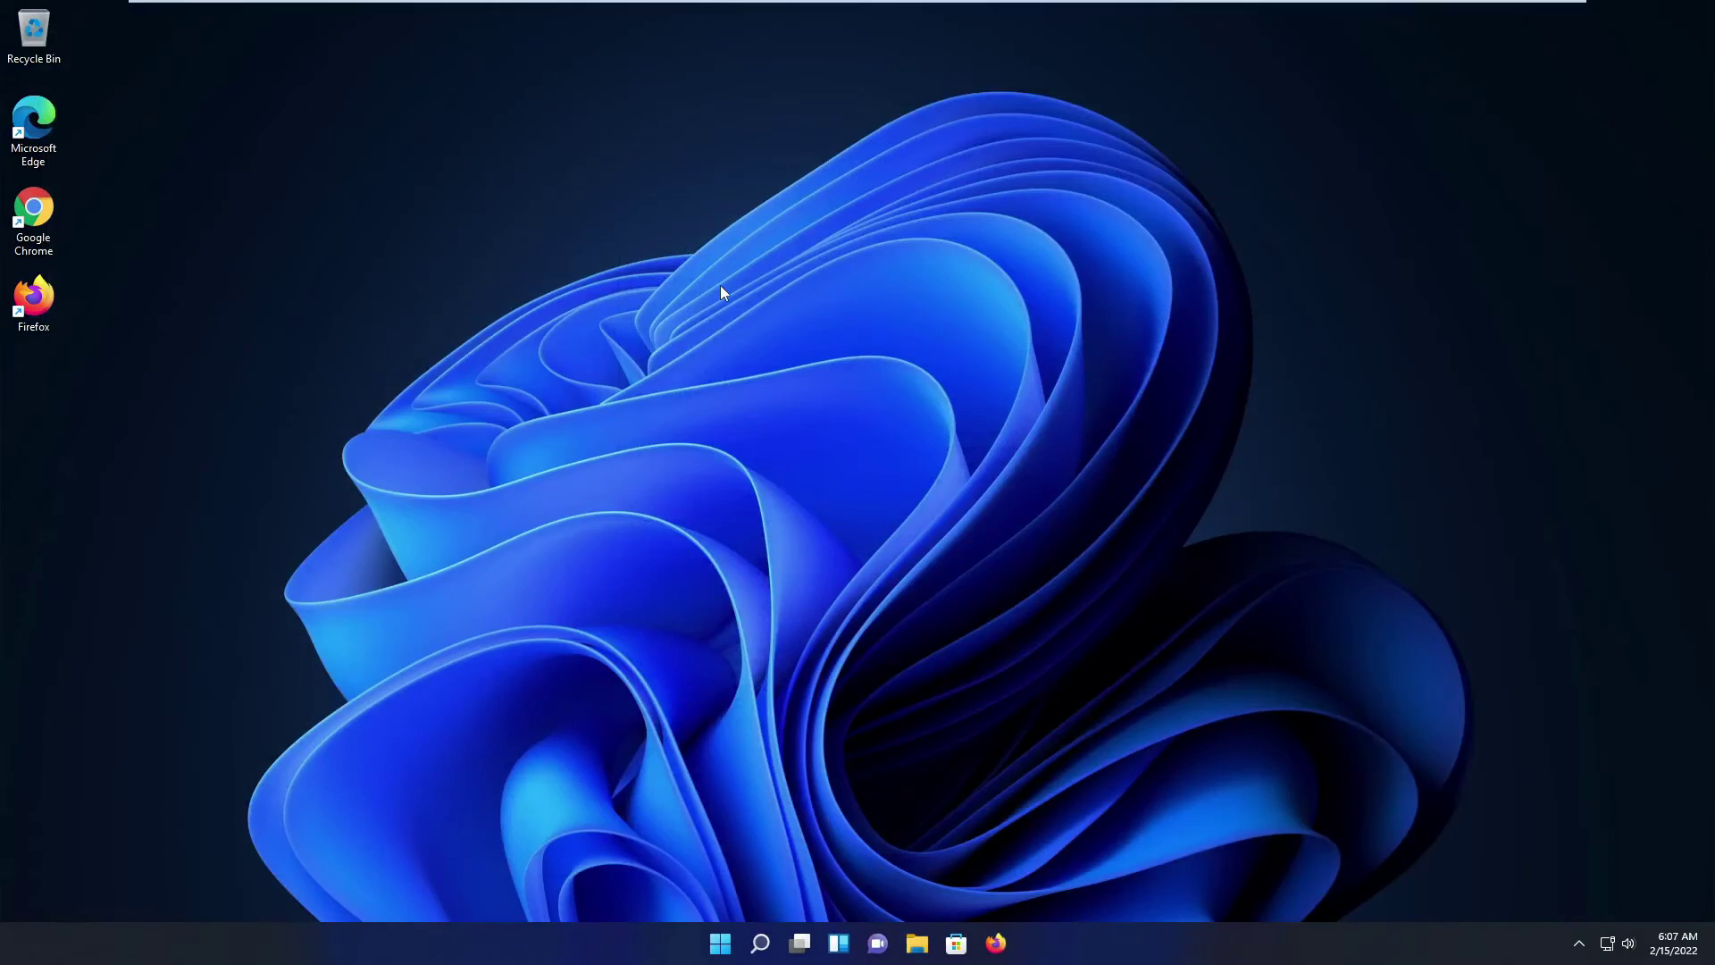
left_click(718, 949)
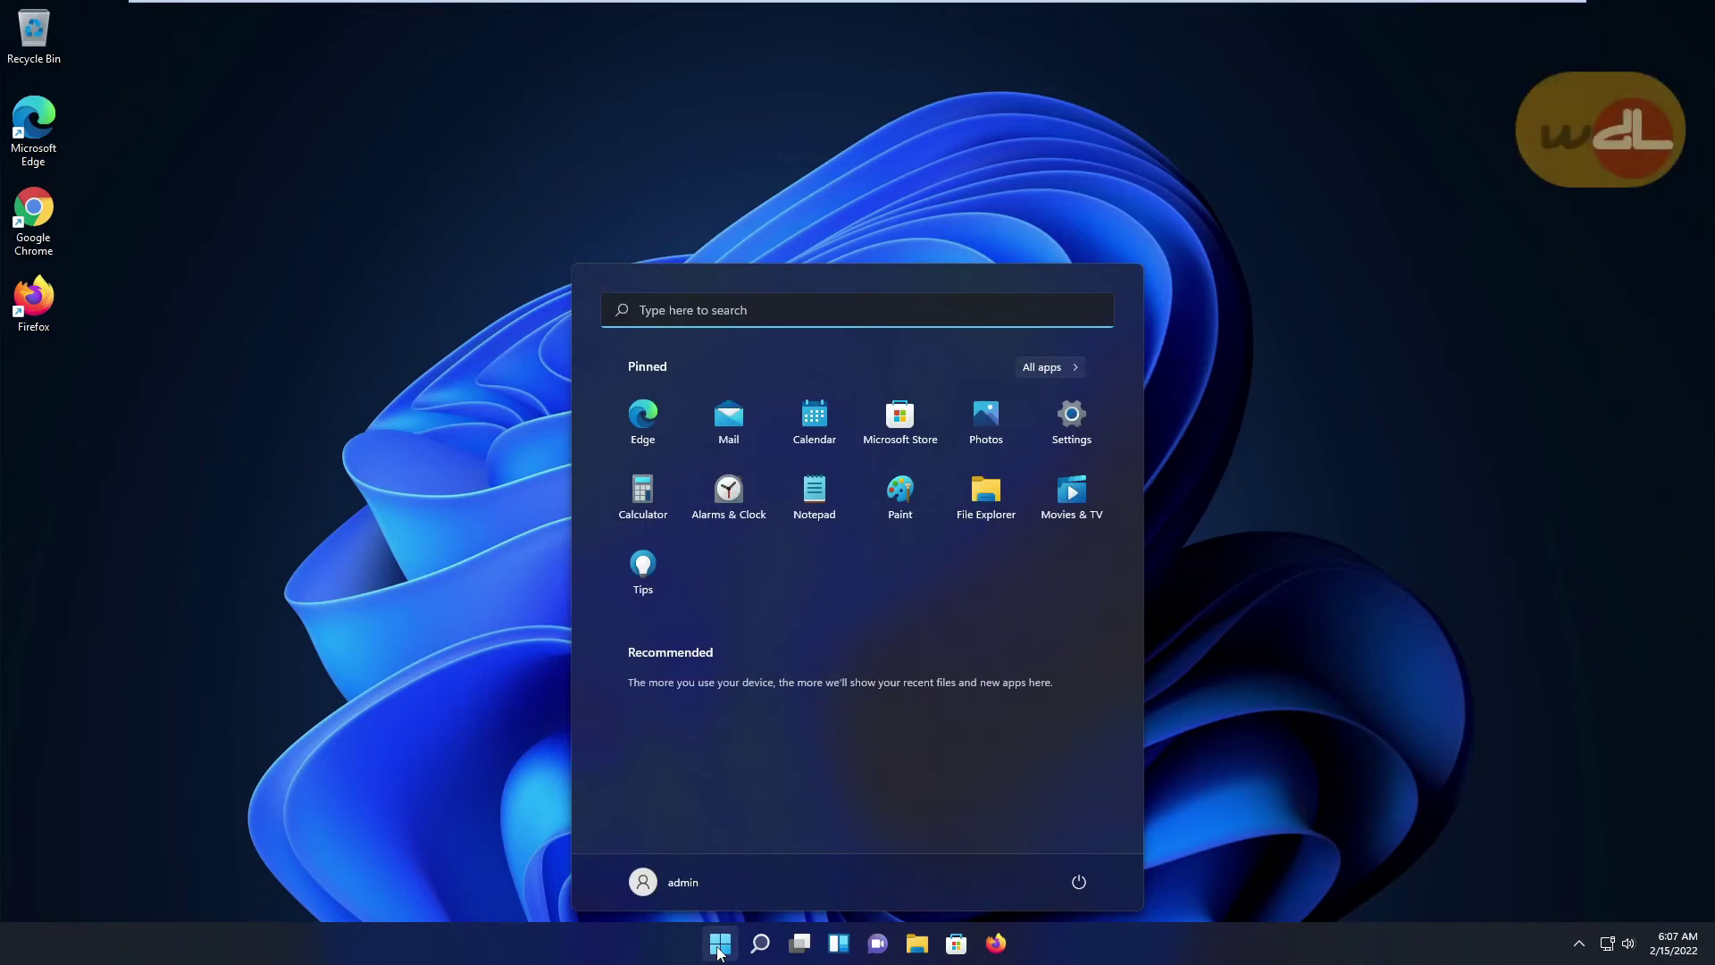
type("rege")
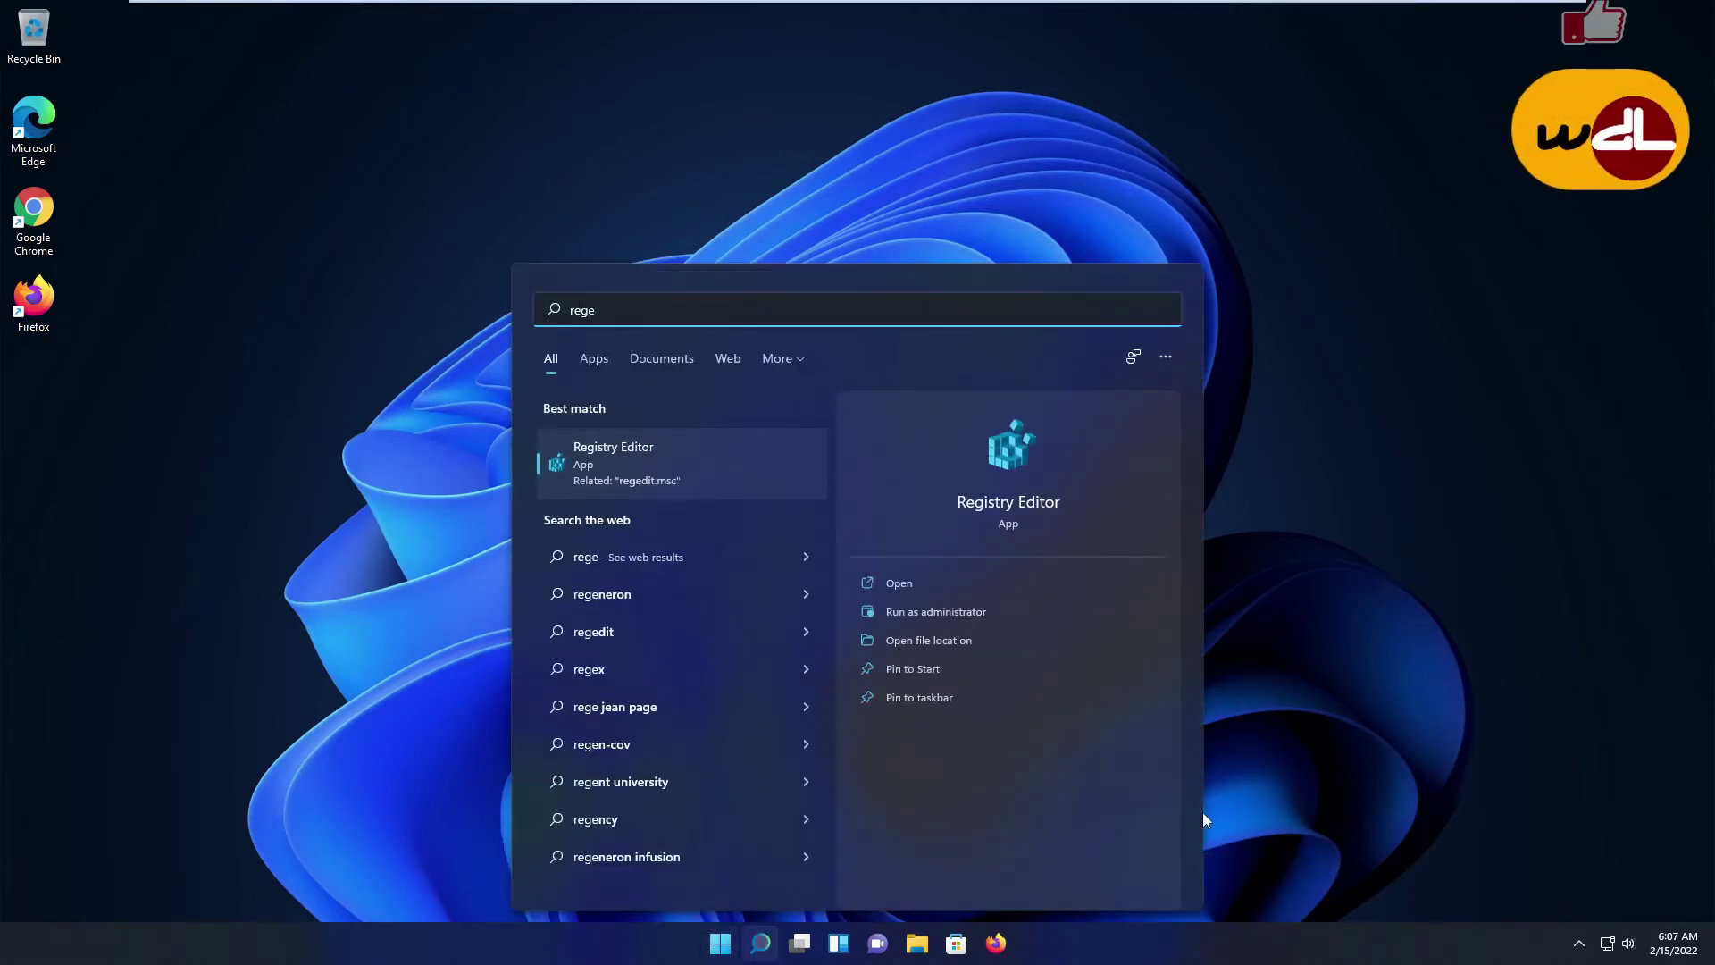
left_click(941, 614)
left_click(757, 608)
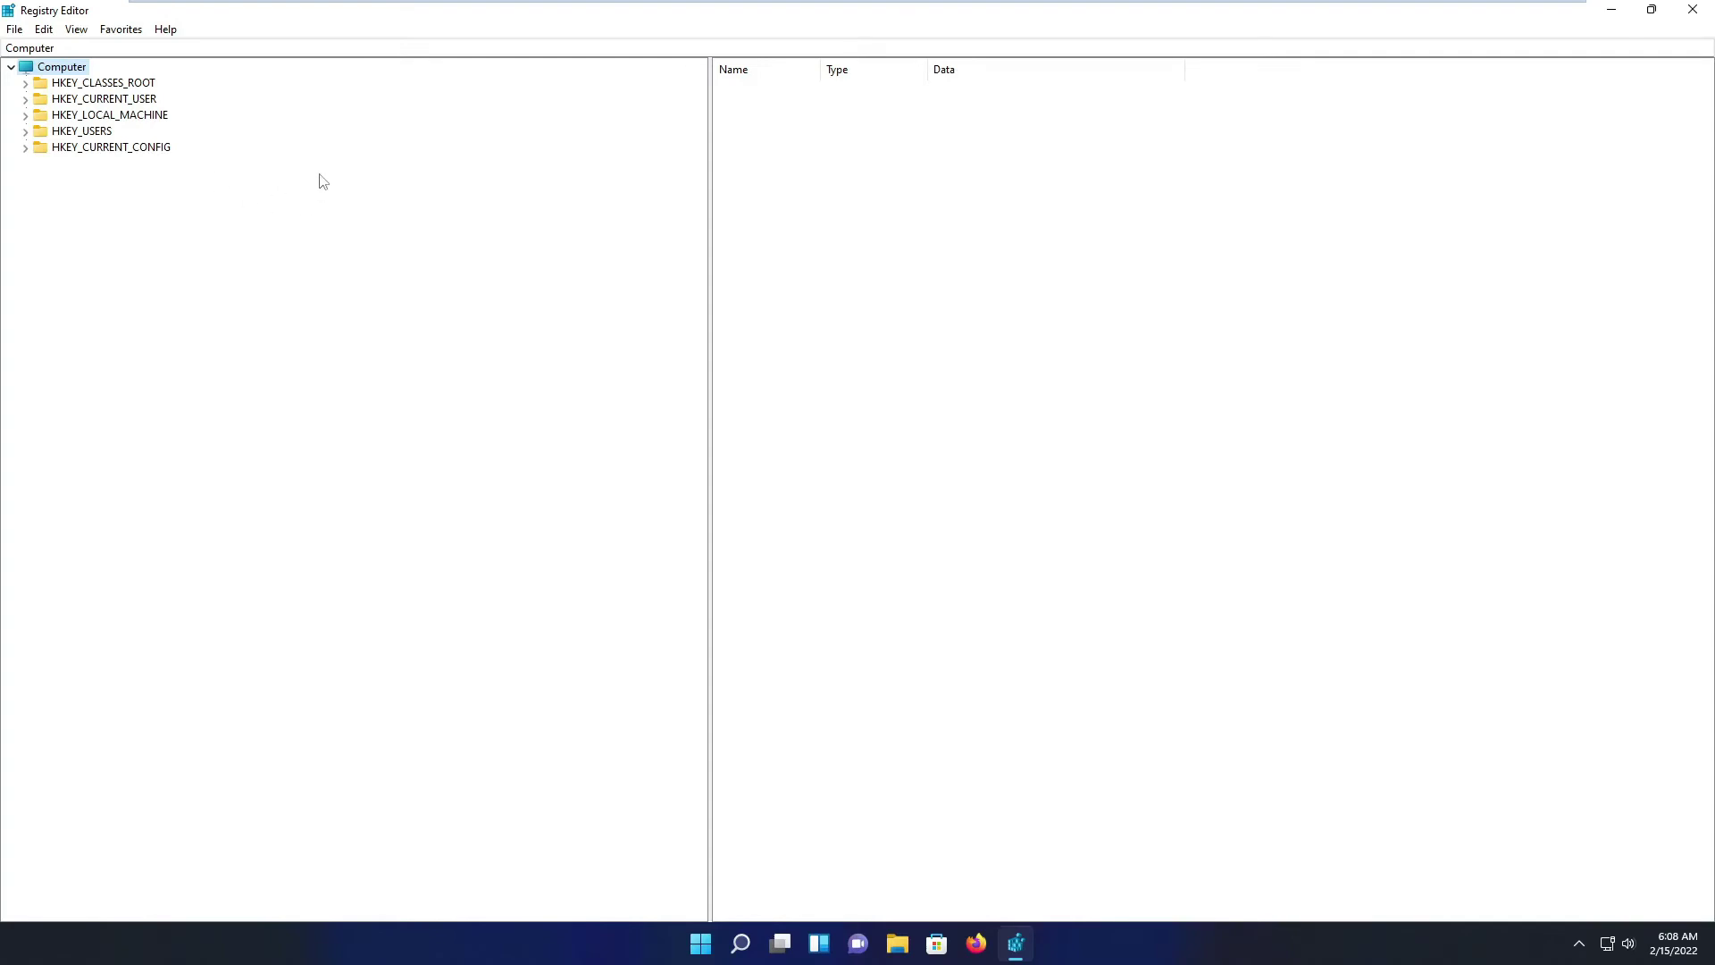
Step: Open the registry key HKEY_LOCAL_MACHINE\SOFTWARE\Policies\Microsoft\Windows\DataCollection
left_click(25, 115)
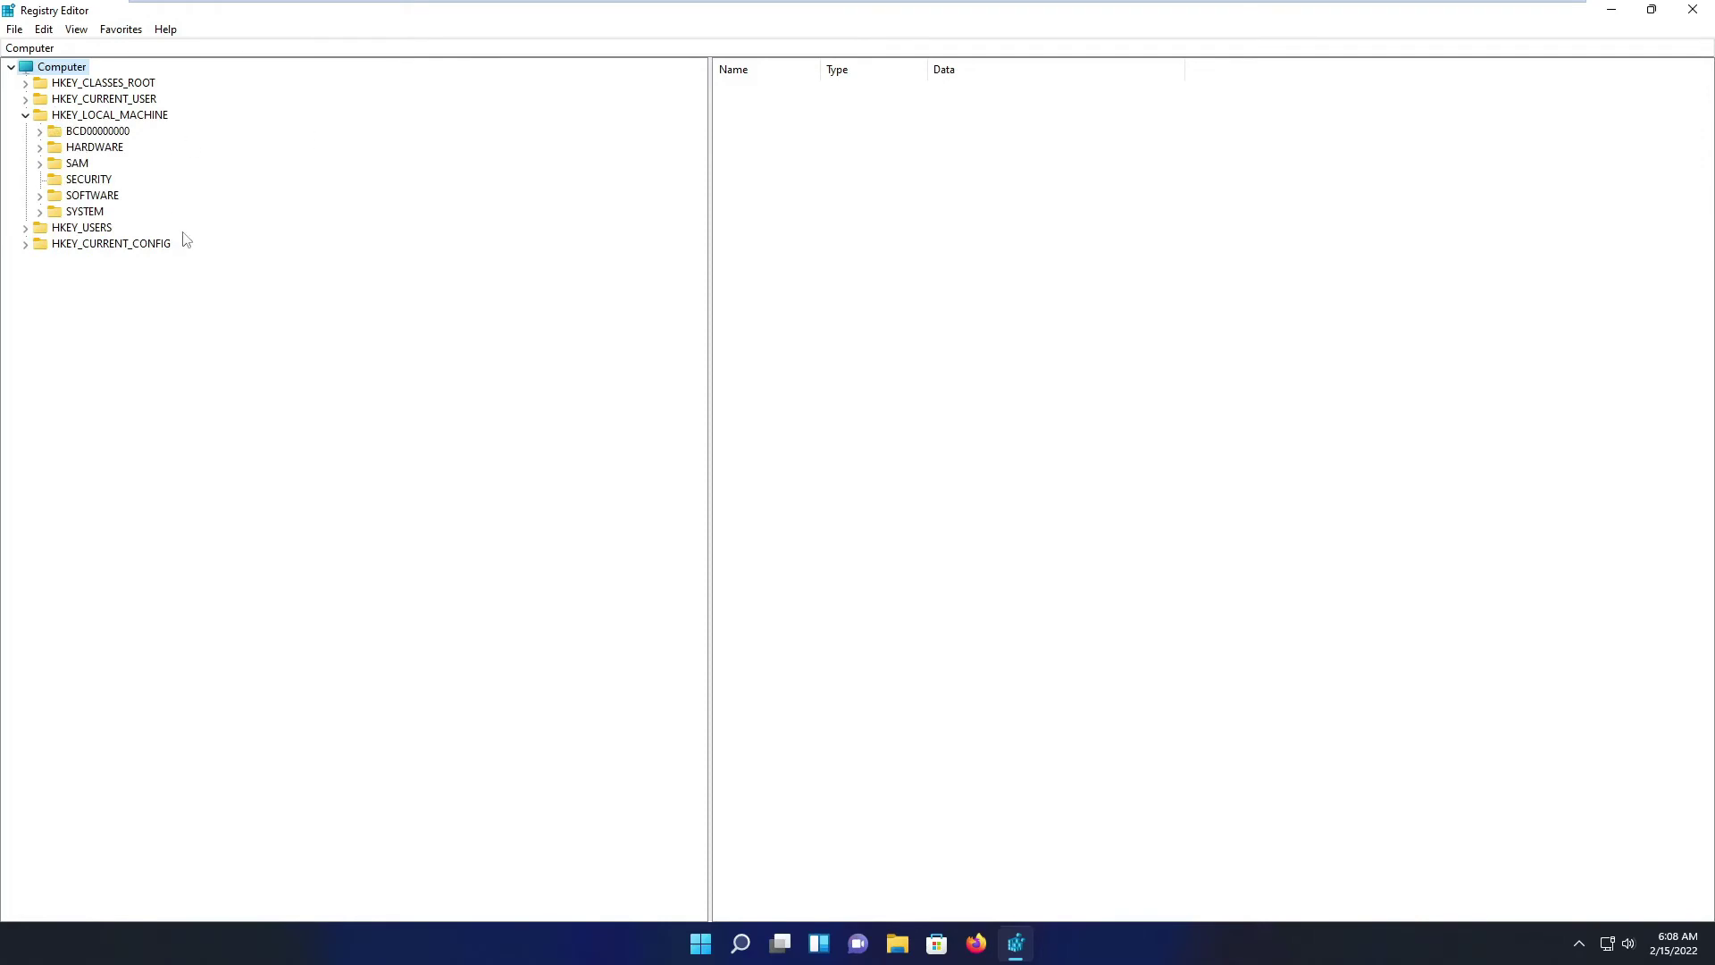
left_click(42, 198)
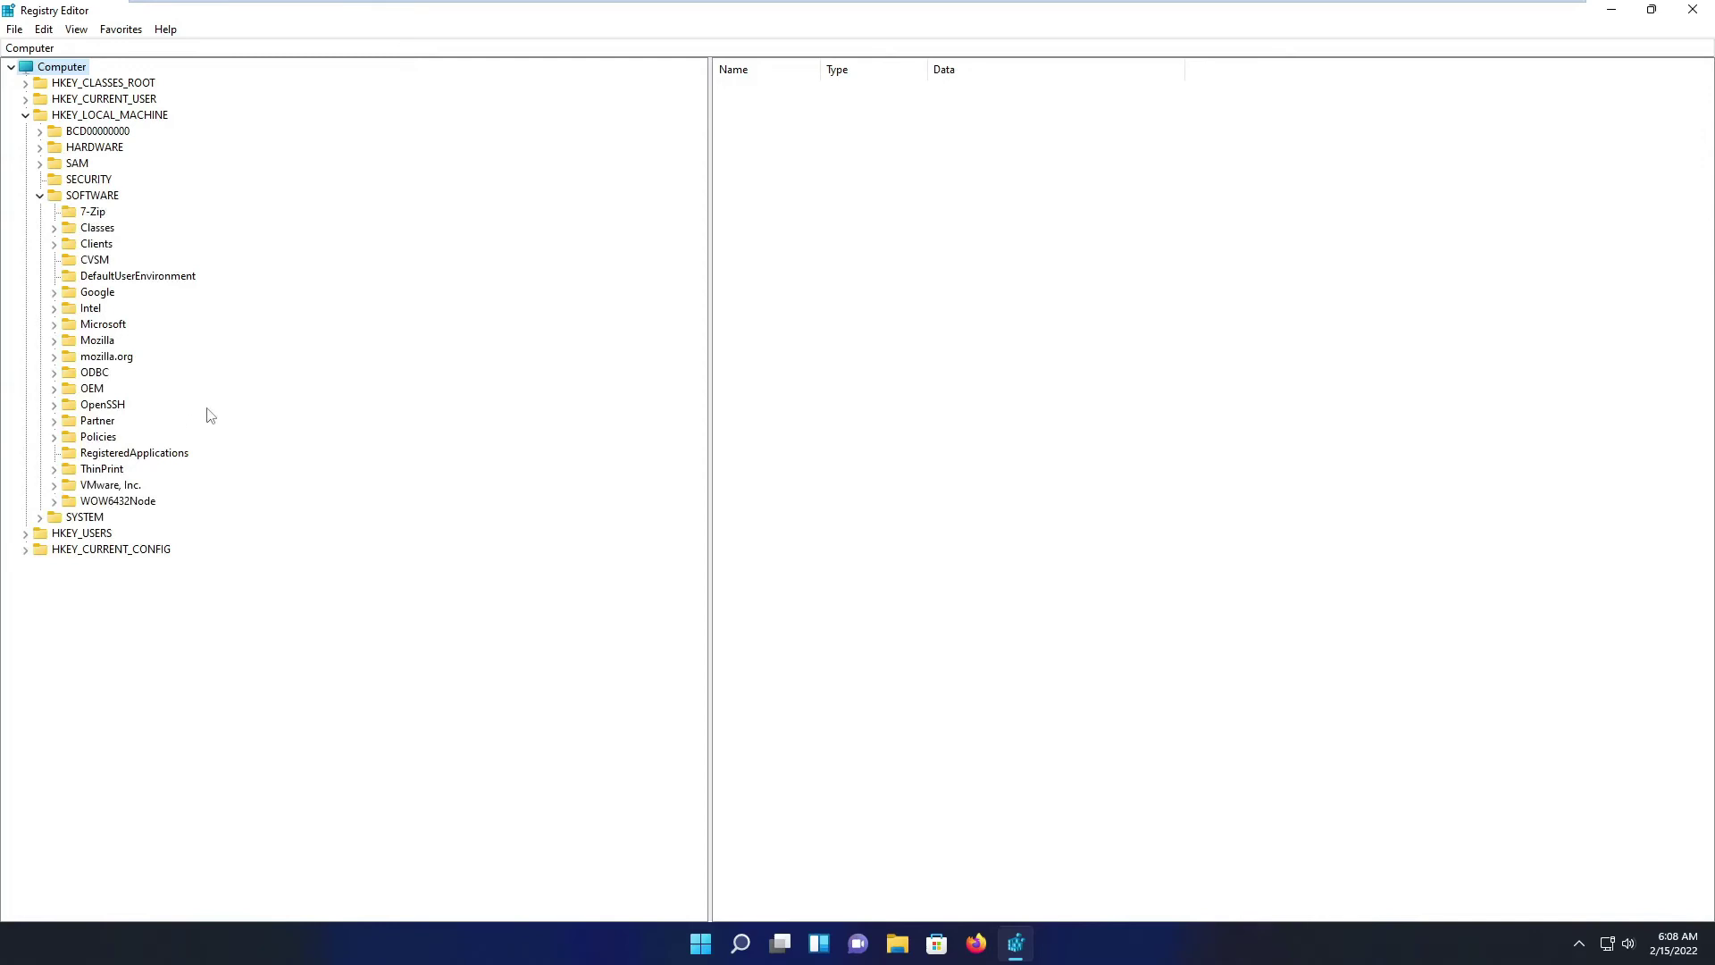
left_click(54, 437)
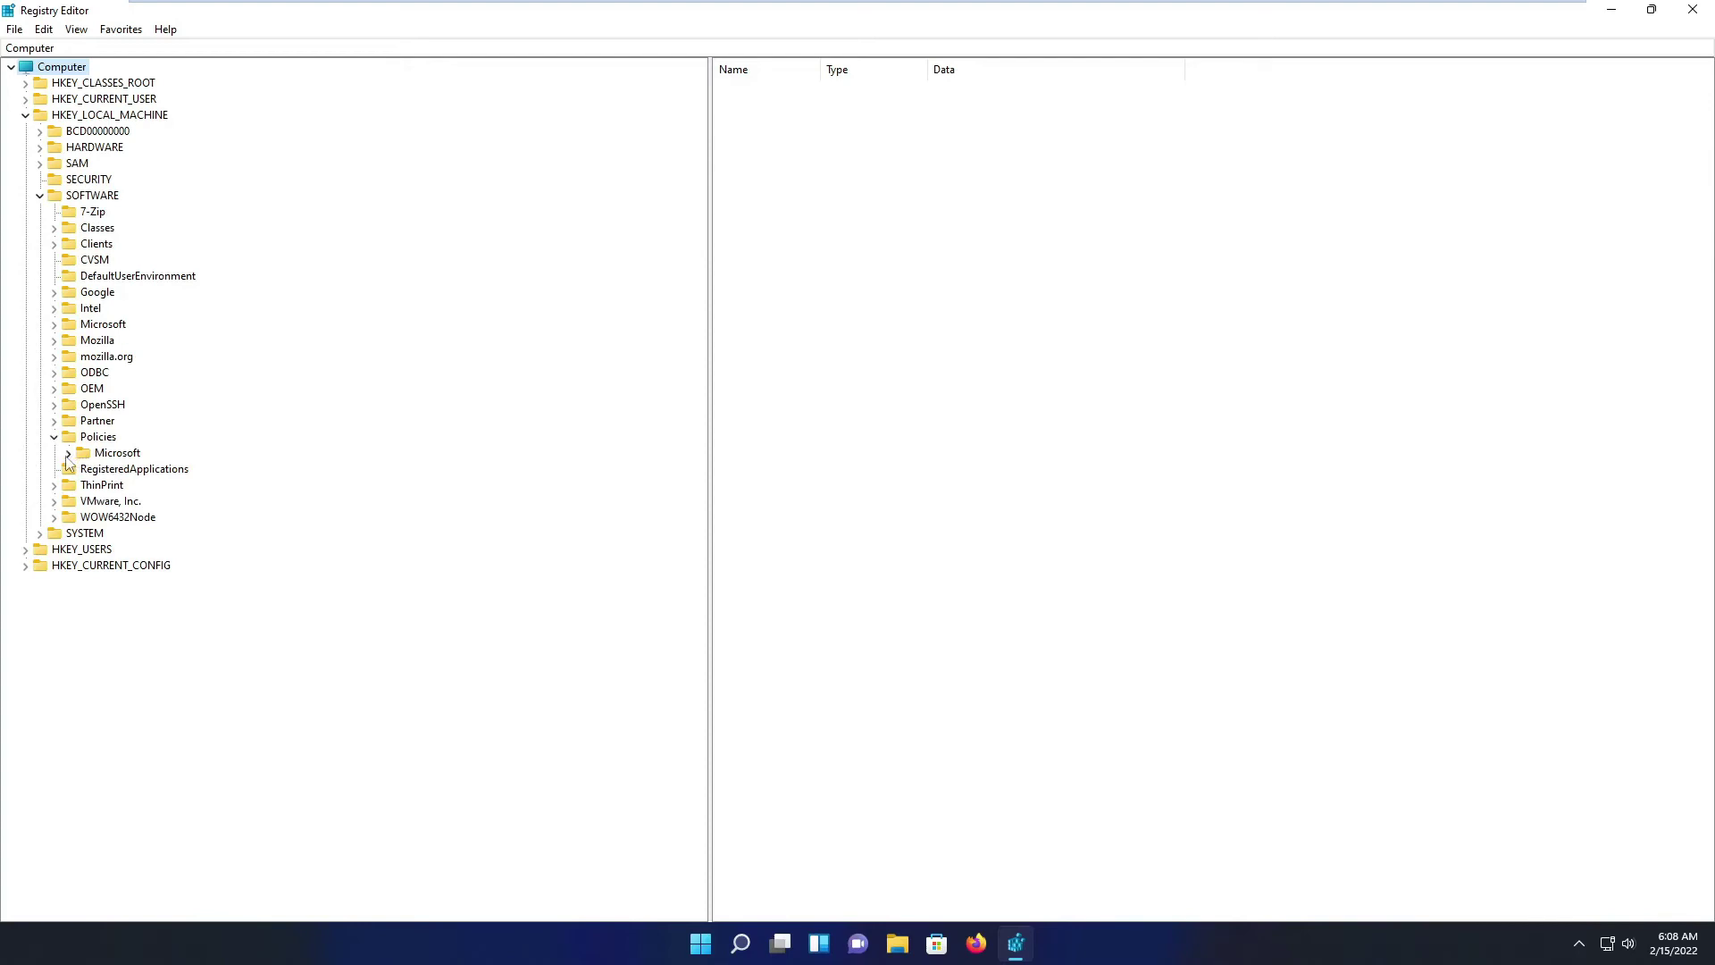
left_click(68, 453)
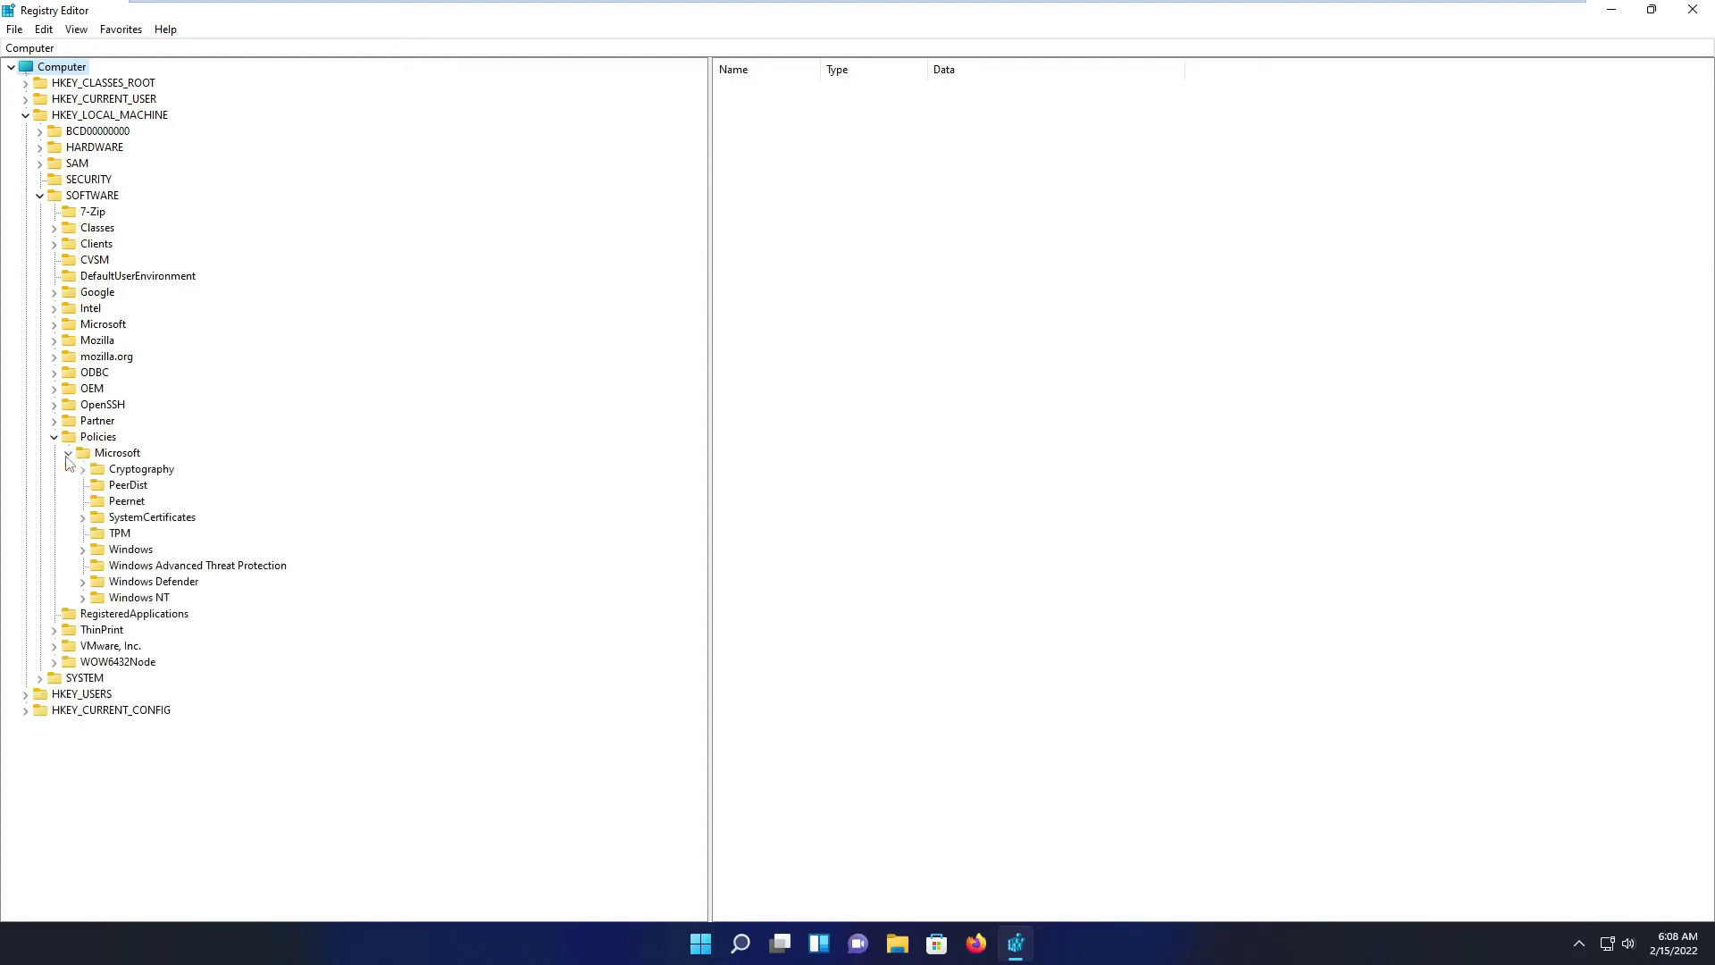
left_click(83, 550)
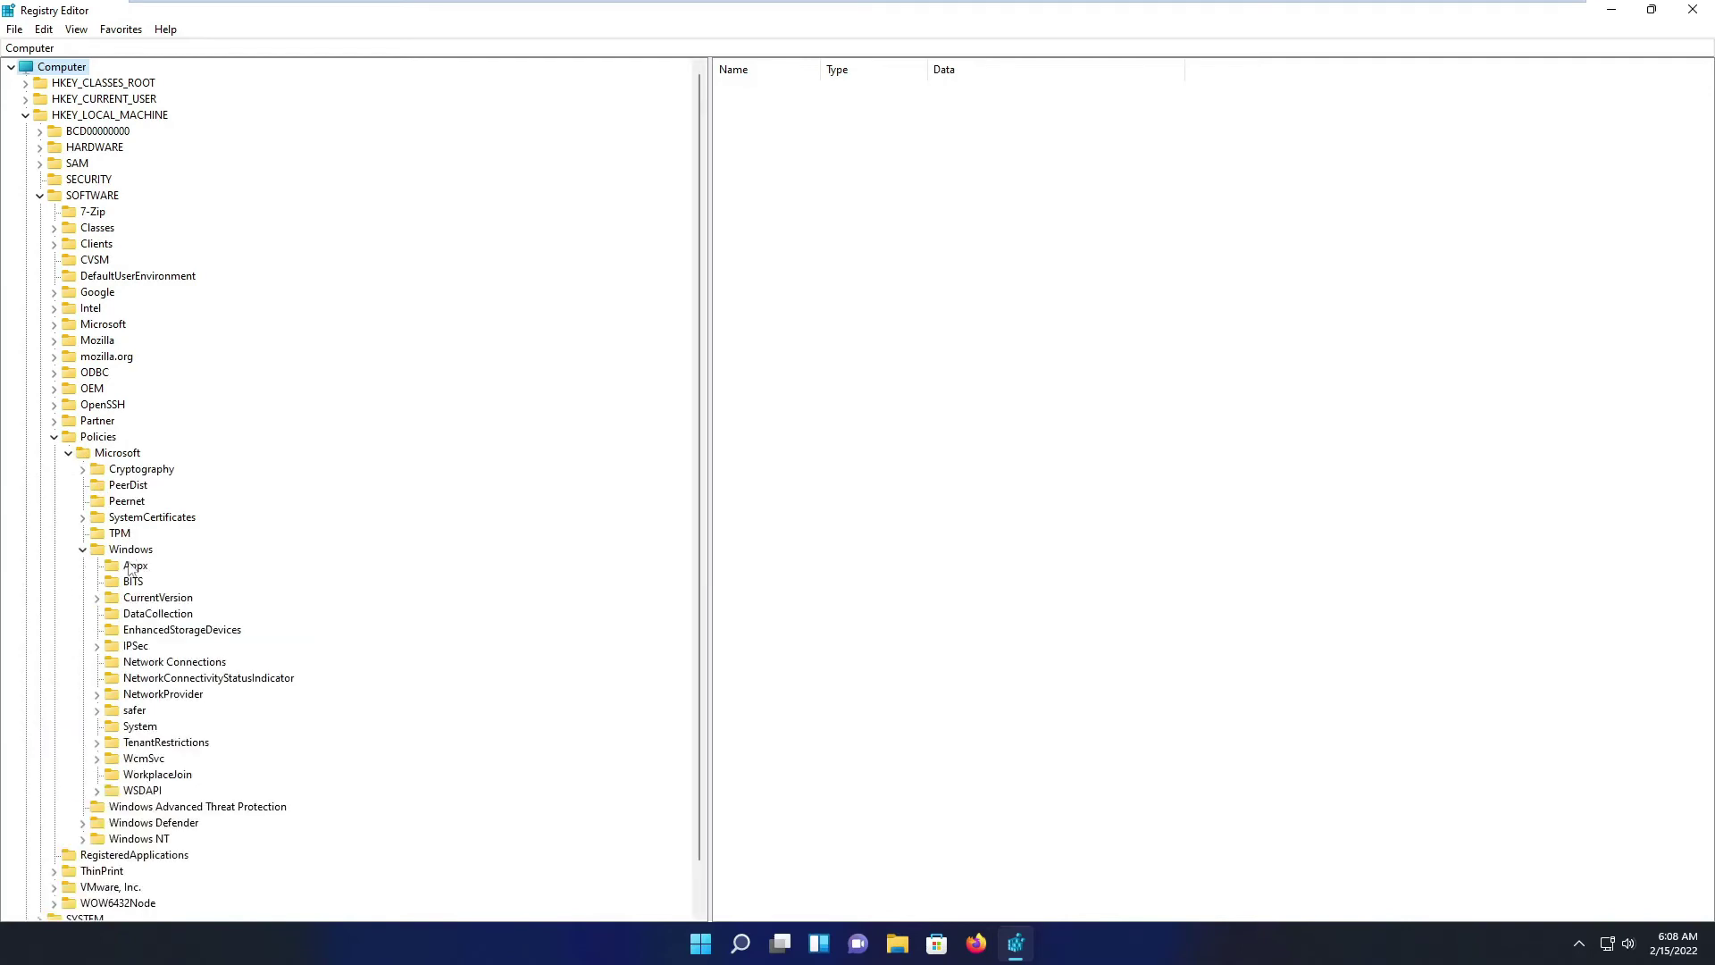
left_click(134, 618)
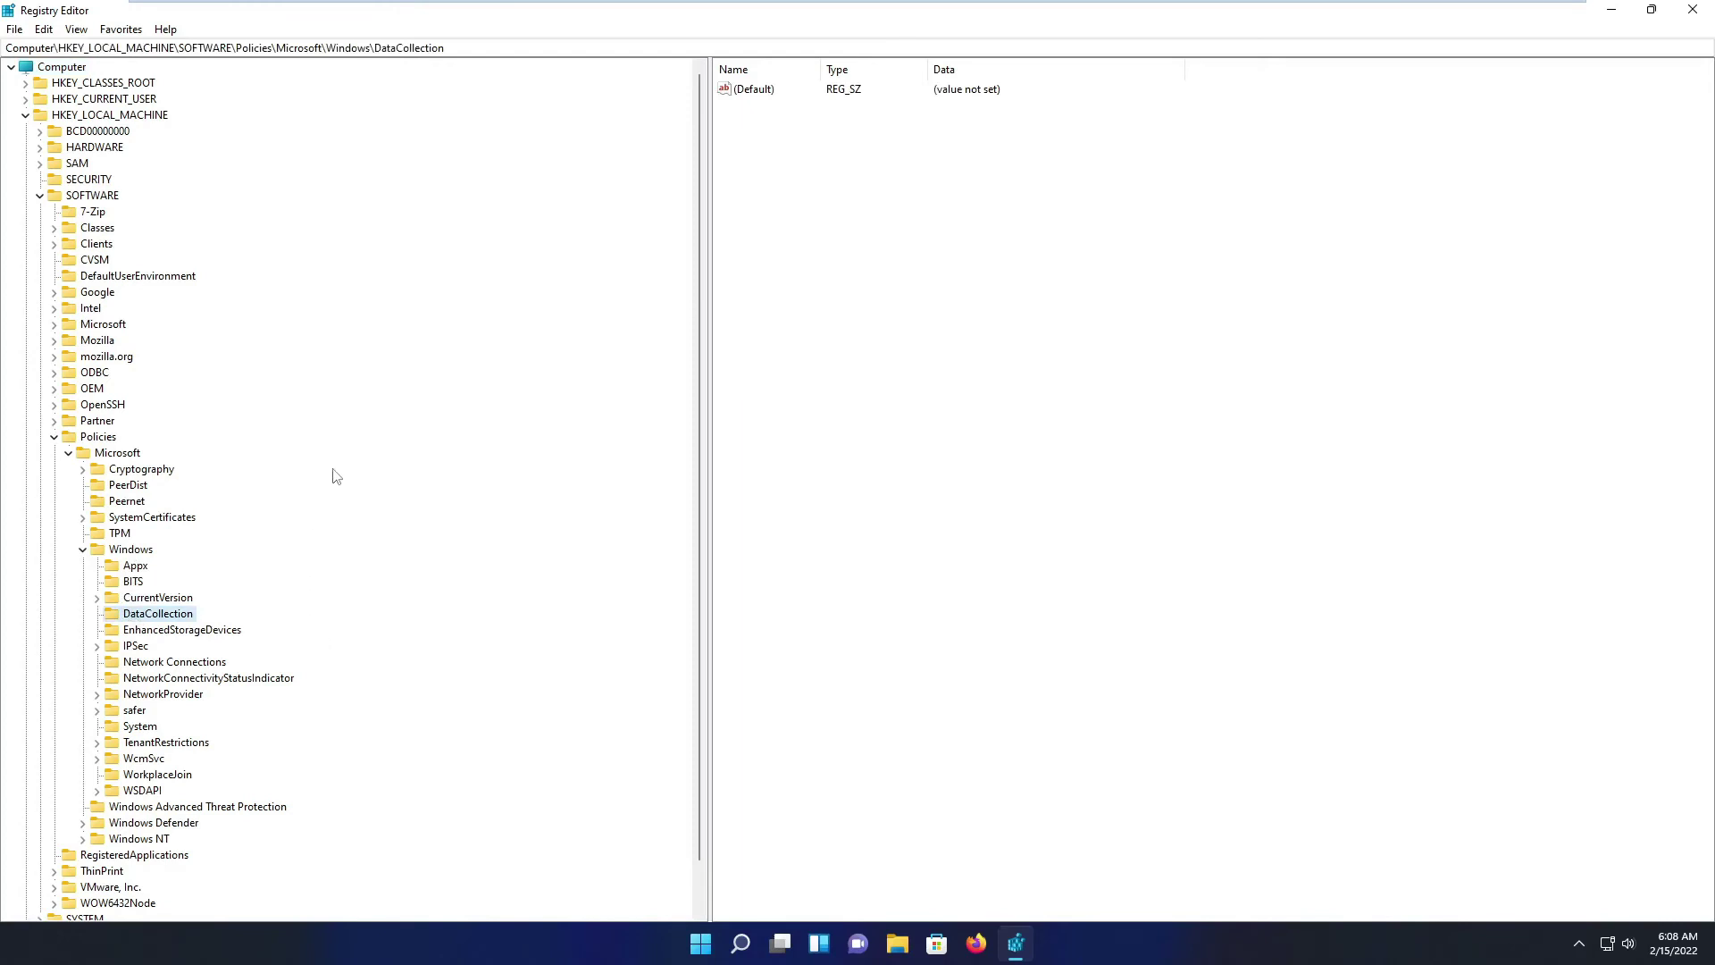
Step: Create a DWORD (32-bit) value named "Allow Telemetry" in the DataCollection key
key("Tab")
right_click(867, 172)
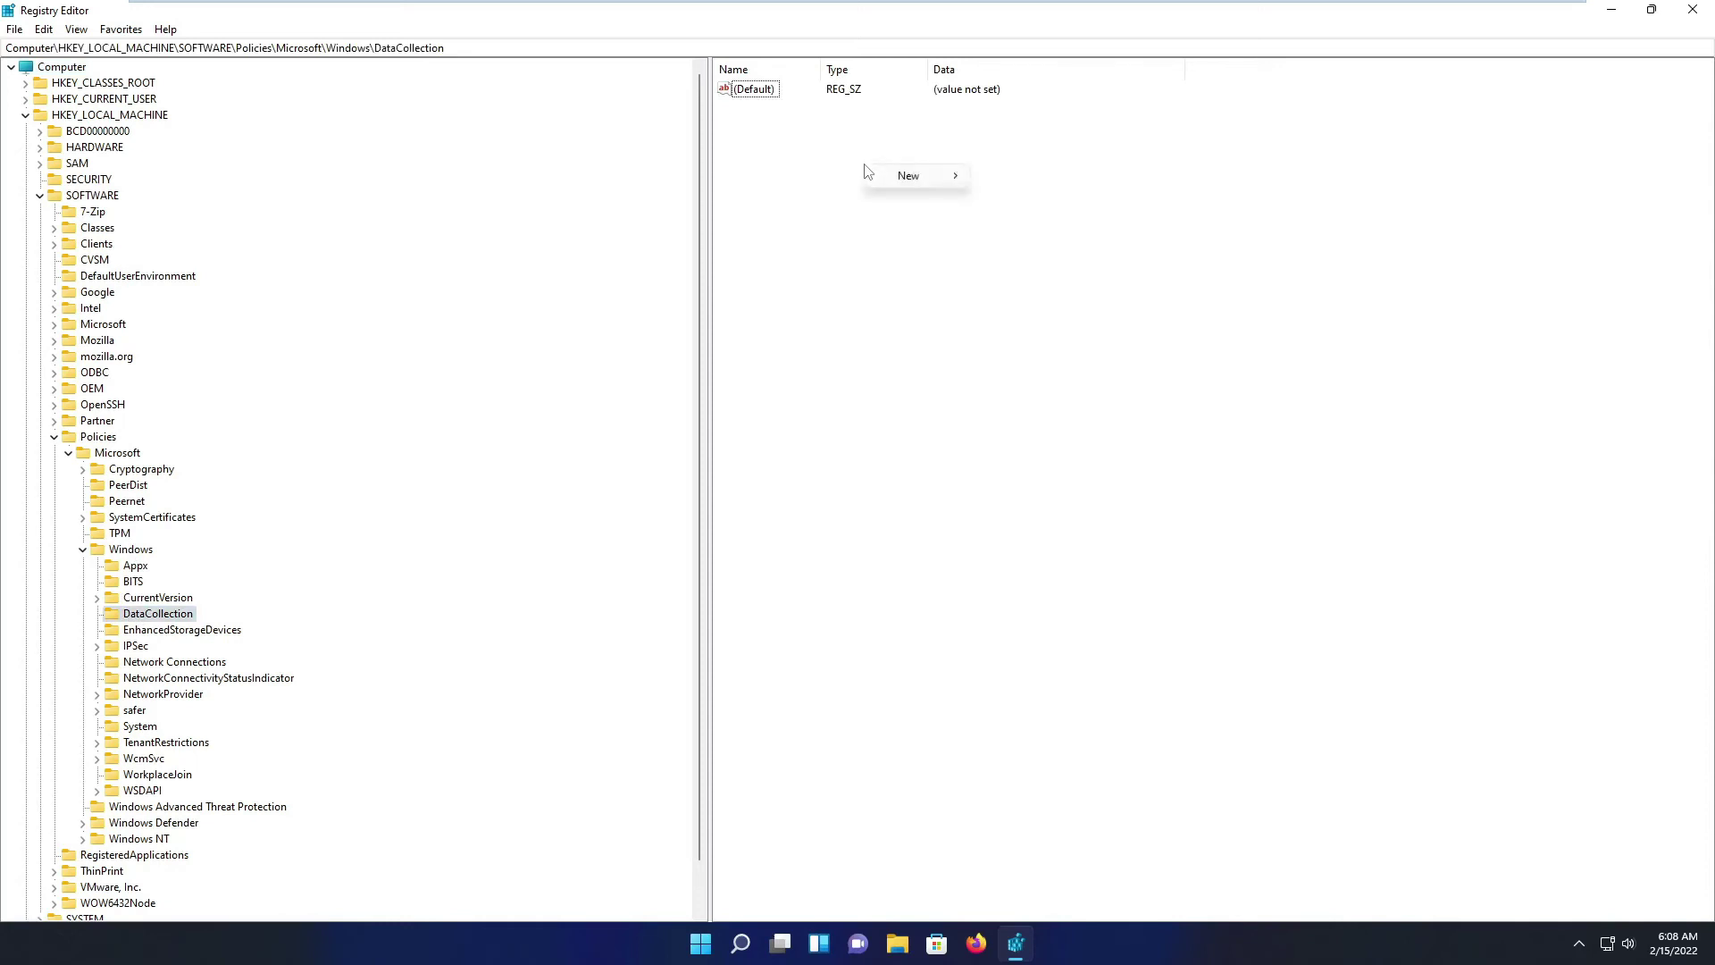
mouse_move(908, 182)
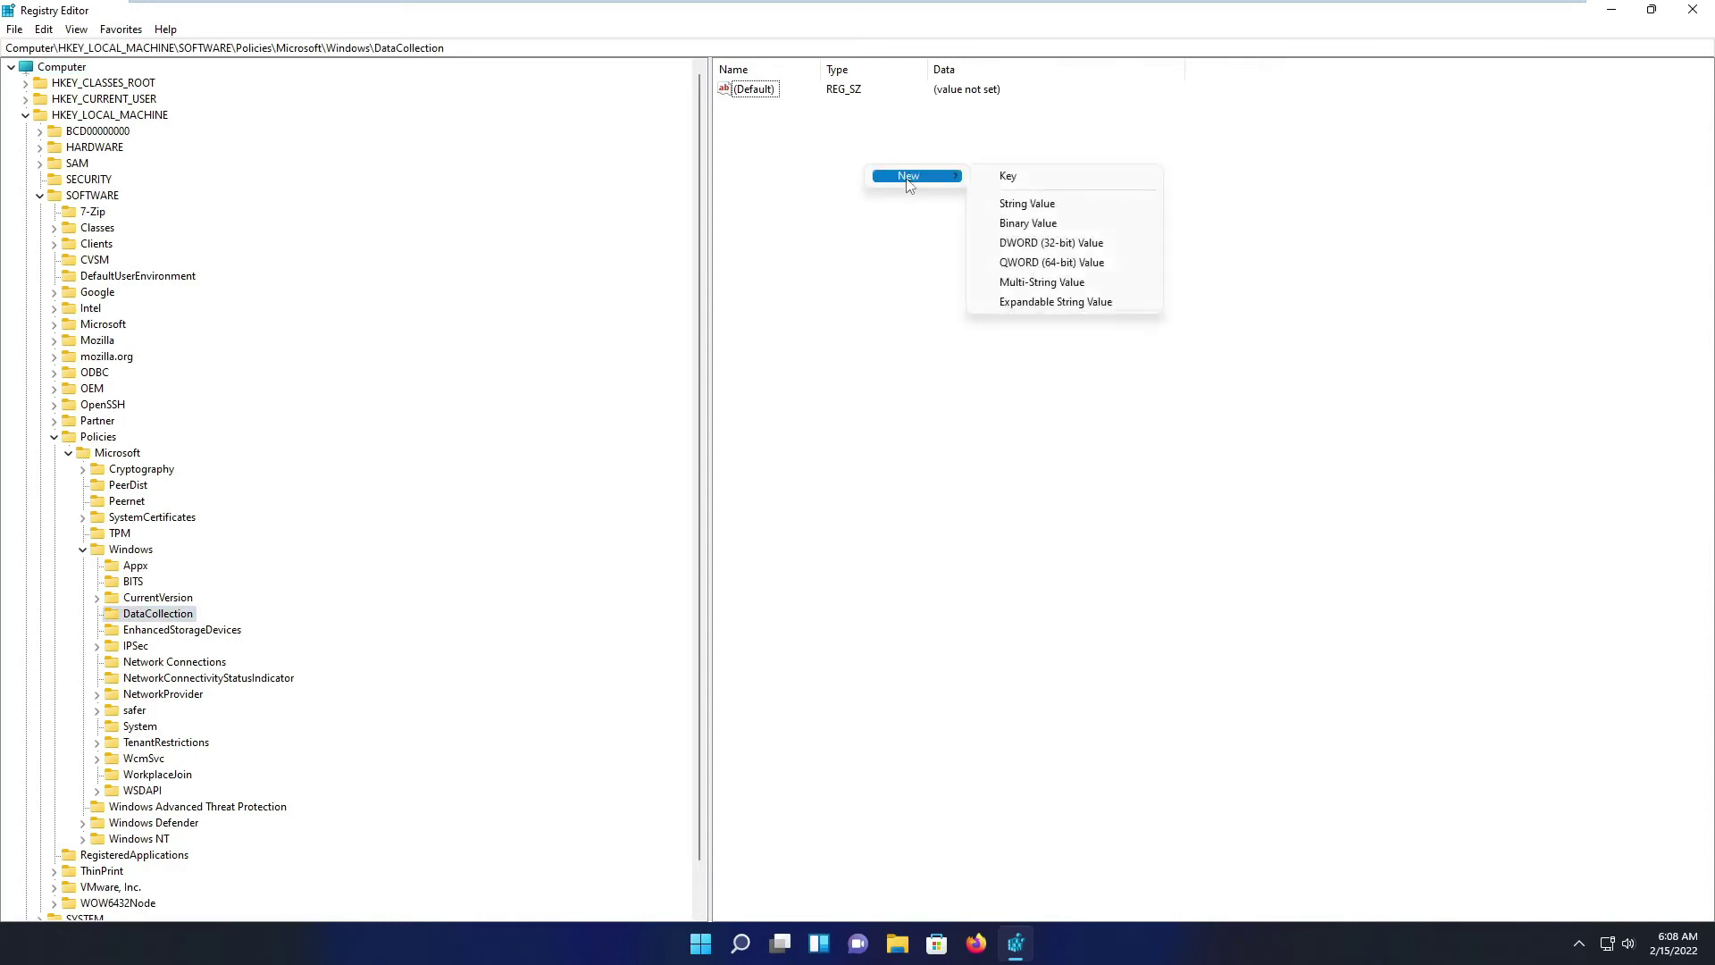
left_click(1049, 246)
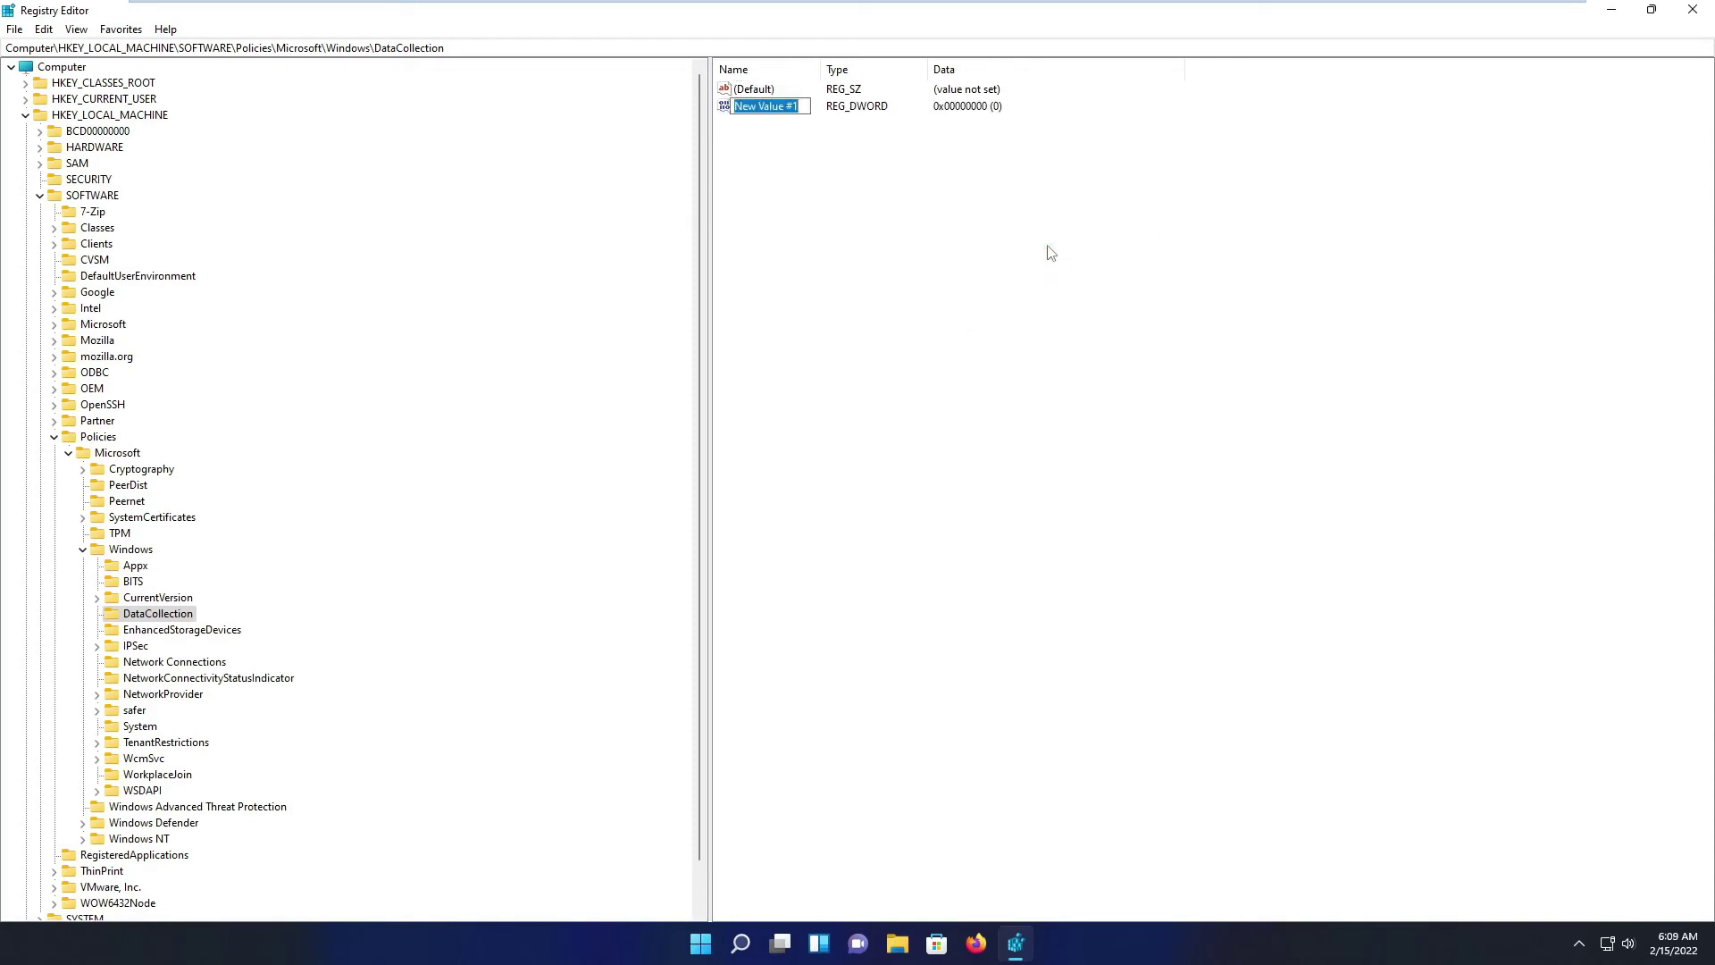
type("Allow Telemetry")
key("Return")
Step: Set the Allow Telemetry value data to 0 and close Registry Editor
double_click(766, 106)
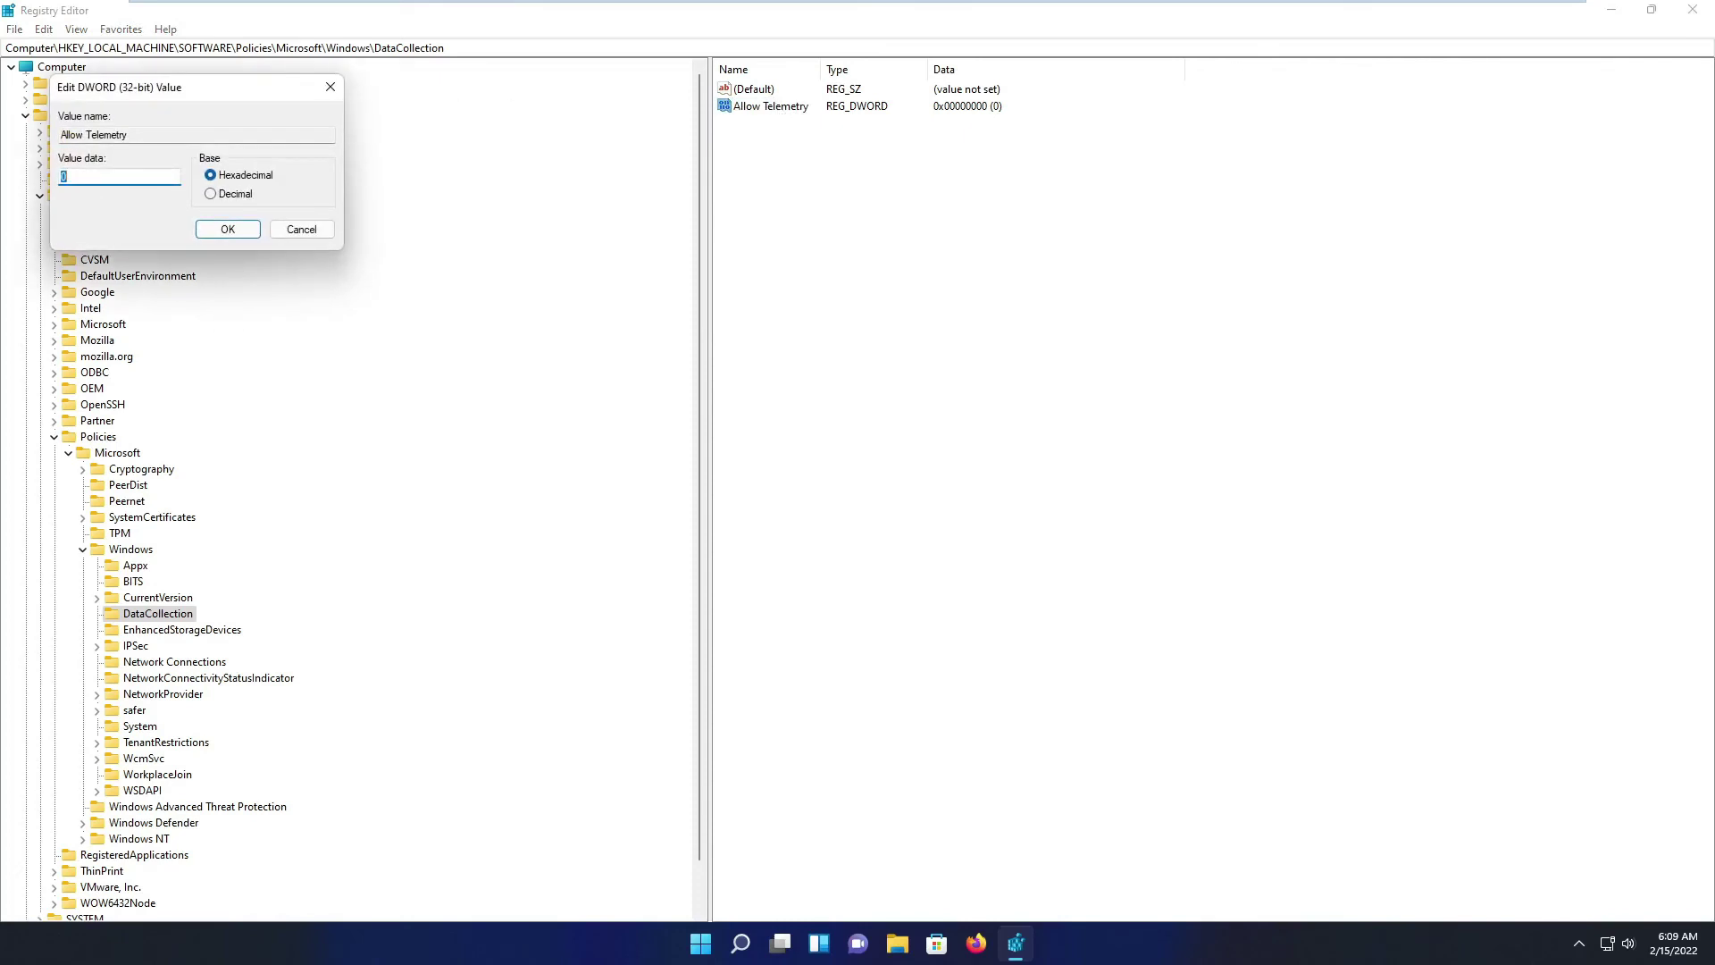
type("0")
left_click(227, 229)
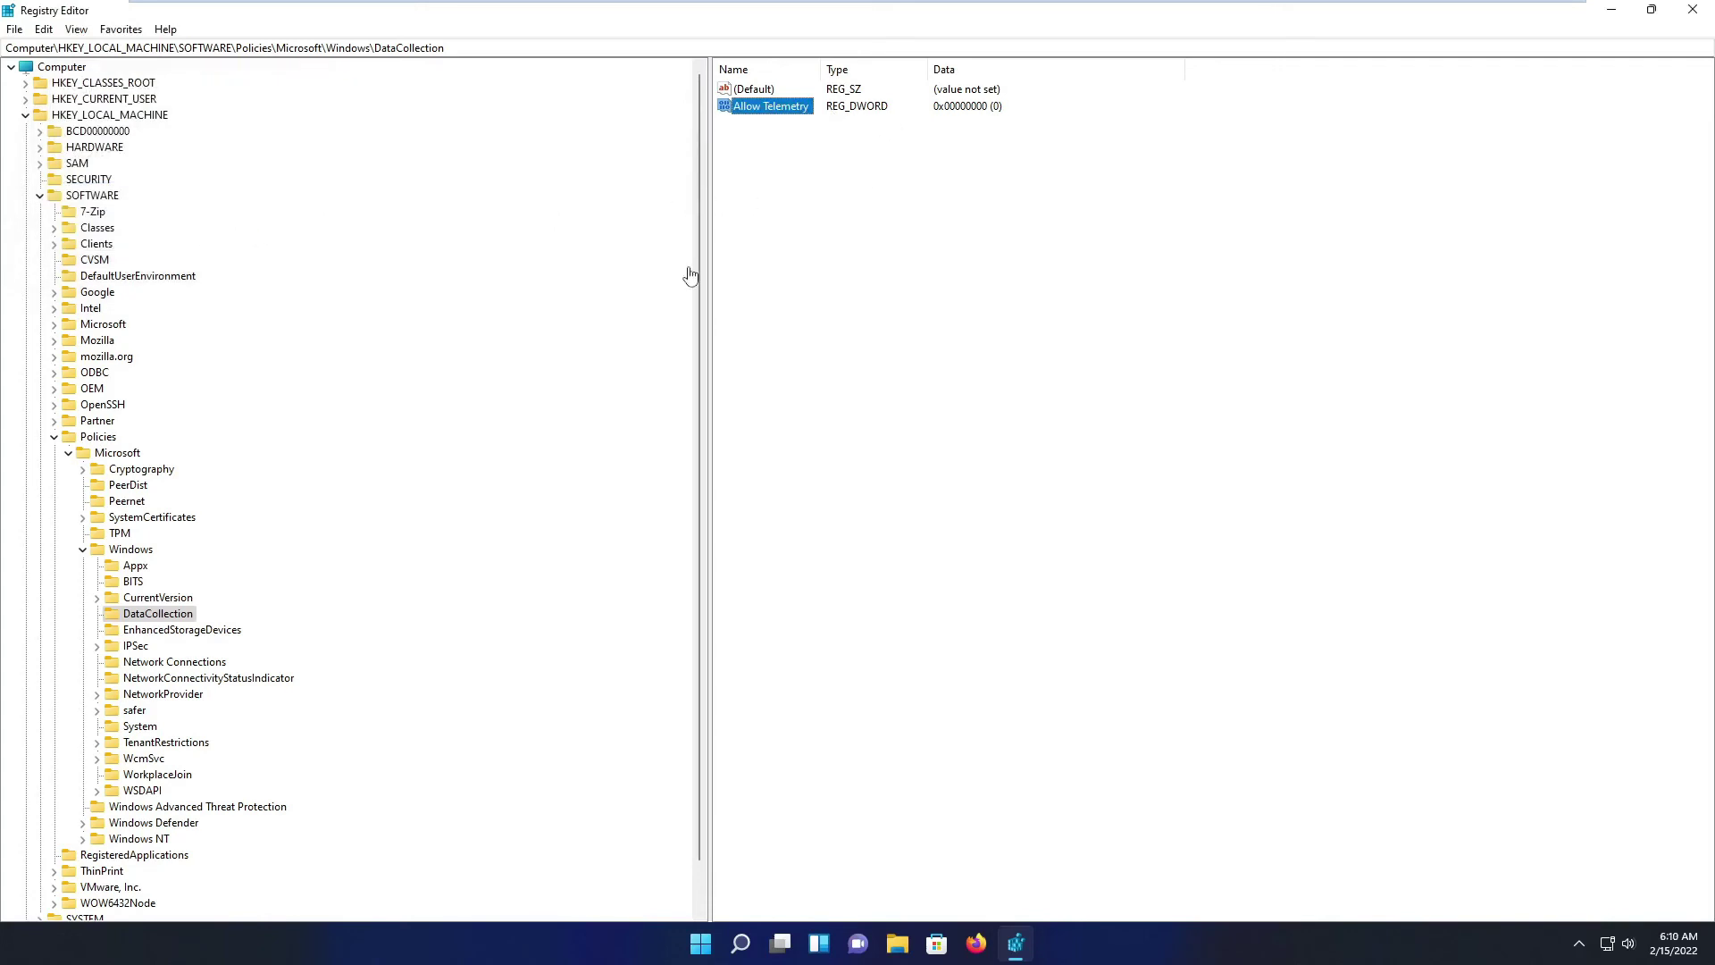
left_click(1690, 12)
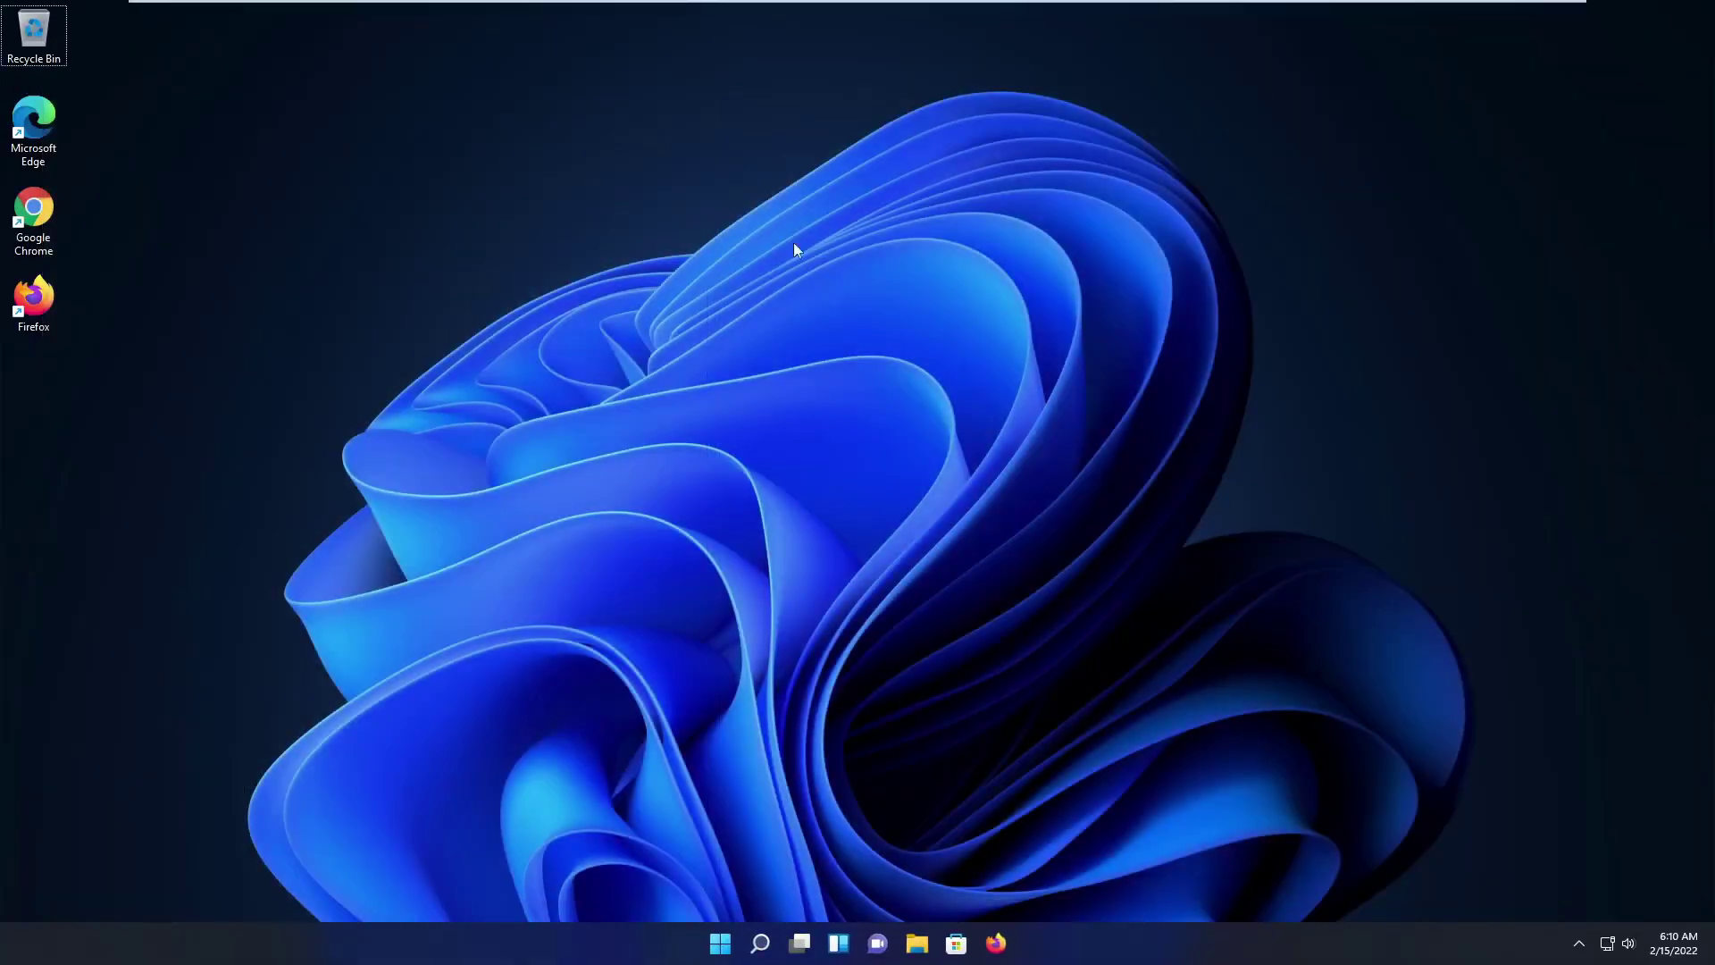
Step: Restart the computer and sign back in to the admin account with the account password
left_click(720, 944)
left_click(1075, 880)
left_click(1077, 849)
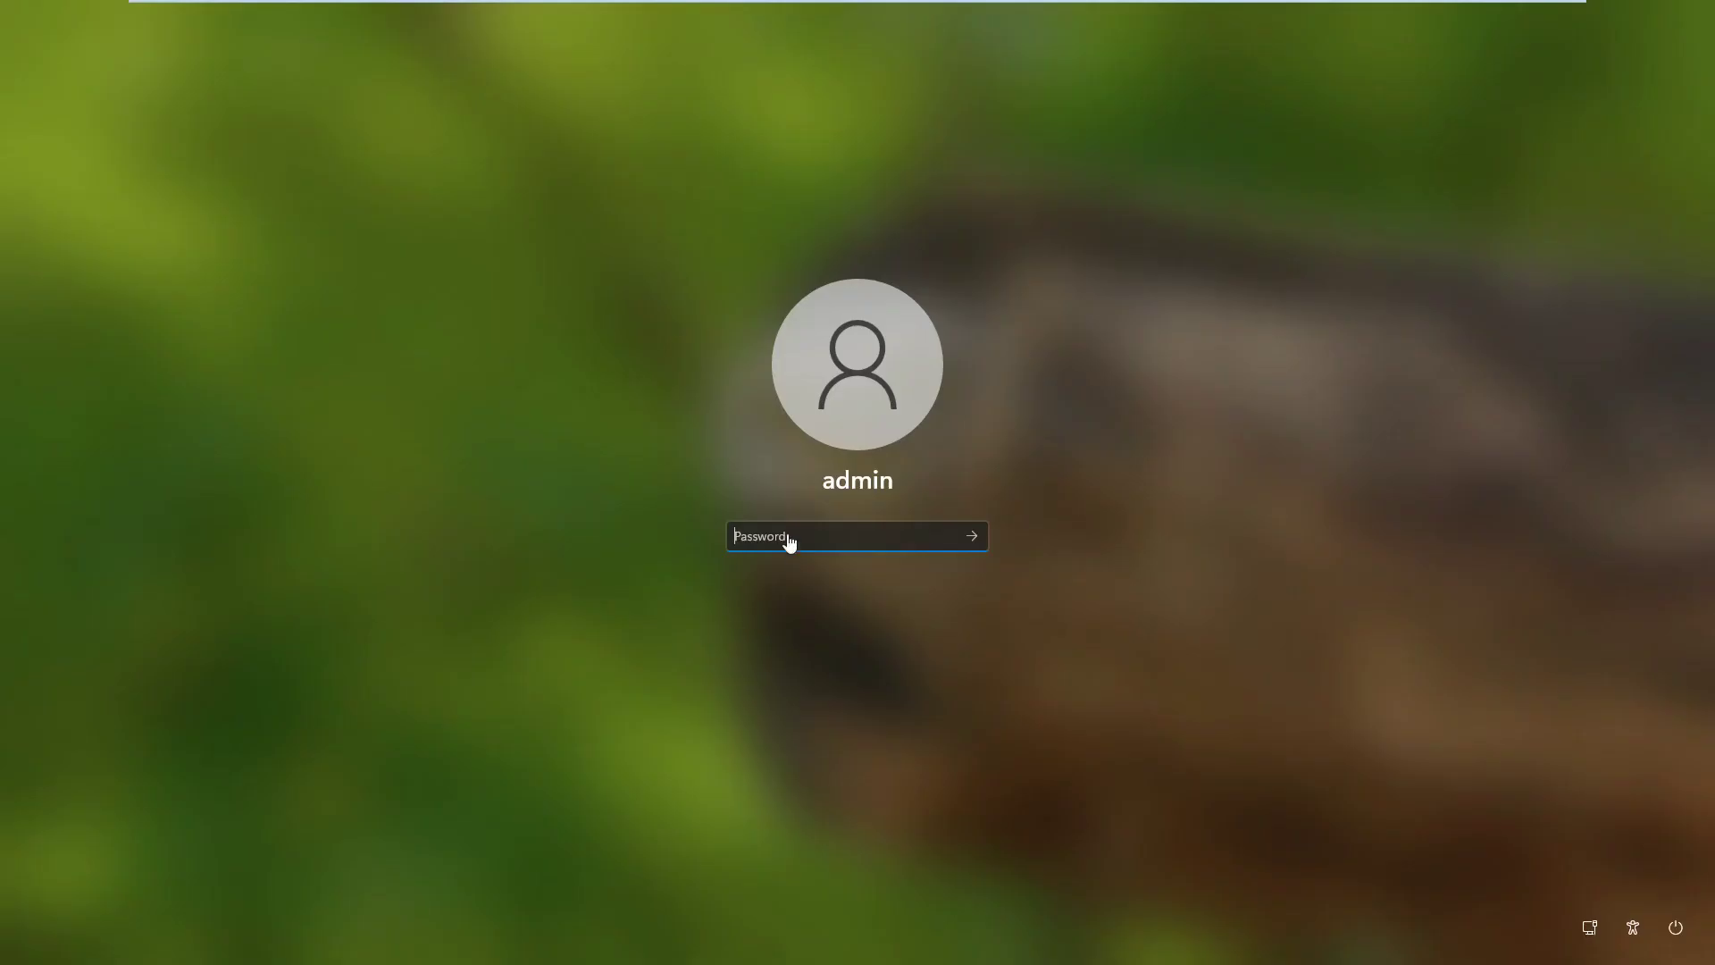
type("********")
key("Return")
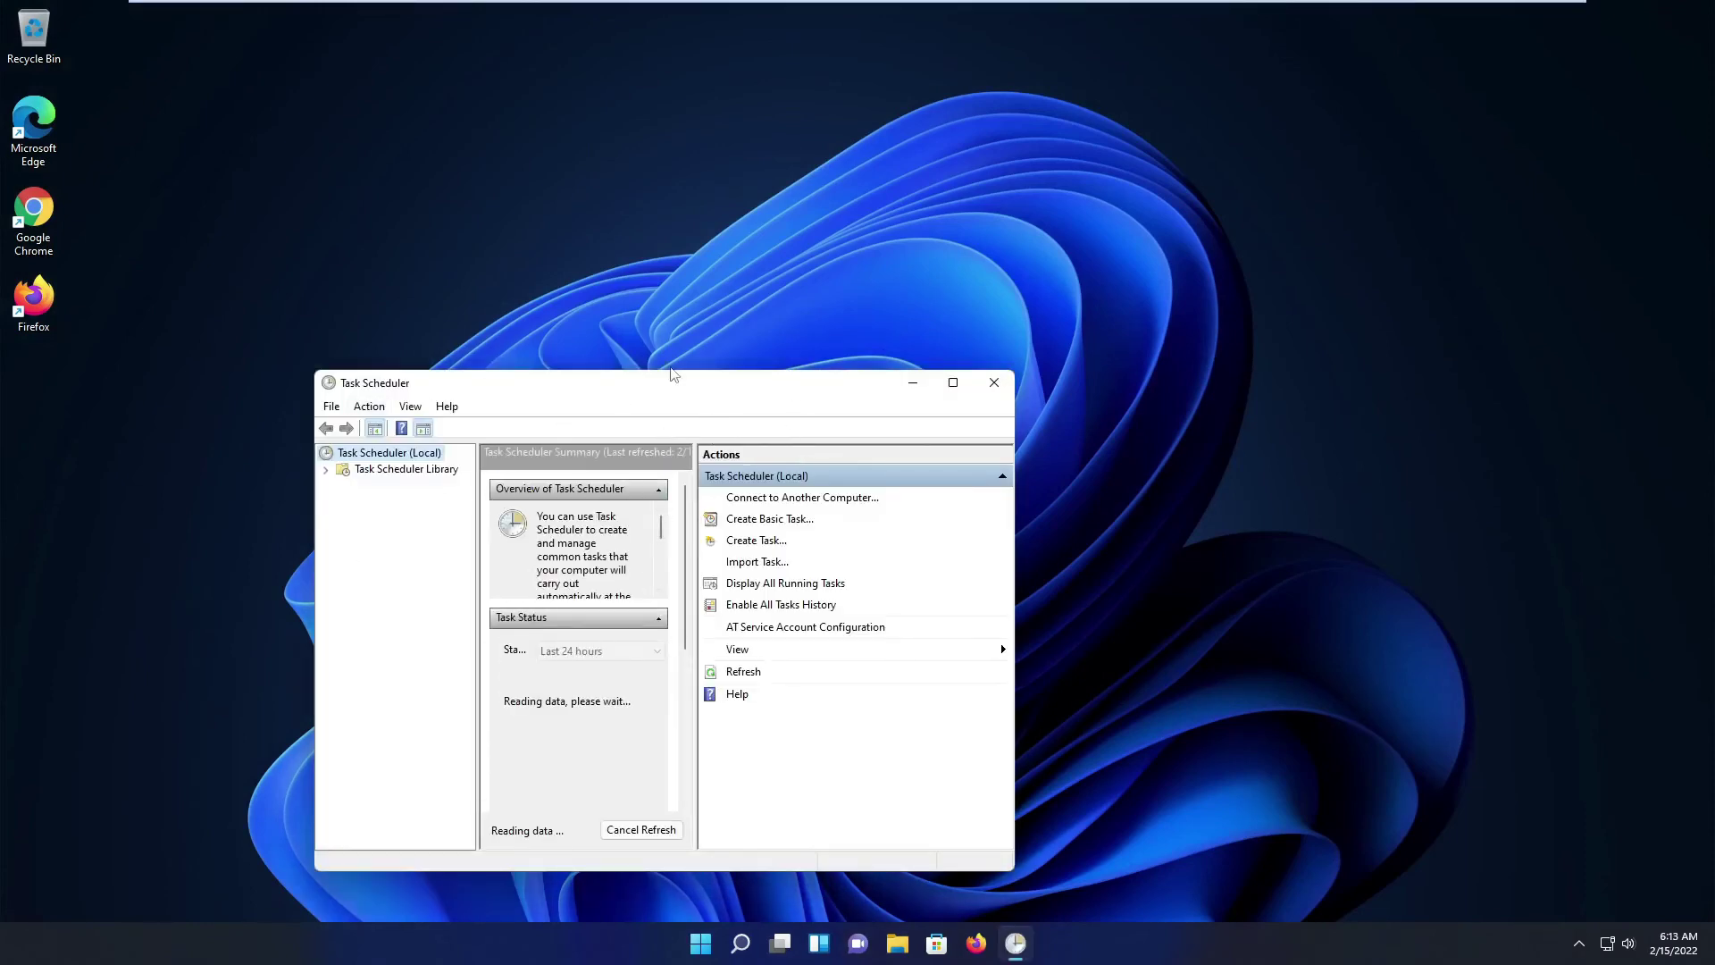
Step: Maximize Task Scheduler and open the Customer Experience Improvement Program folder under Task Scheduler Library, Microsoft, Windows
double_click(660, 386)
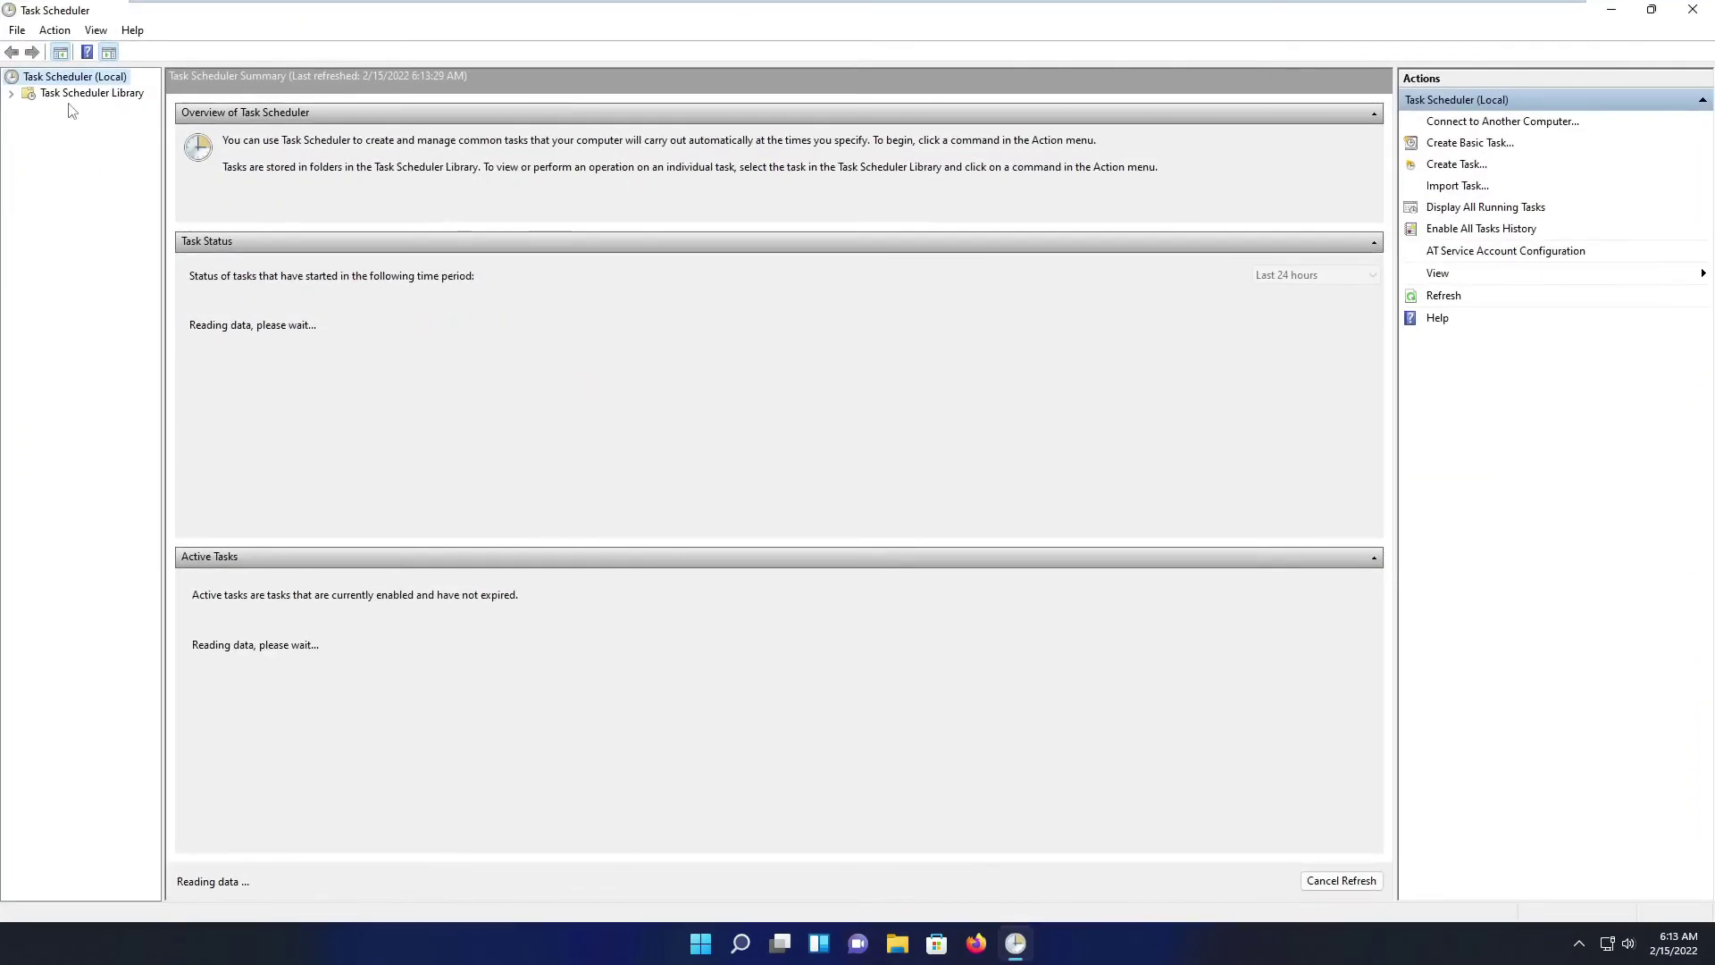
left_click(11, 93)
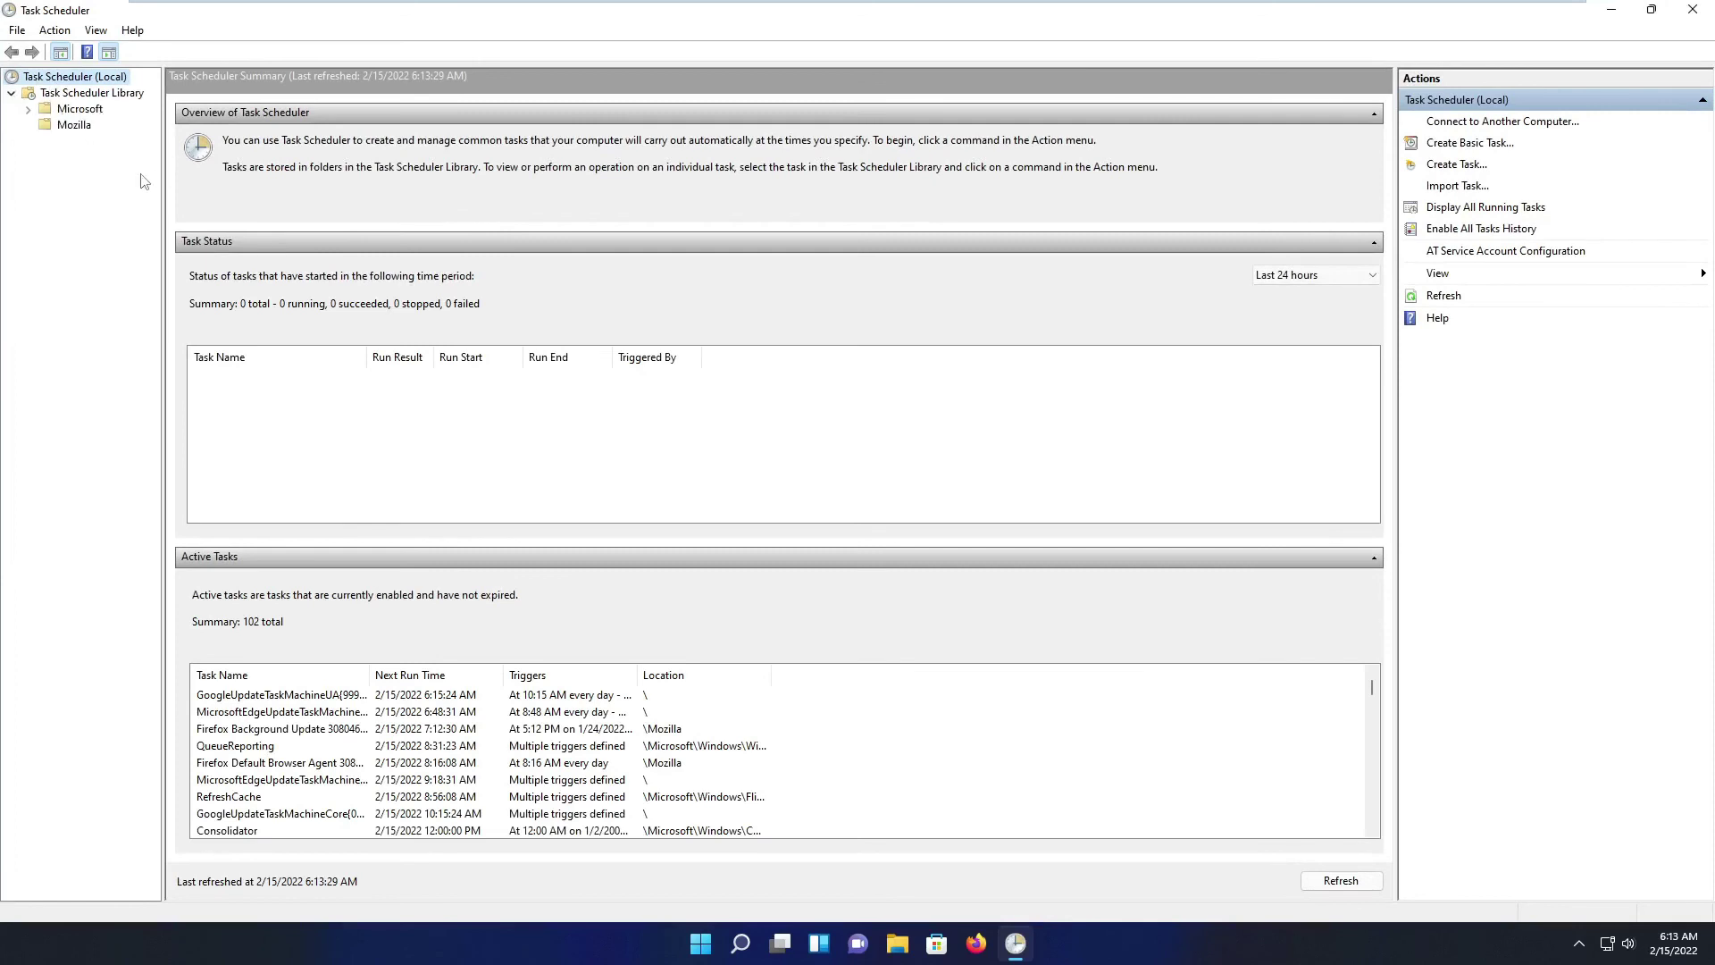
left_click(28, 110)
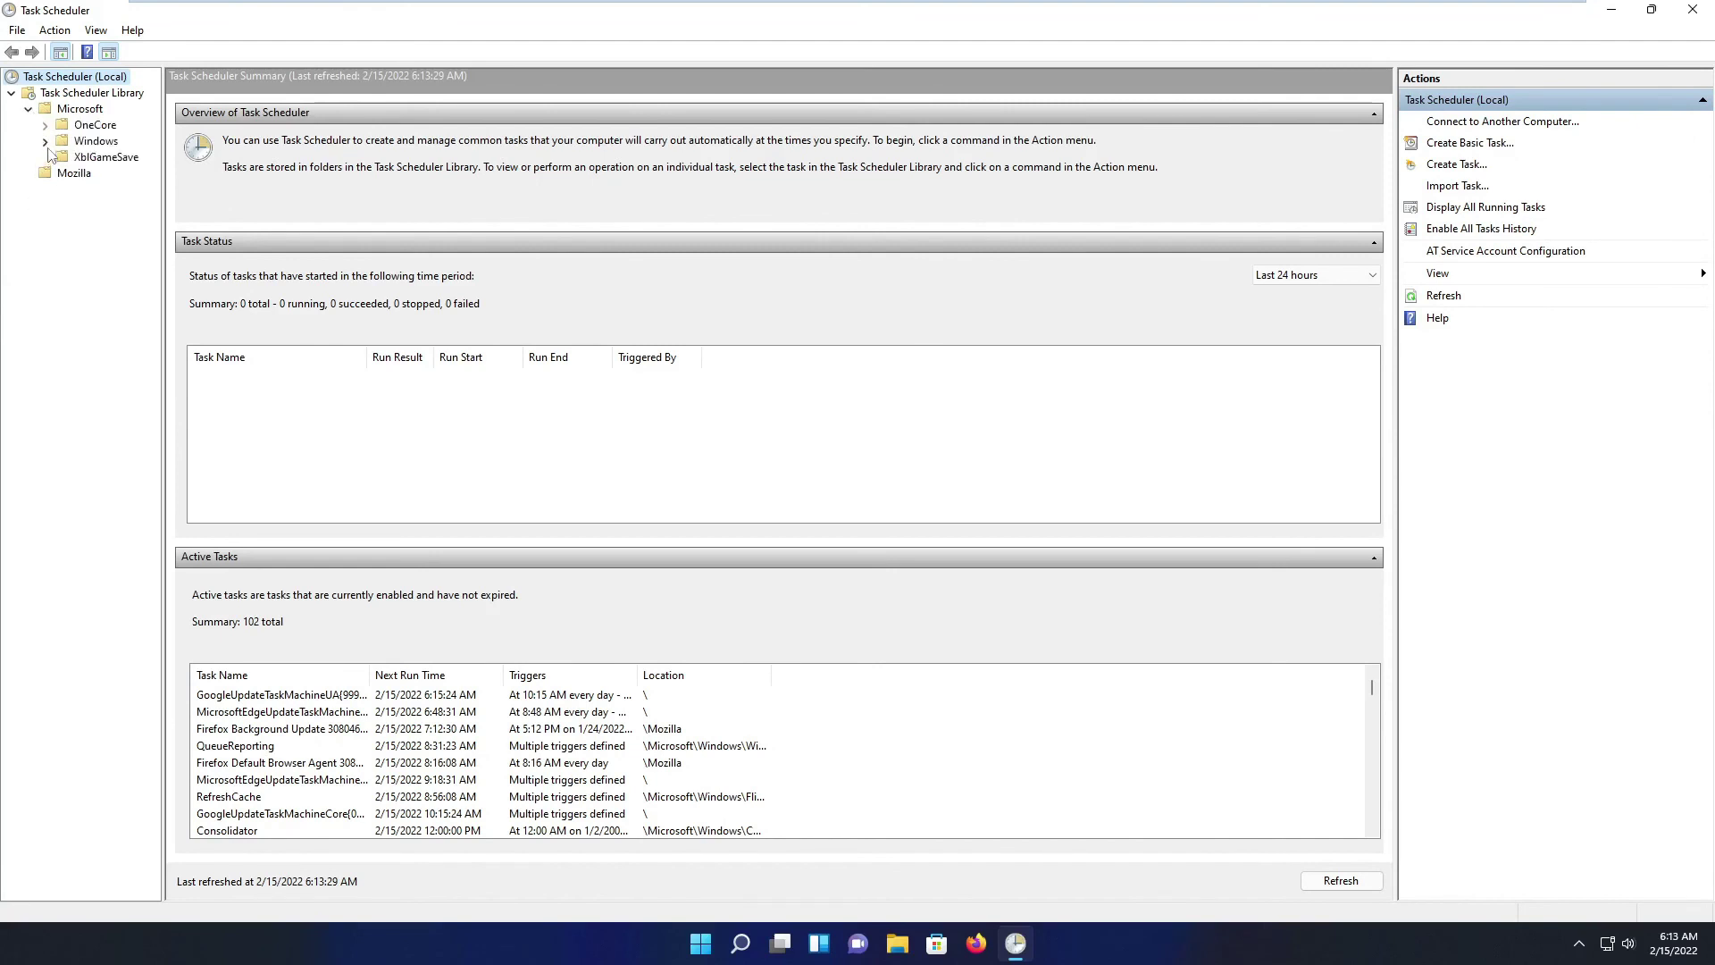
left_click(45, 141)
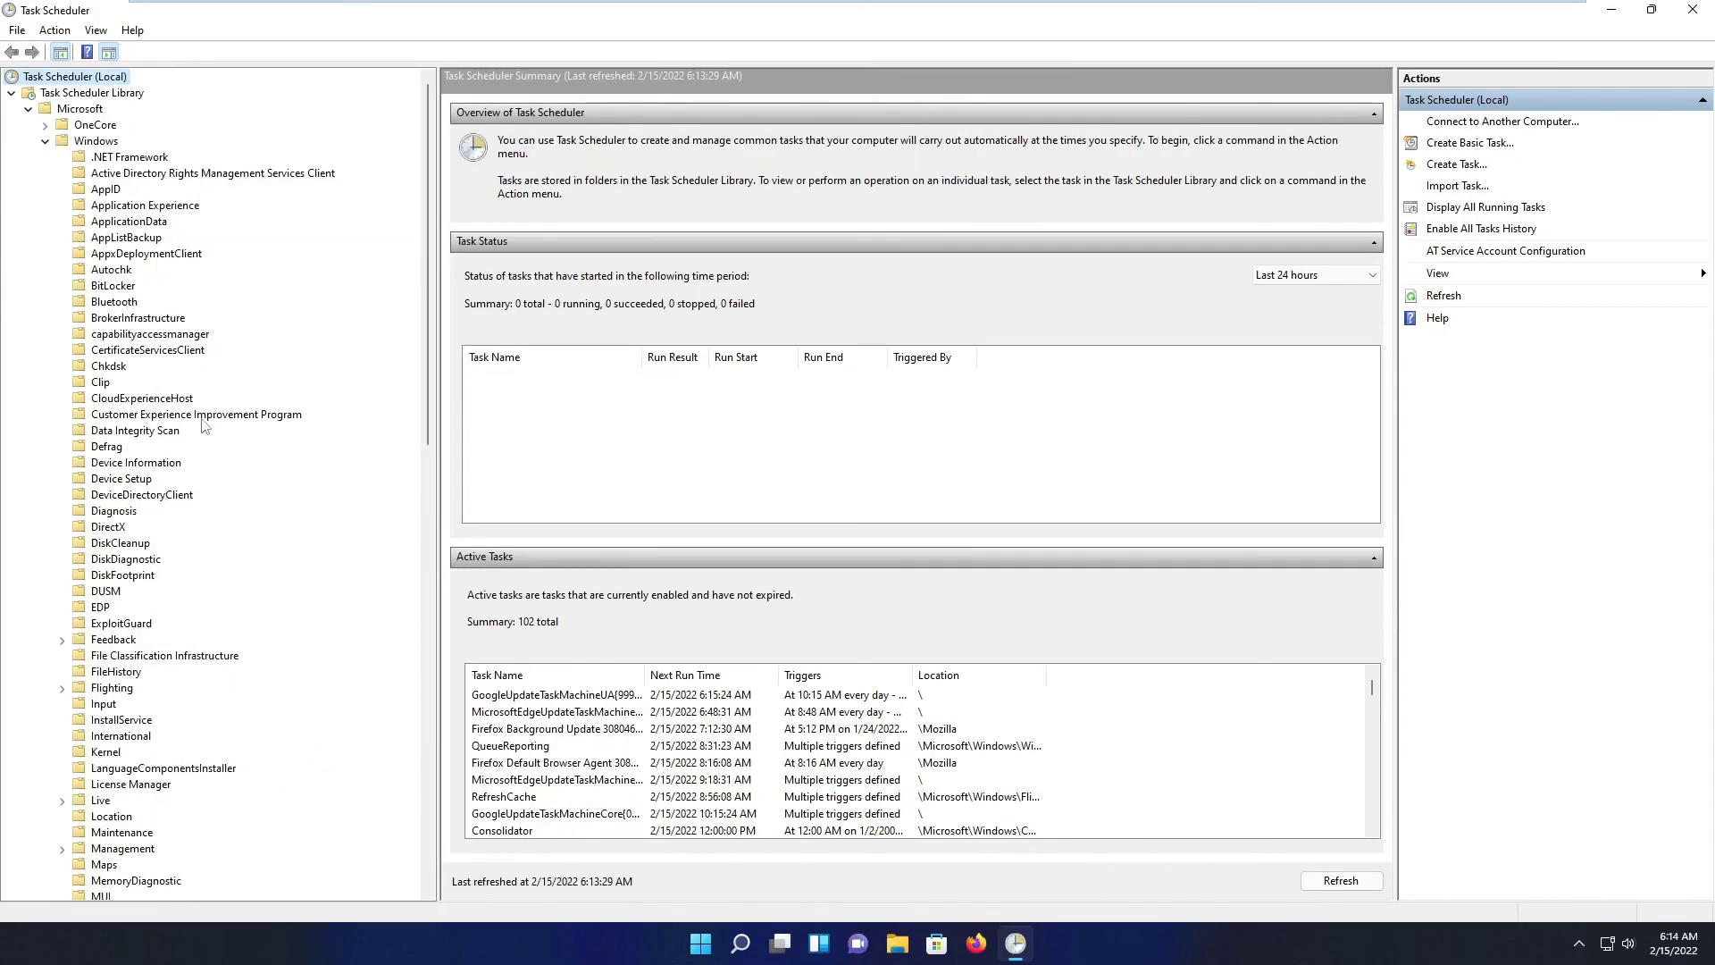
left_click(204, 415)
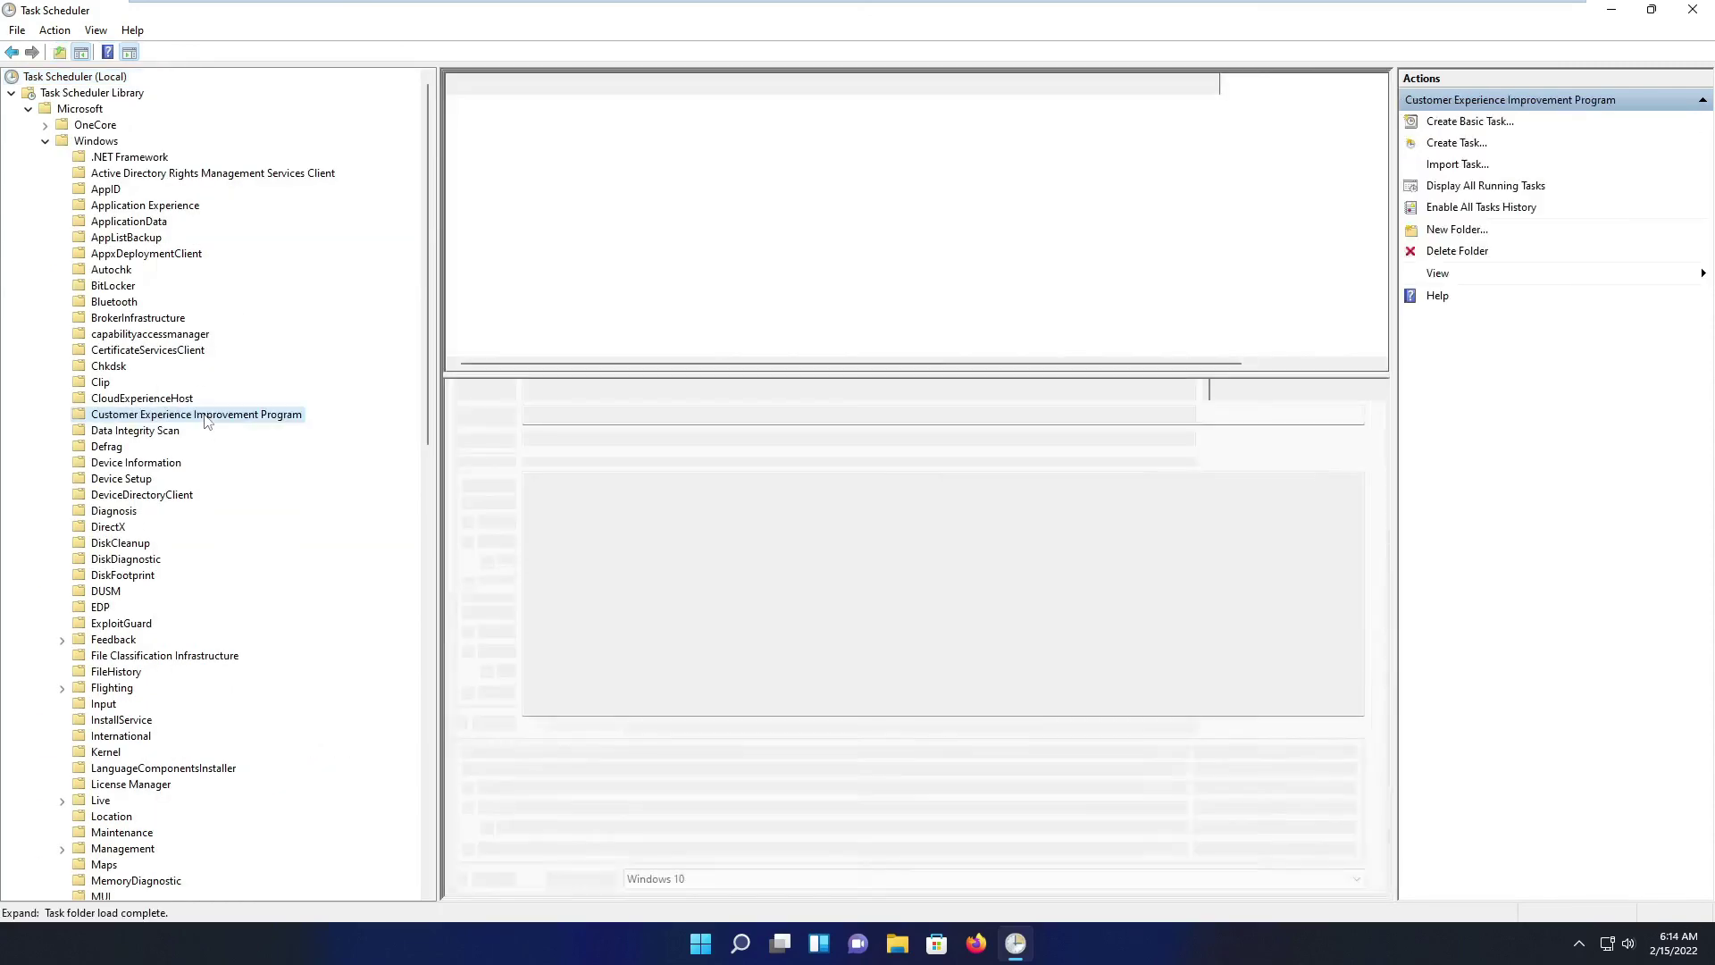
Step: Disable the Consolidator and UsbCeip tasks in the Customer Experience Improvement Program folder and close Task Scheduler
left_click(600, 237)
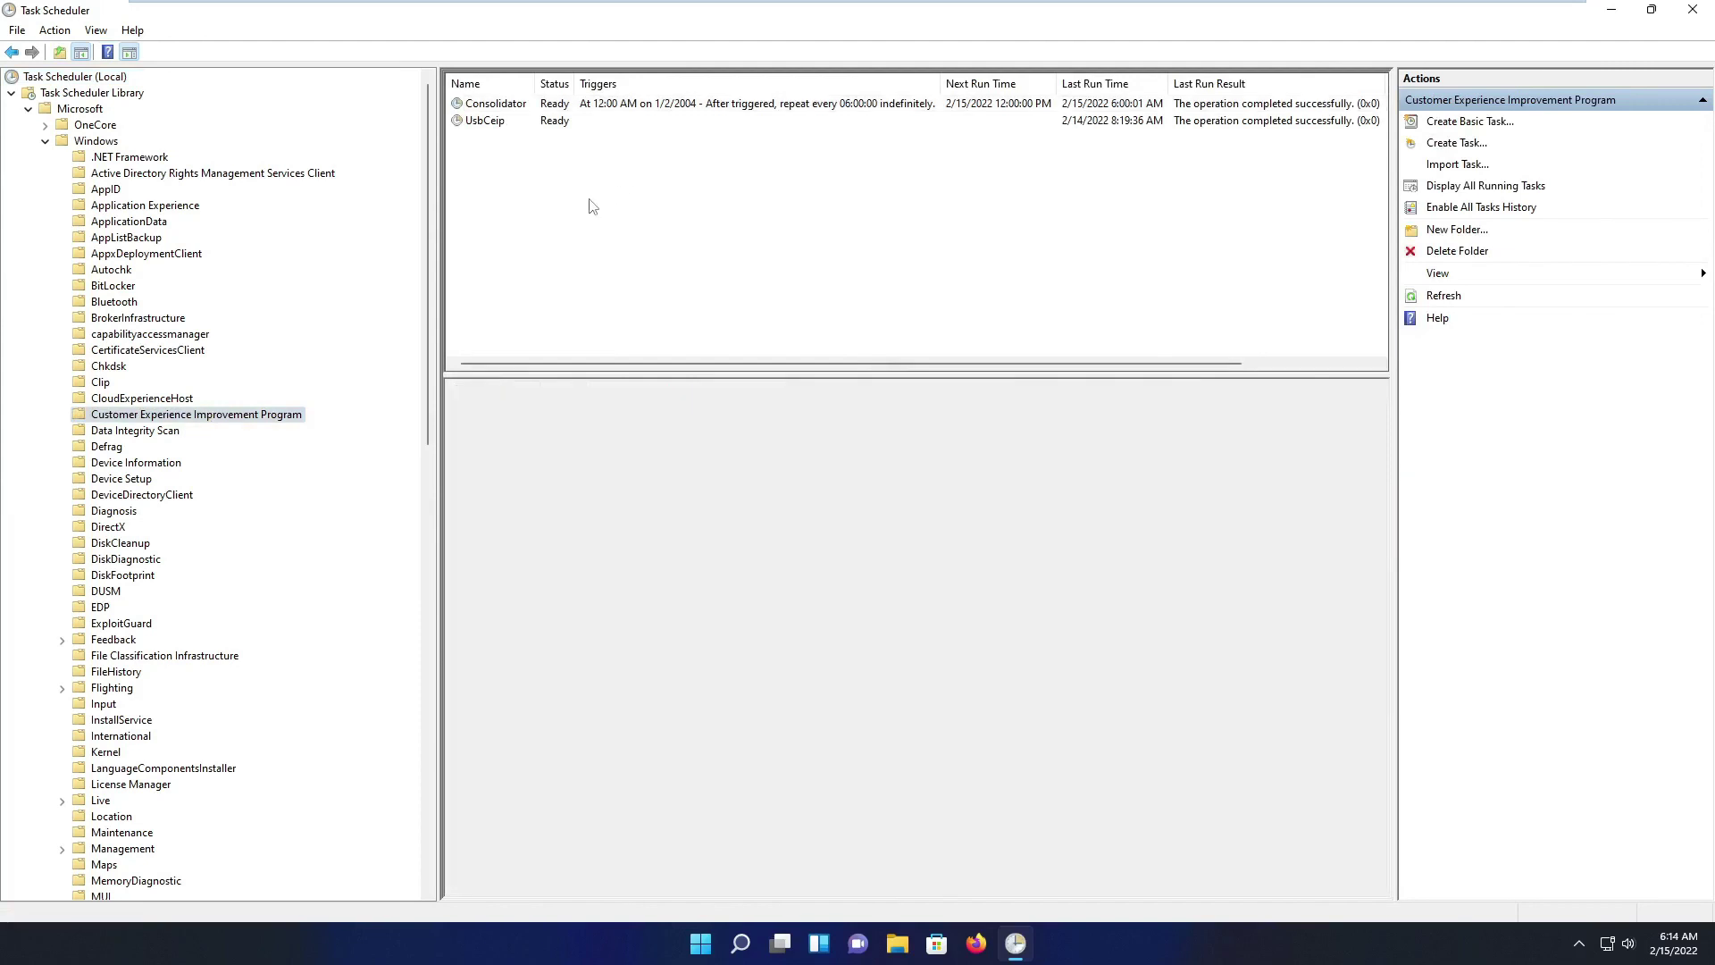
left_click(614, 109)
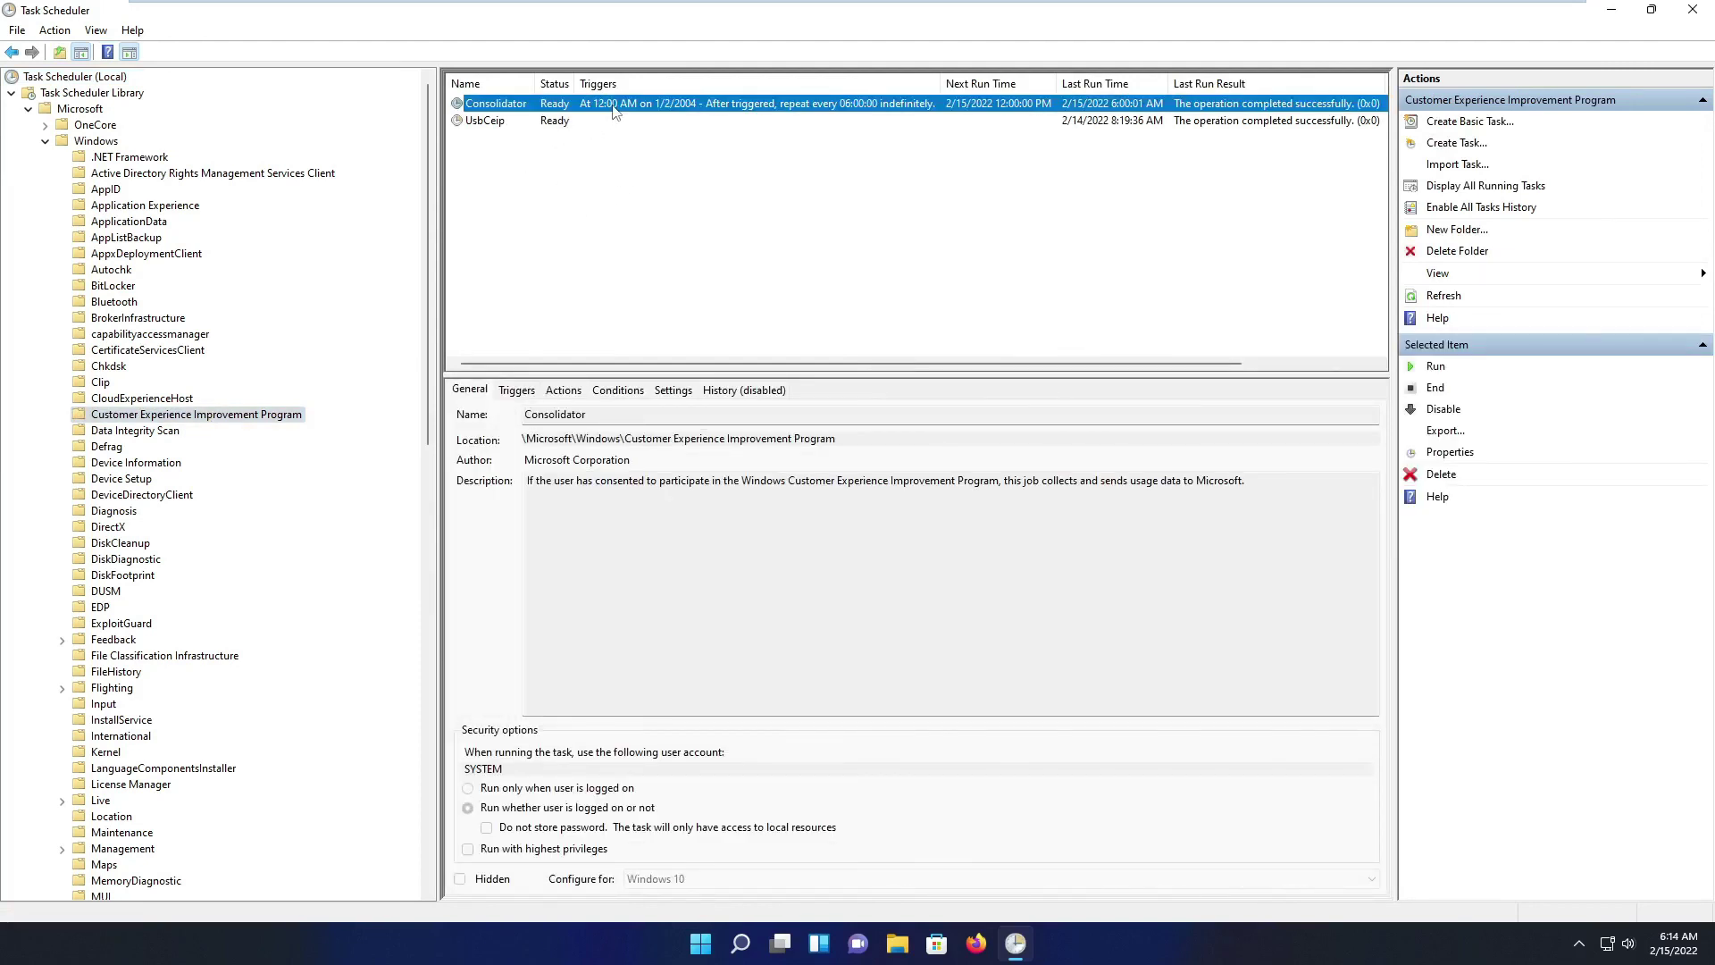
right_click(614, 110)
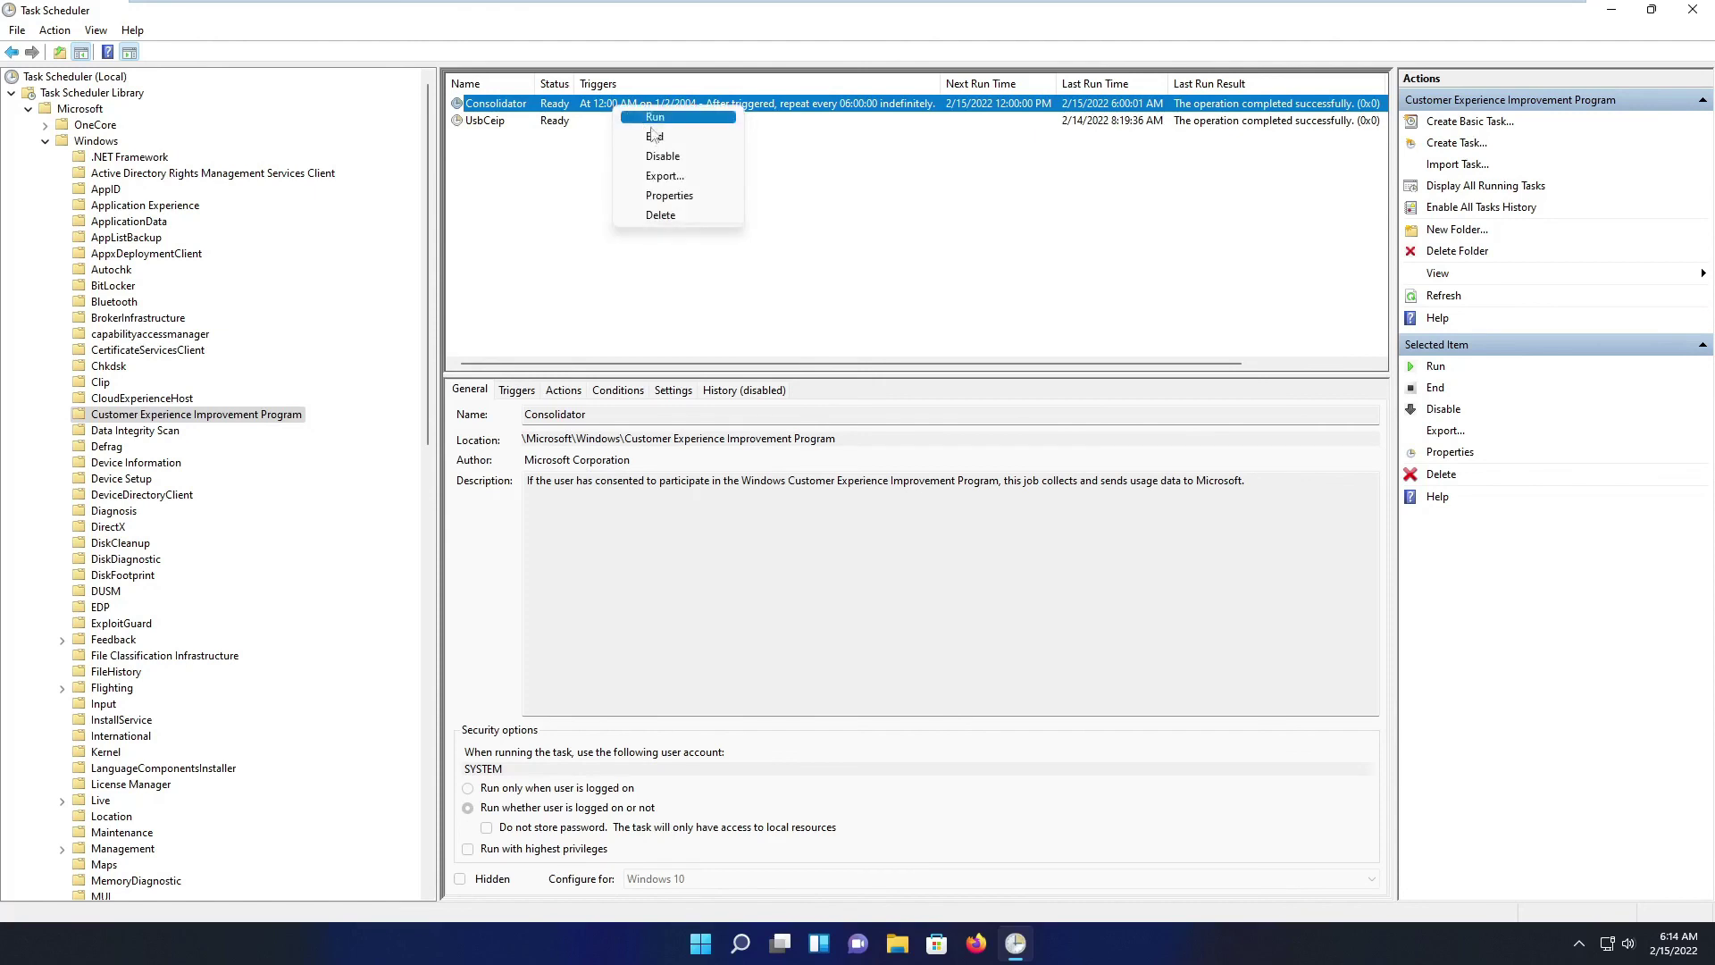
left_click(660, 159)
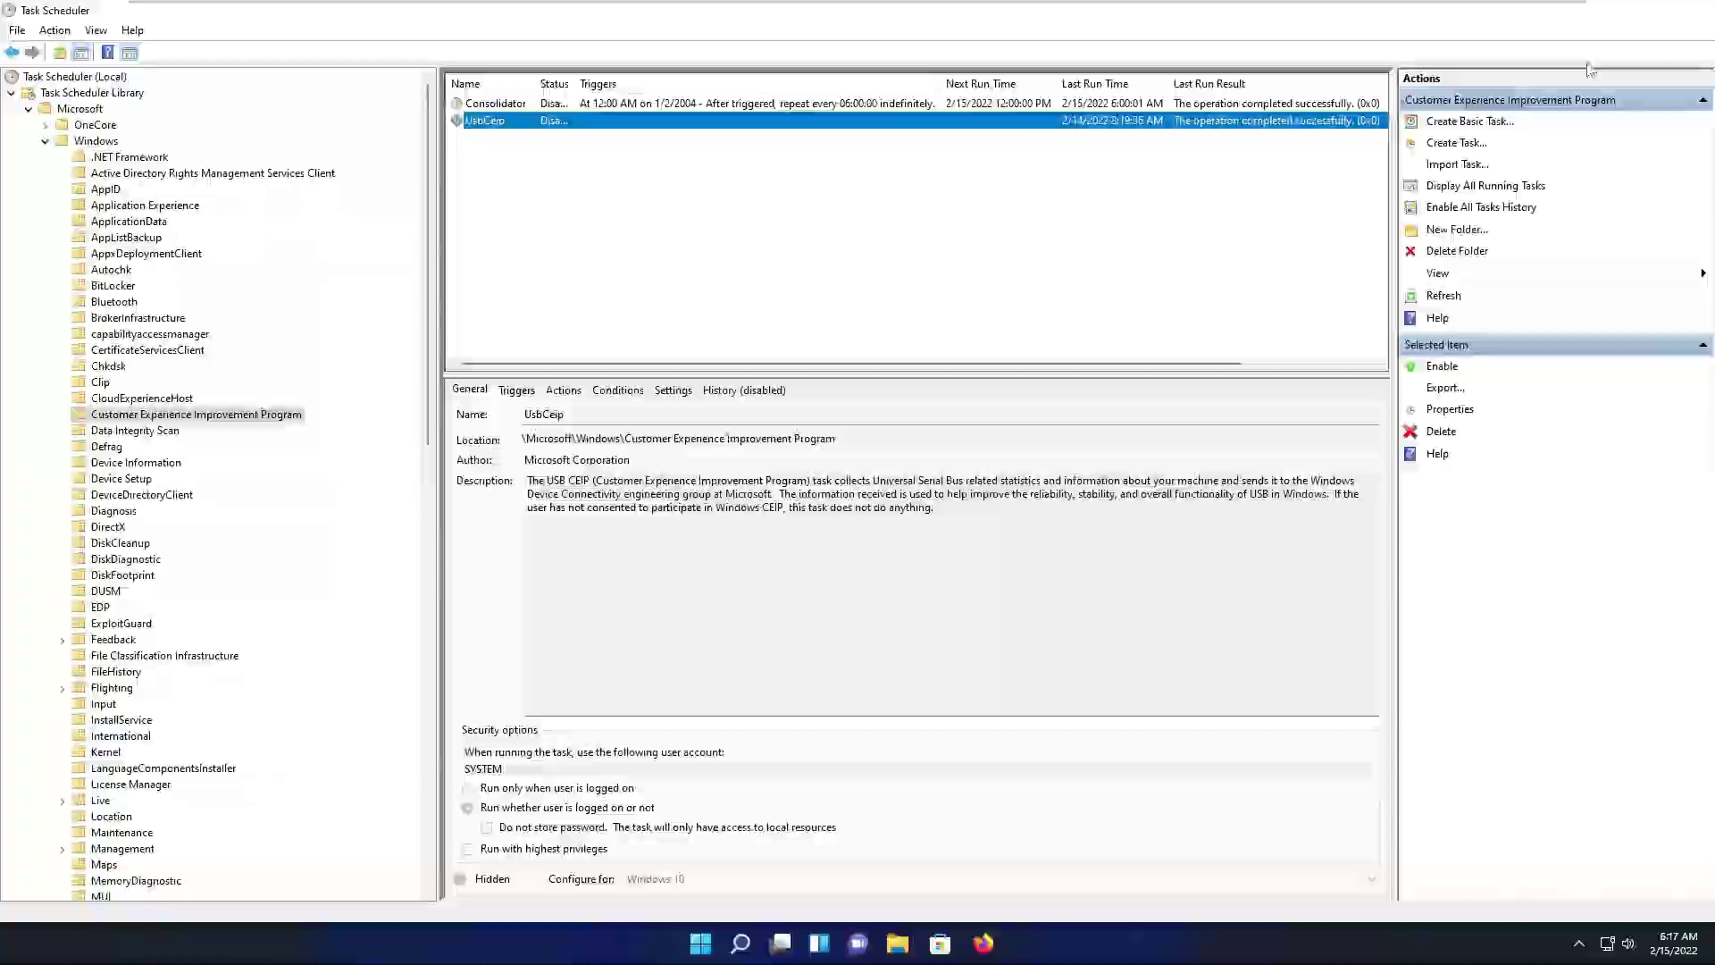
key("alt+F4")
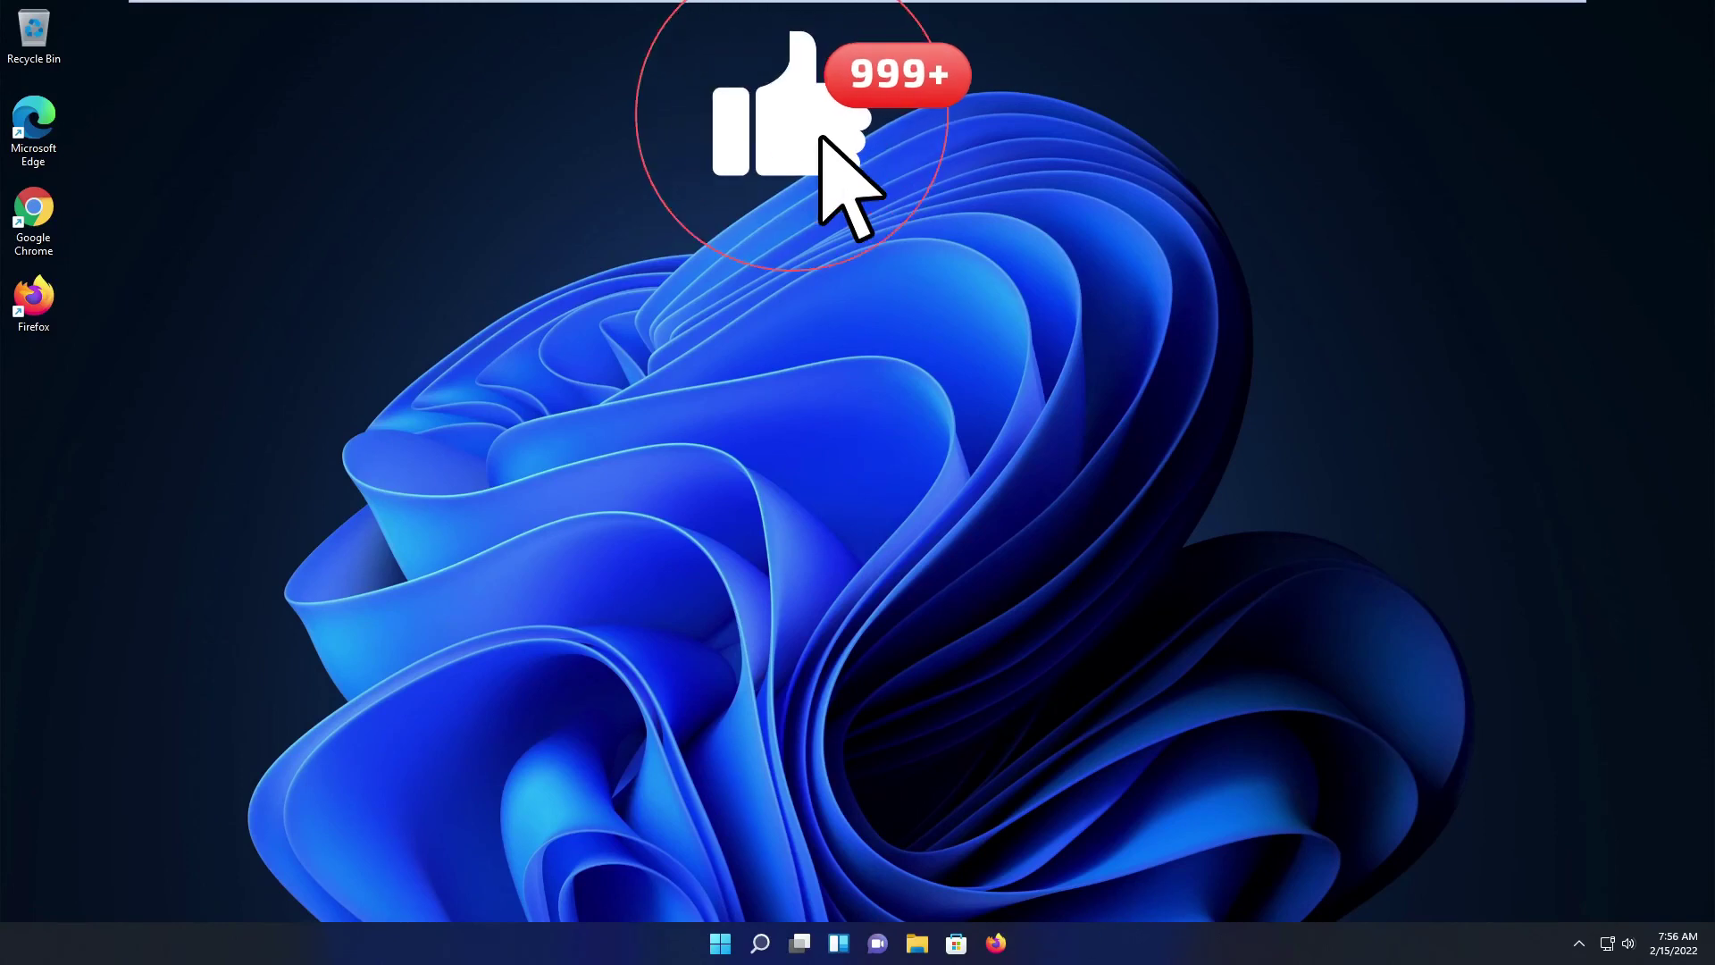
Step: Open the power options for restarting the computer
left_click(718, 952)
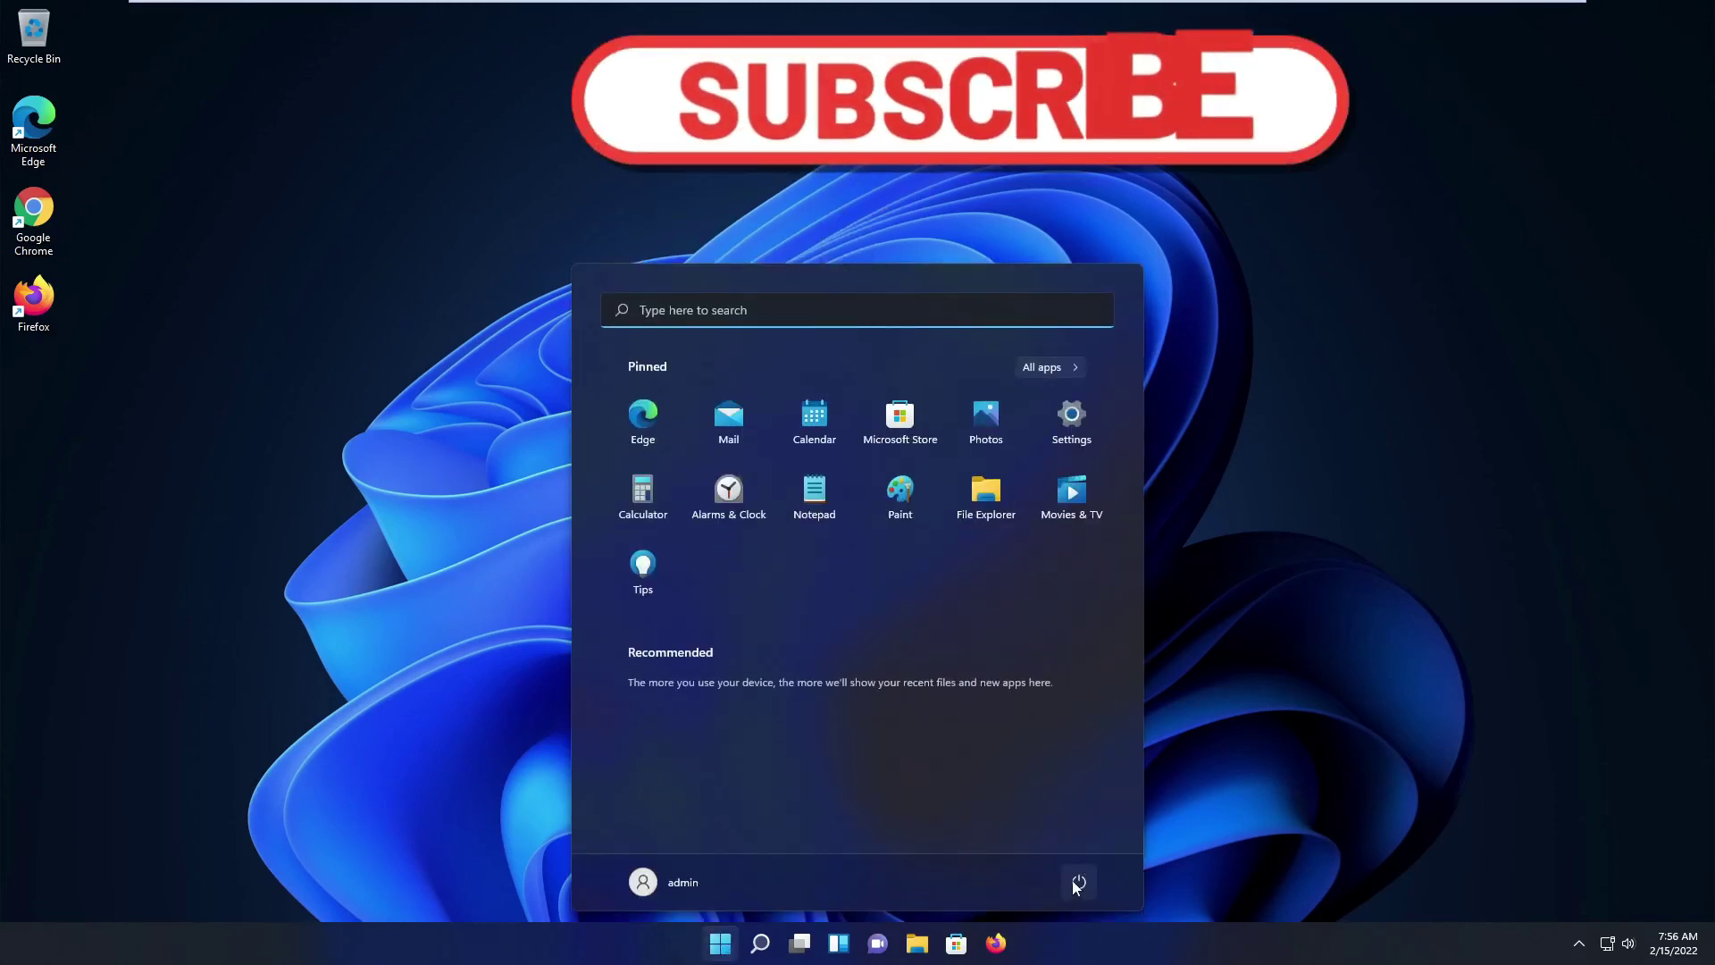
left_click(1076, 882)
left_click(1062, 817)
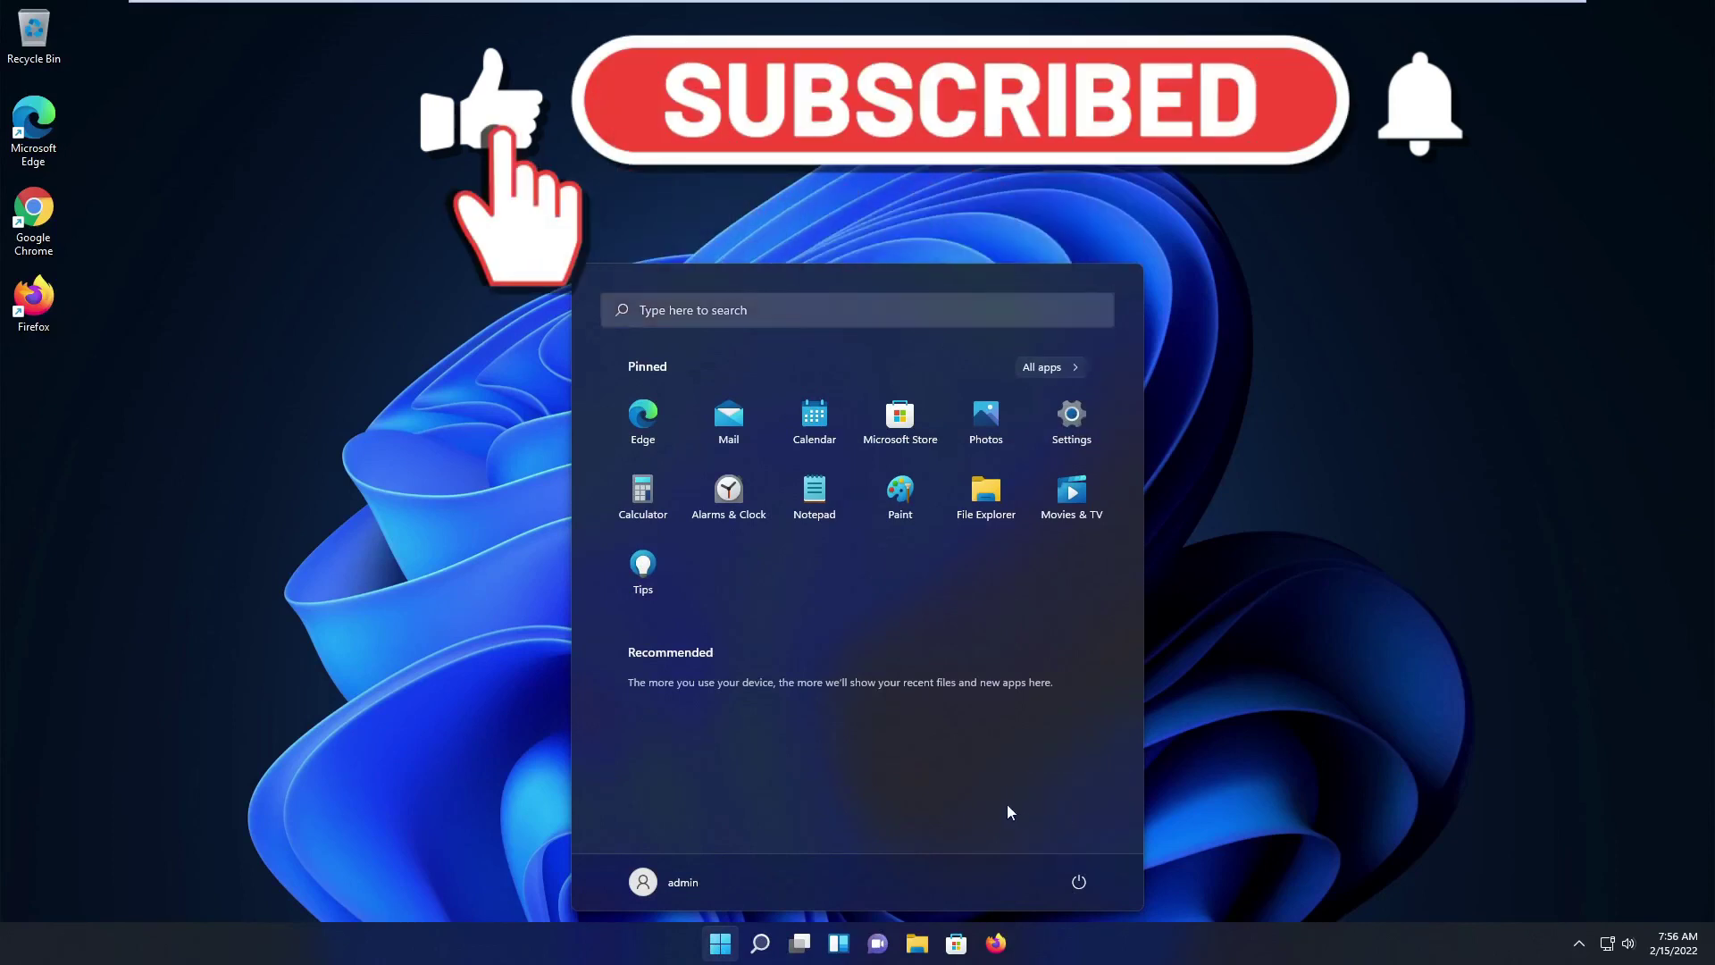